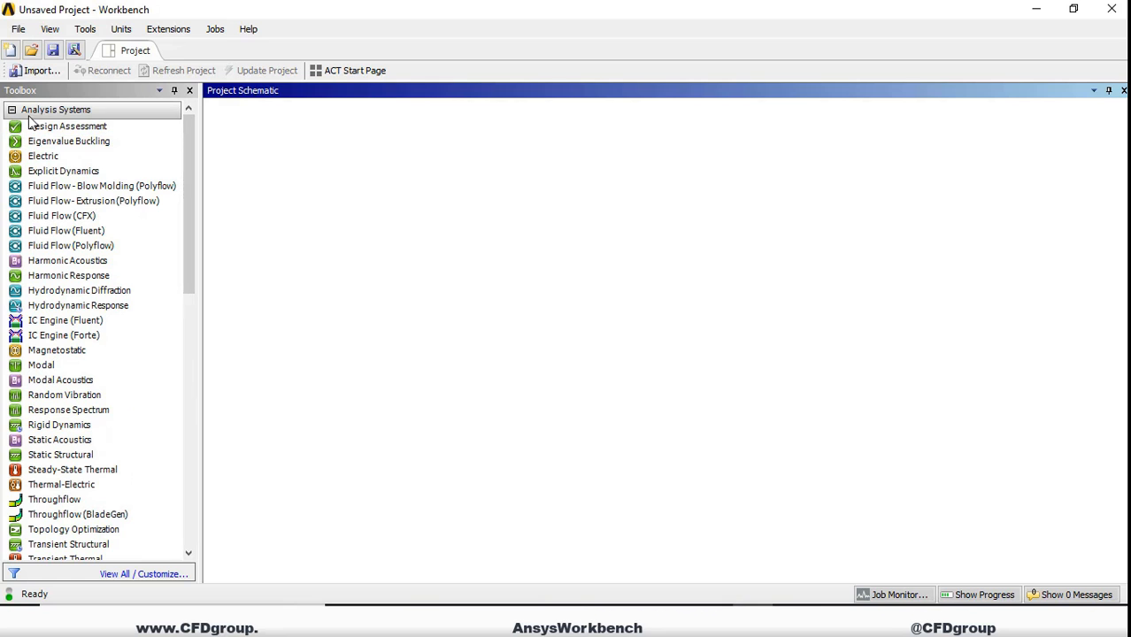
# Step: Collapse the Analysis Systems, Component Systems and Custom Systems groups in the toolbox
pyautogui.click(11, 114)
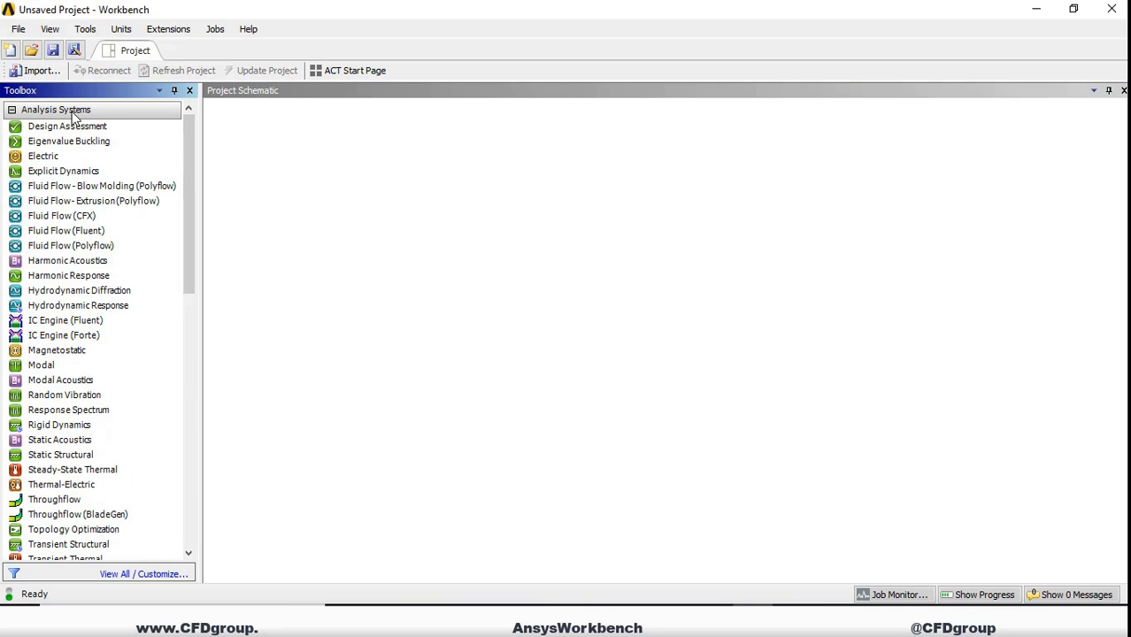
pyautogui.click(13, 110)
pyautogui.click(12, 127)
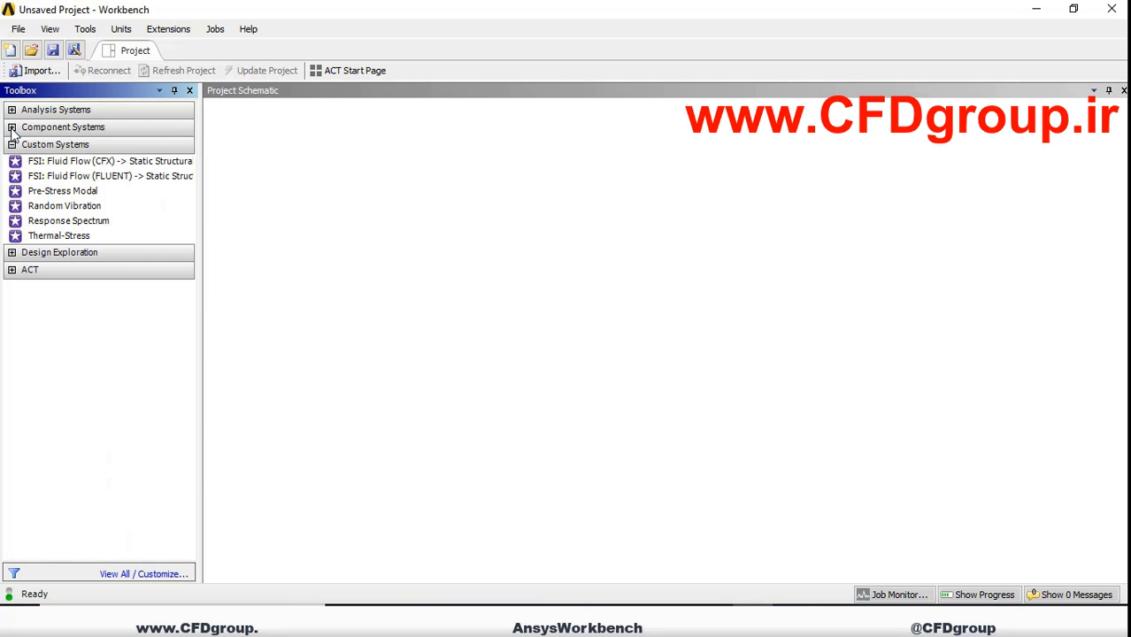
pyautogui.click(11, 144)
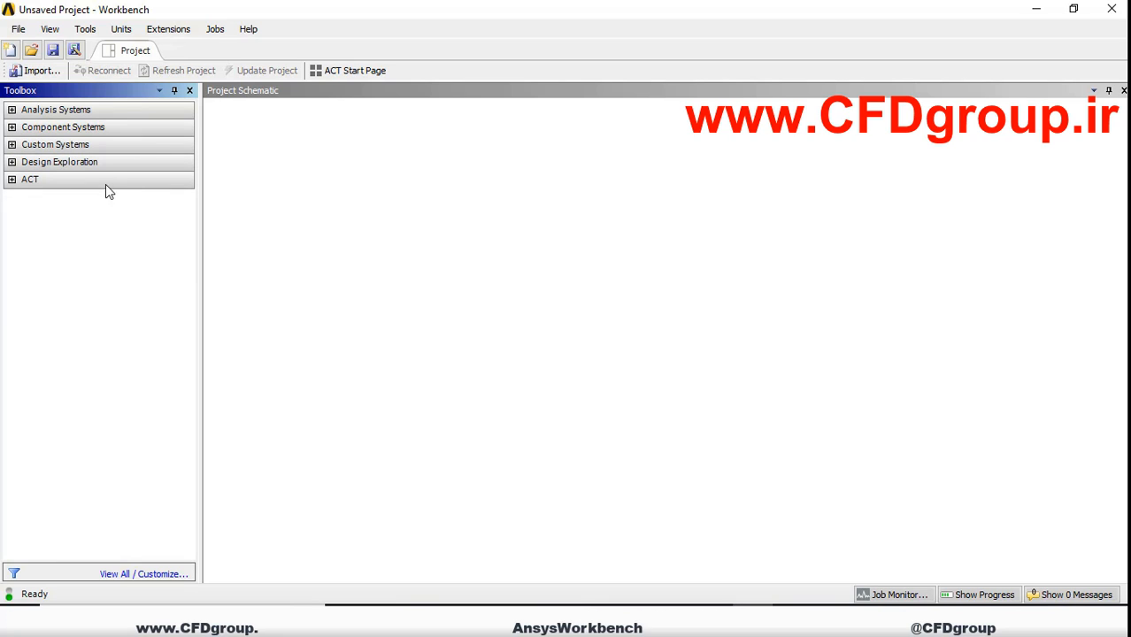
# Step: Look through the Analysis Systems group, and leave only the Component Systems group expanded
pyautogui.moveTo(11, 110); pyautogui.dragTo(204, 142)
pyautogui.click(12, 112)
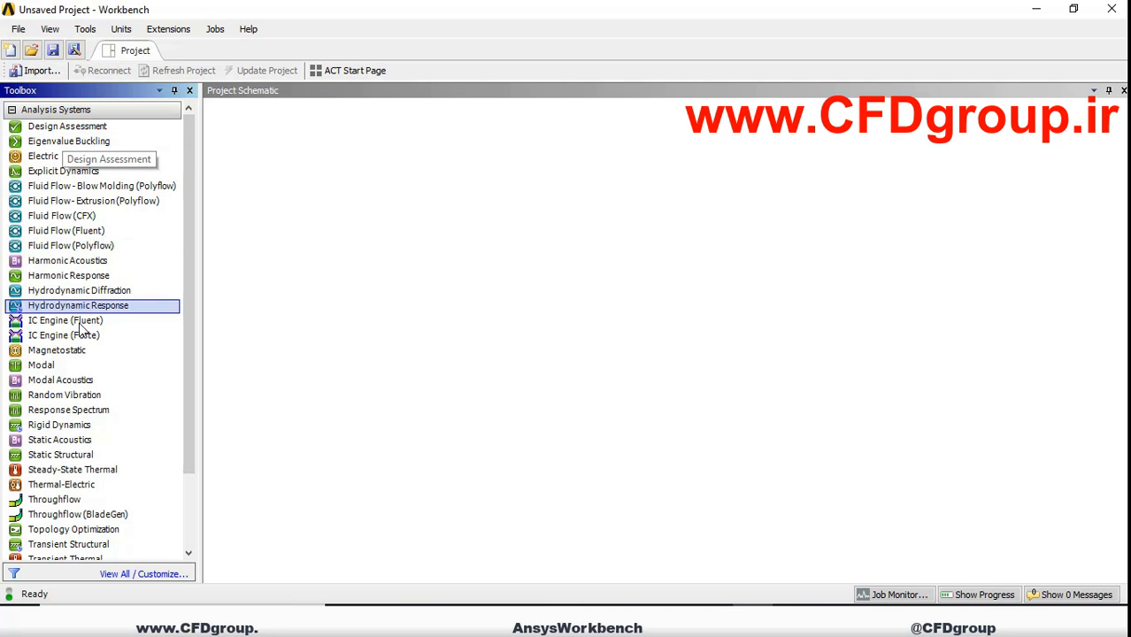
pyautogui.click(13, 109)
pyautogui.click(12, 127)
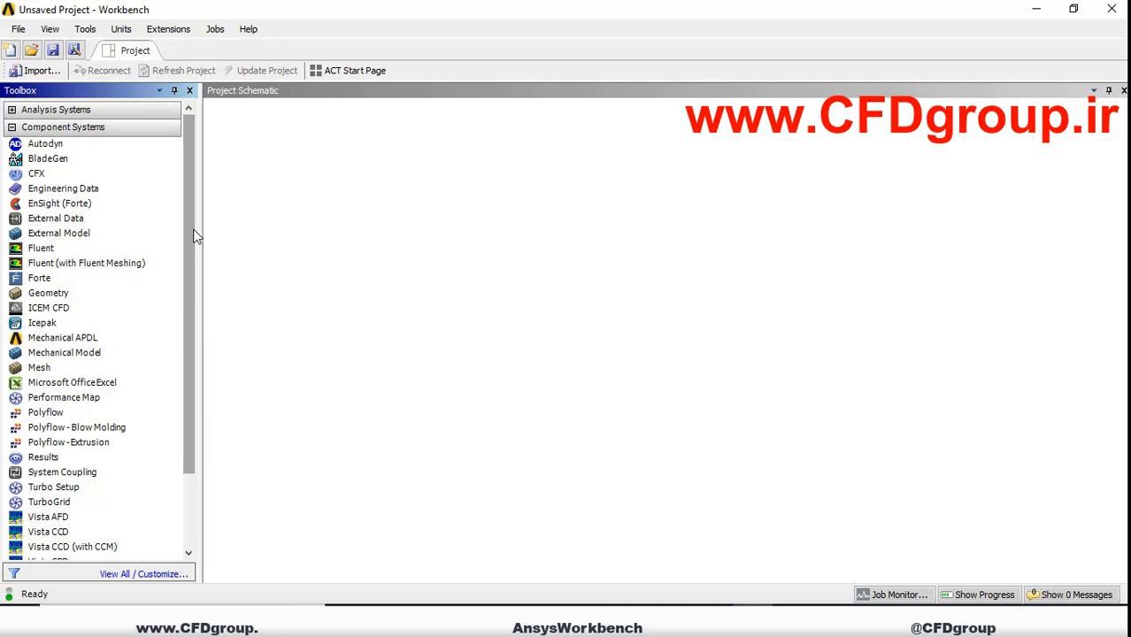
pyautogui.click(49, 219)
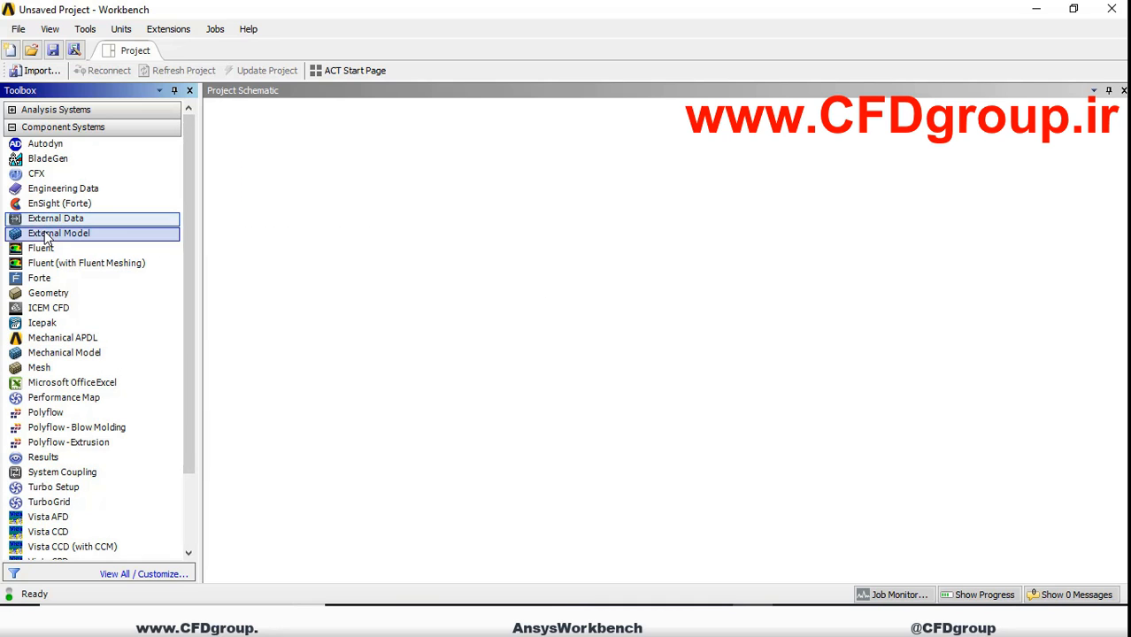
pyautogui.click(46, 234)
pyautogui.click(53, 263)
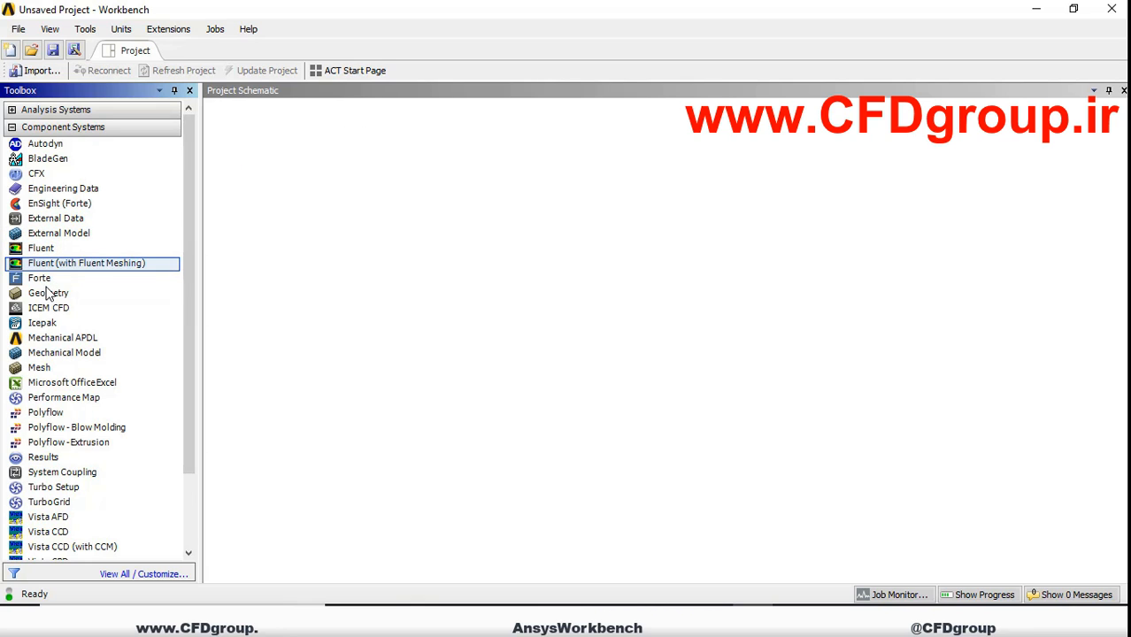
pyautogui.click(49, 294)
pyautogui.click(66, 308)
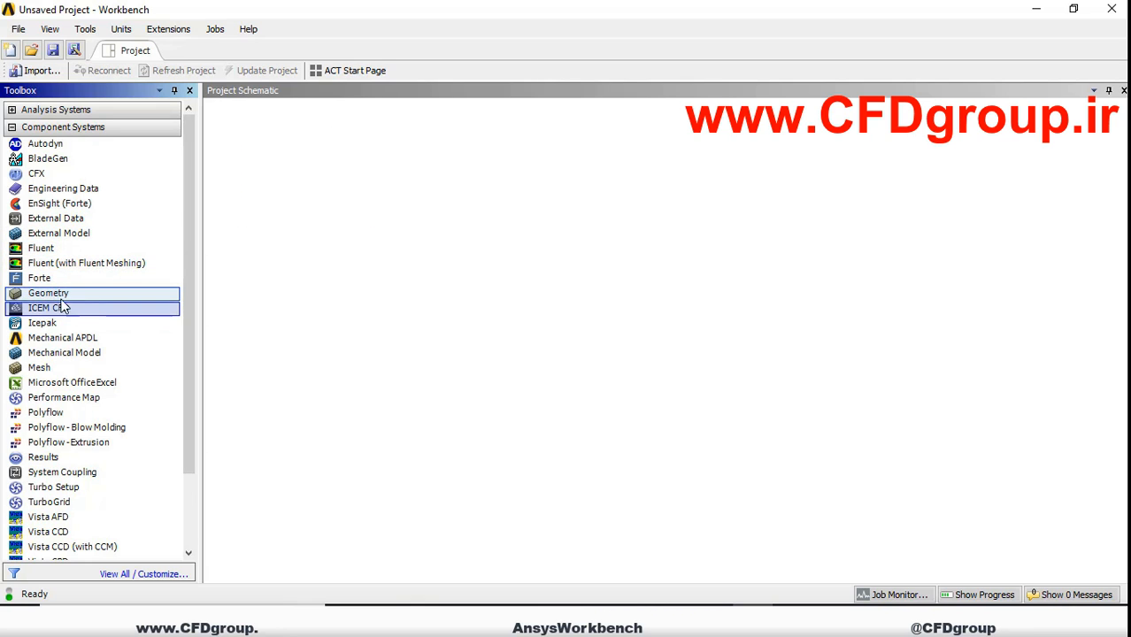
# Step: Add Geometry and Mesh component systems to the project schematic and link the Geometry cell to the Mesh system's Geometry cell
pyautogui.click(56, 295)
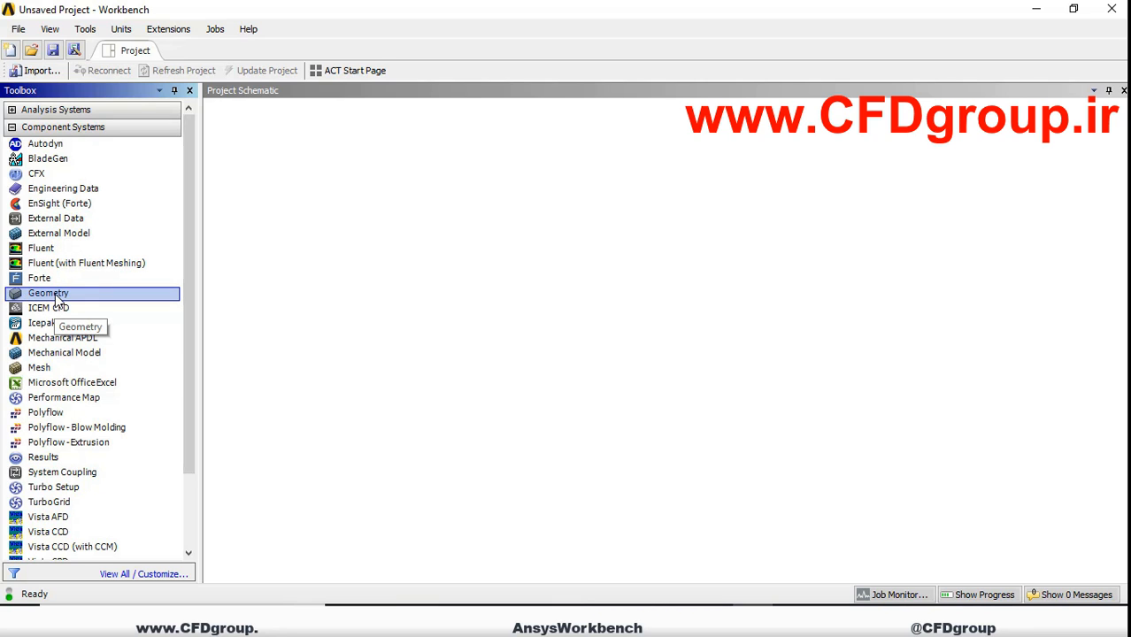
pyautogui.doubleClick(53, 295)
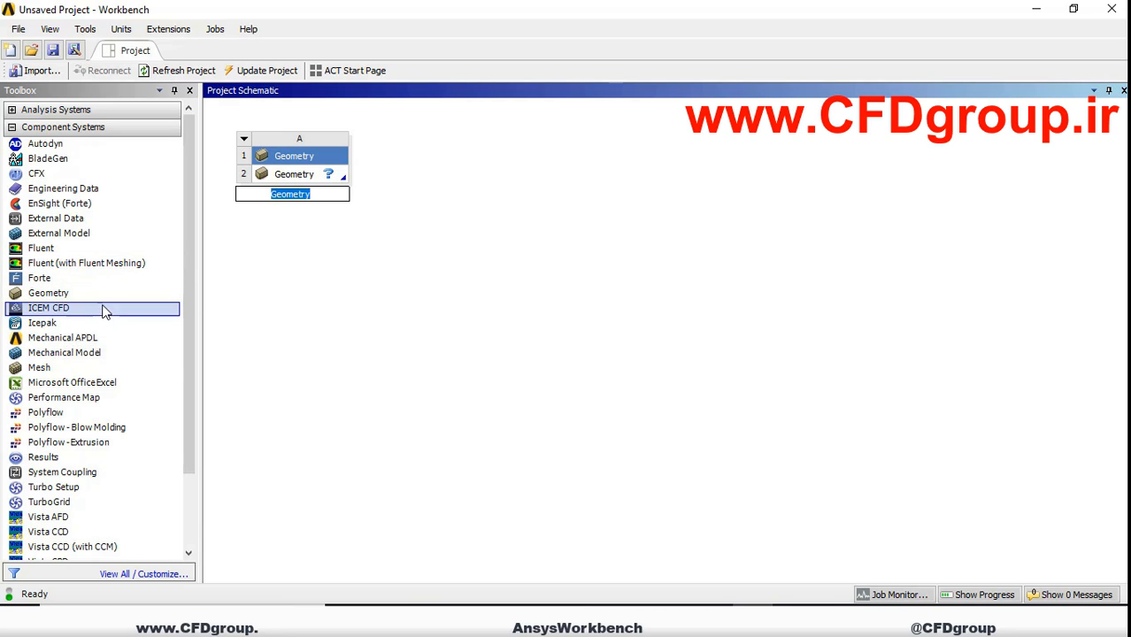
pyautogui.doubleClick(39, 369)
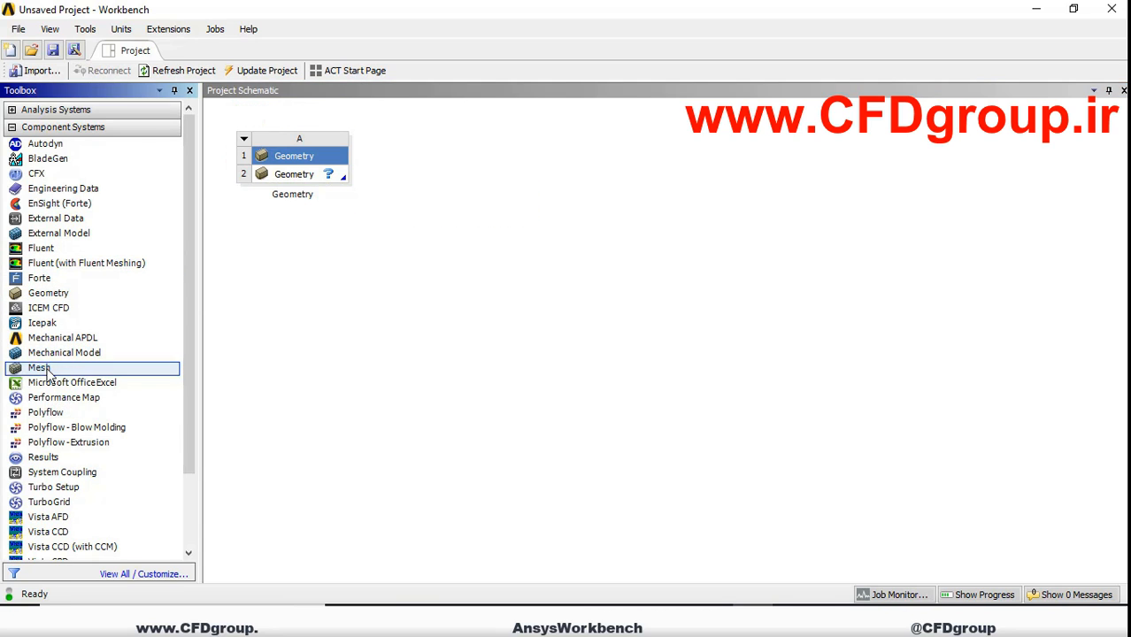
pyautogui.click(310, 180)
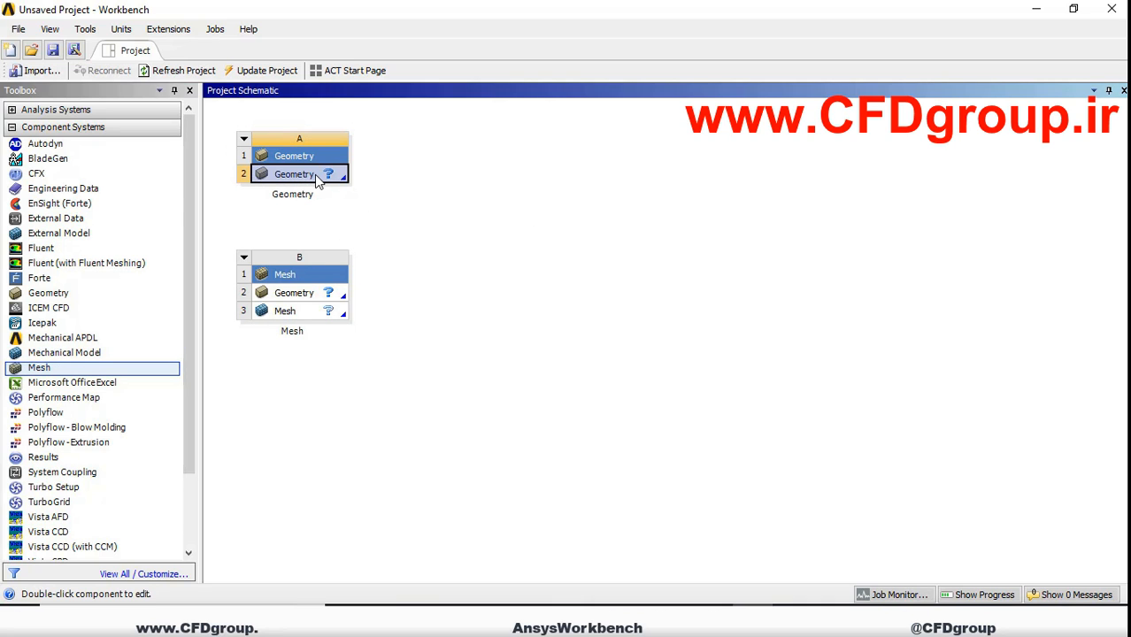
pyautogui.moveTo(298, 180); pyautogui.dragTo(327, 293)
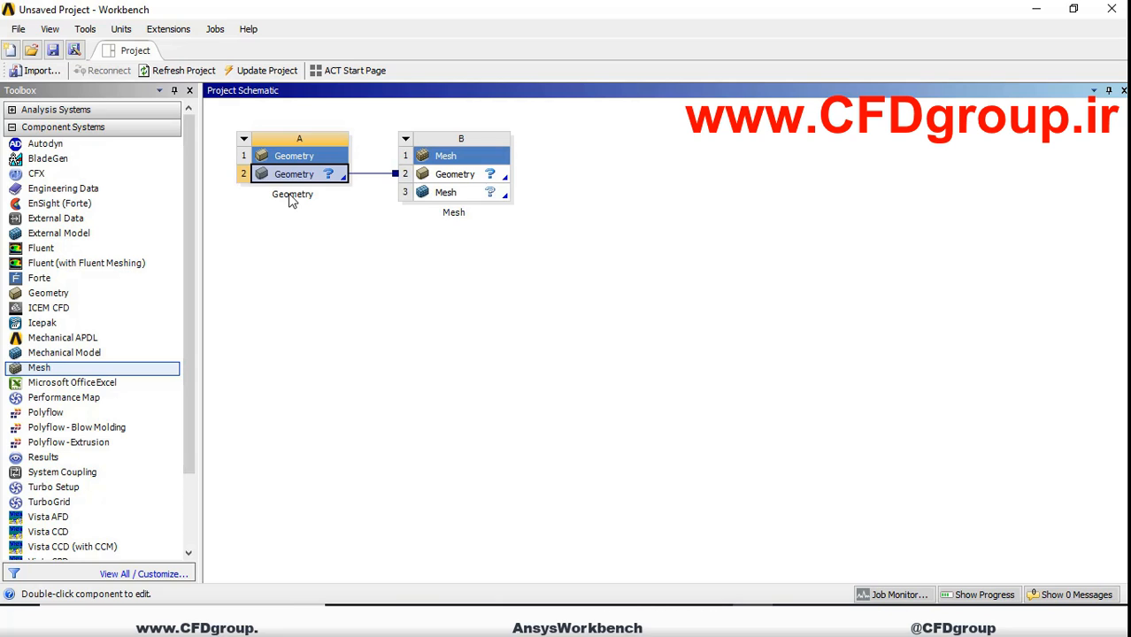
pyautogui.click(462, 213)
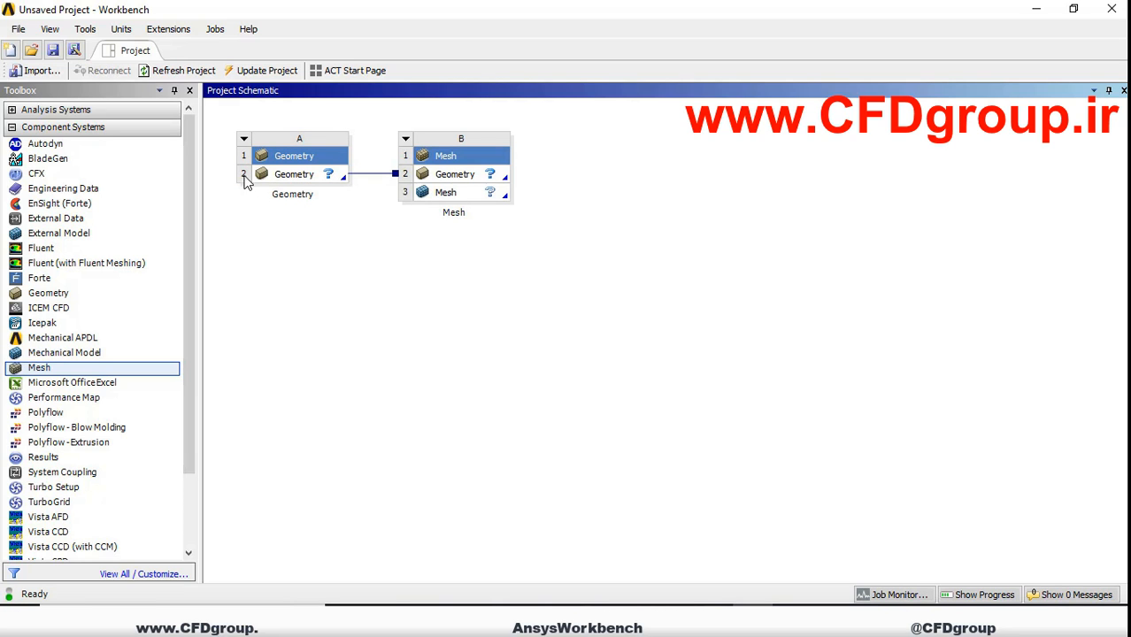
pyautogui.moveTo(214, 148); pyautogui.dragTo(388, 220)
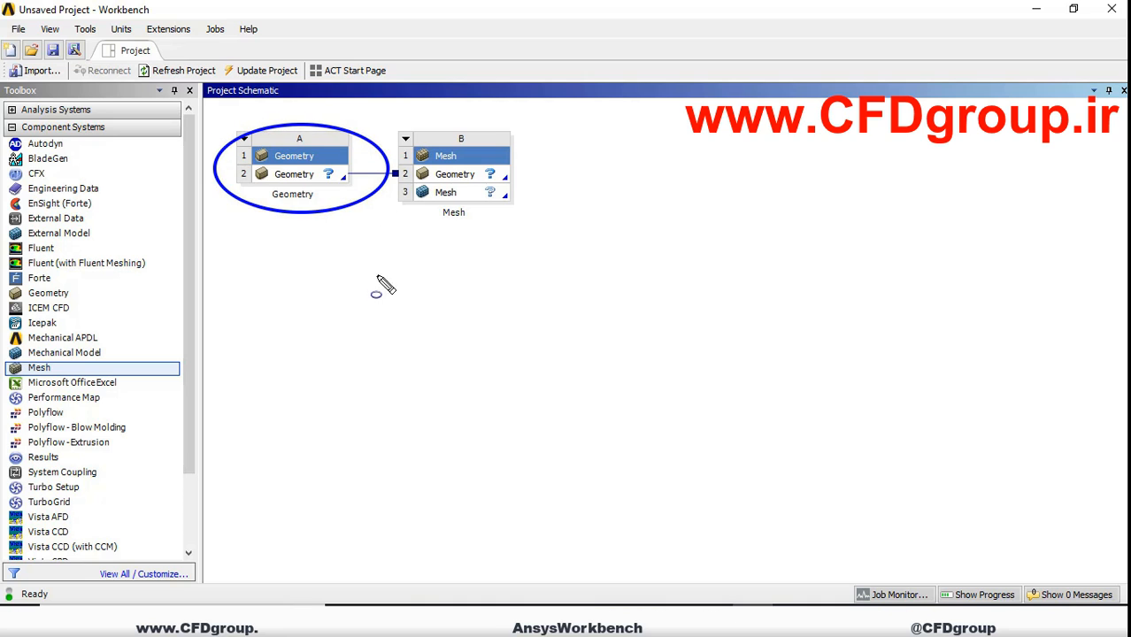
pyautogui.moveTo(387, 115)
pyautogui.mouseDown()
pyautogui.moveTo(431, 162)
pyautogui.moveTo(557, 241)
pyautogui.mouseUp()
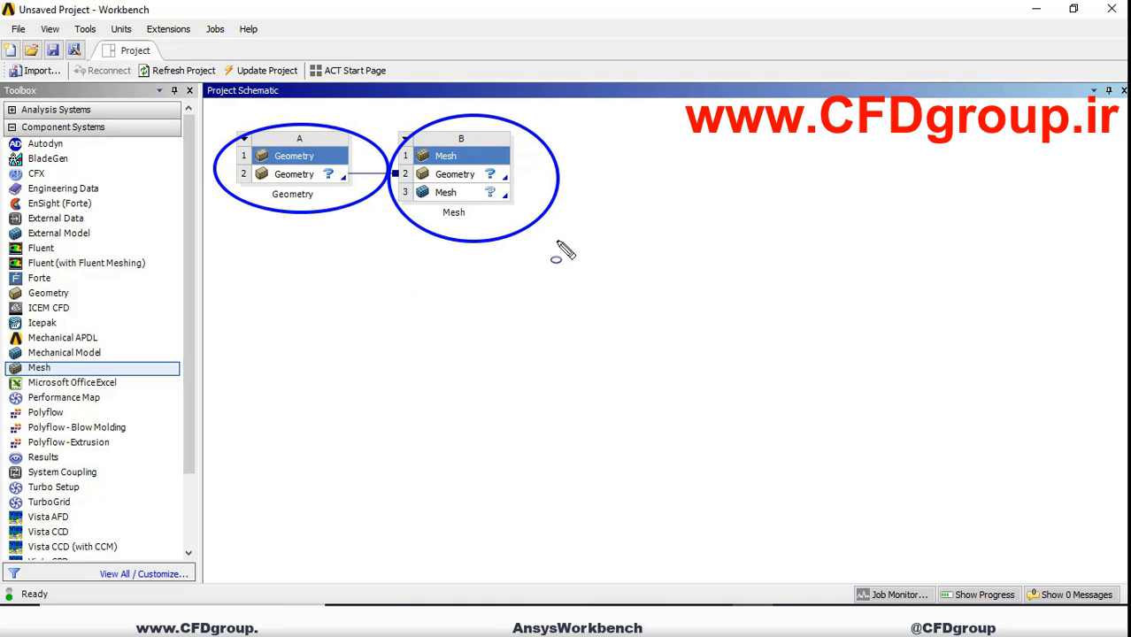
pyautogui.press('Escape')
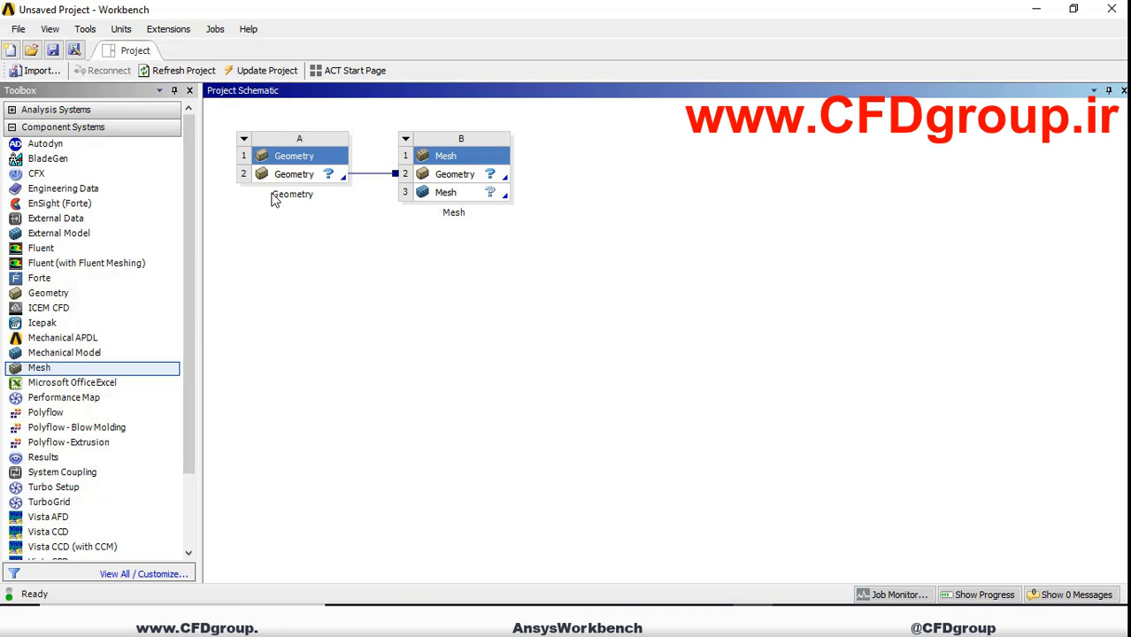
# Step: Delete the link between the Geometry system and the Mesh system
pyautogui.click(380, 175)
pyautogui.rightClick(381, 175)
pyautogui.click(406, 184)
pyautogui.click(550, 333)
# Step: Delete the Geometry system and the Mesh system from the project schematic
pyautogui.click(244, 140)
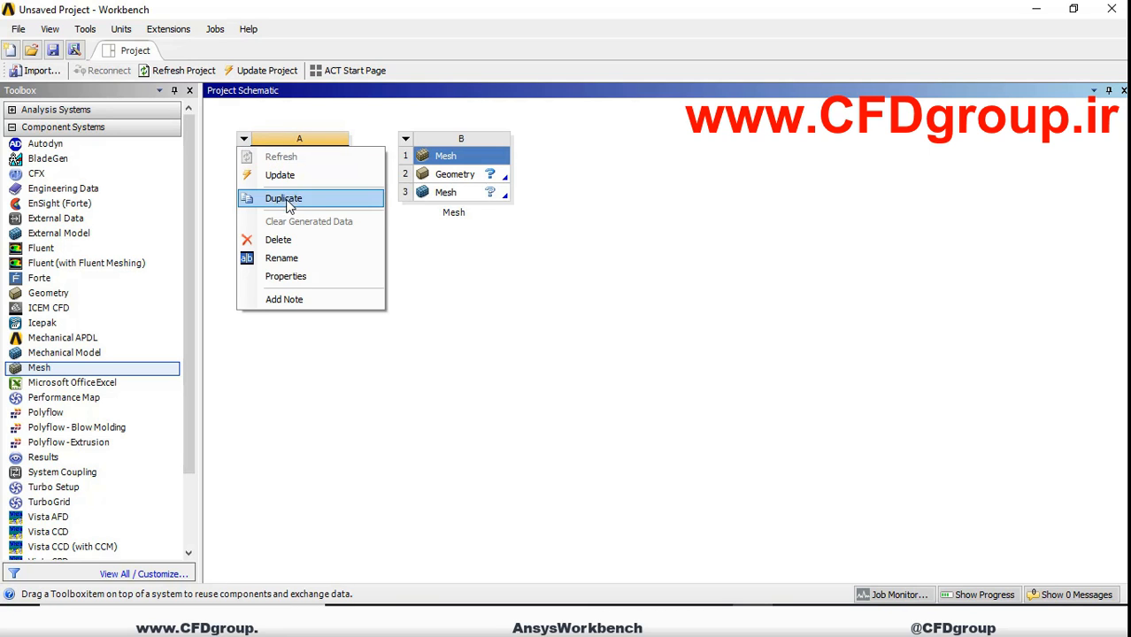
pyautogui.click(281, 242)
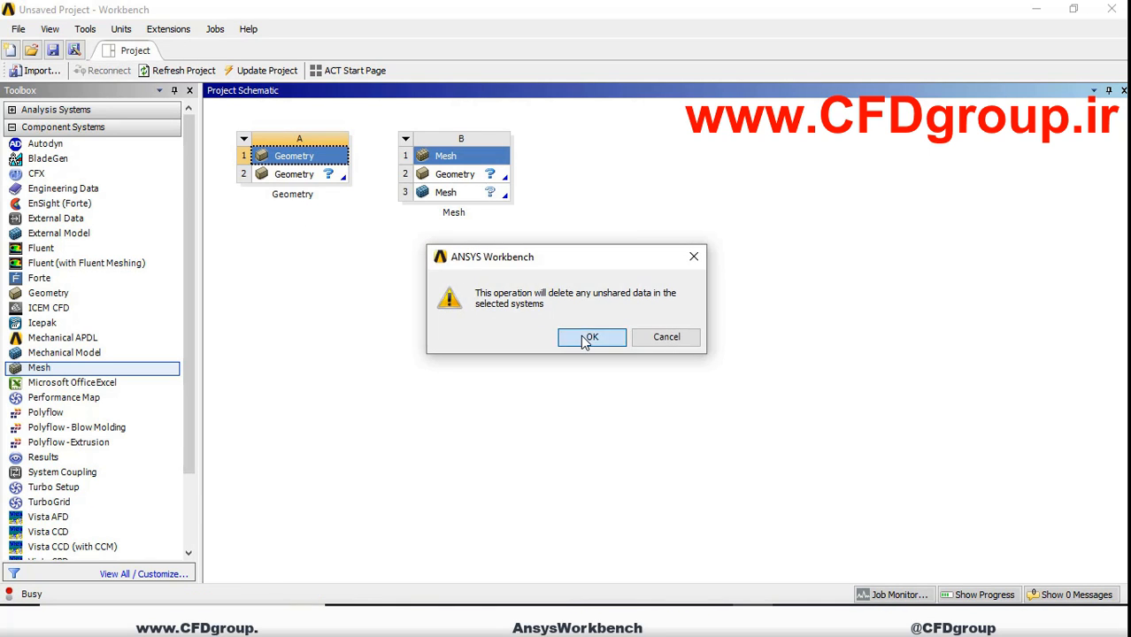
pyautogui.click(661, 335)
pyautogui.click(244, 139)
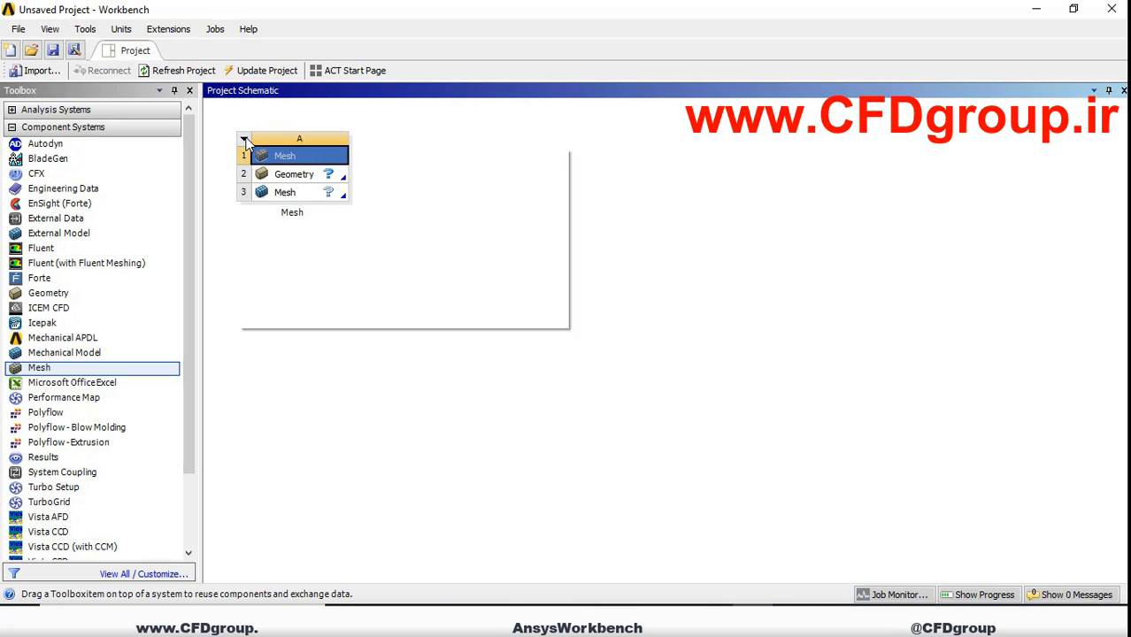
pyautogui.click(275, 256)
pyautogui.click(586, 335)
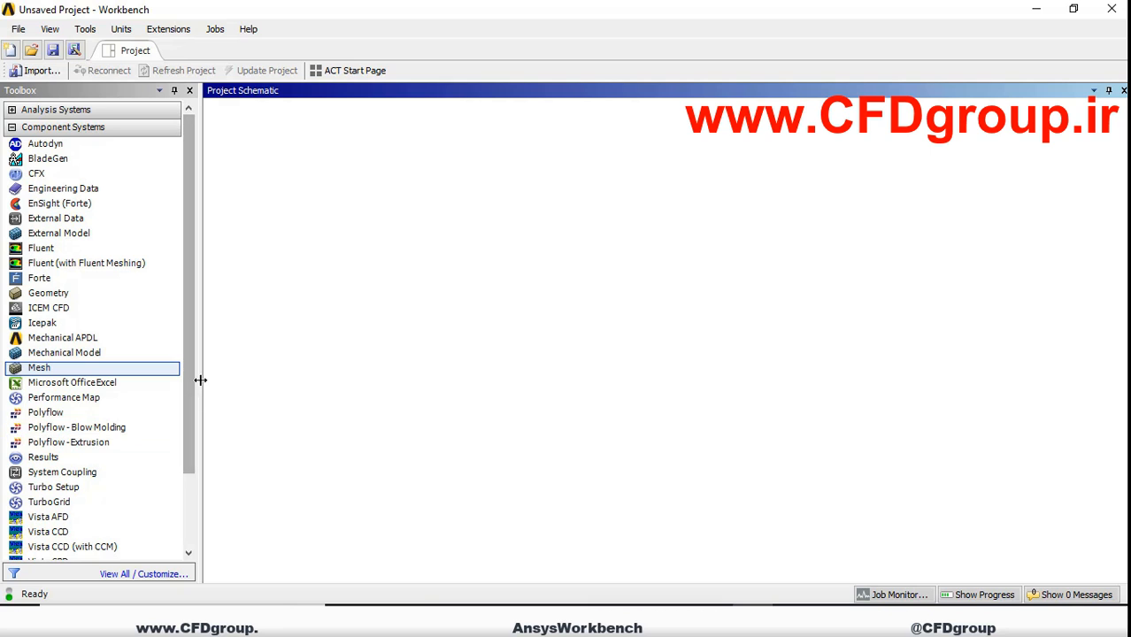
# Step: Add a Geometry component system to the project schematic and name it Mixure
pyautogui.moveTo(192, 343); pyautogui.dragTo(179, 417)
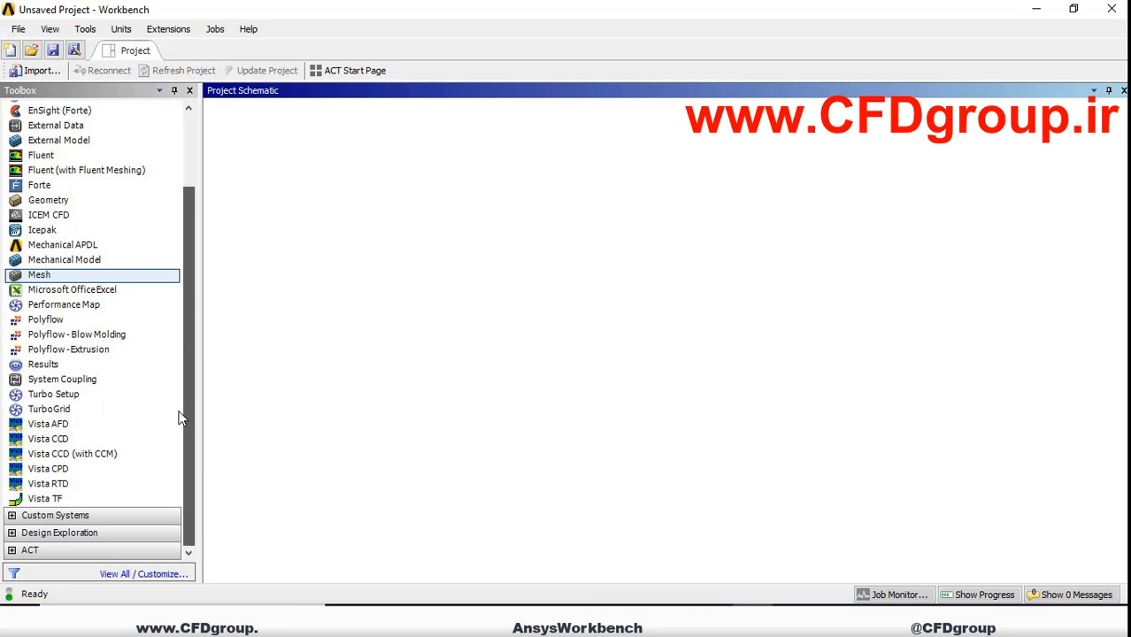
pyautogui.doubleClick(66, 202)
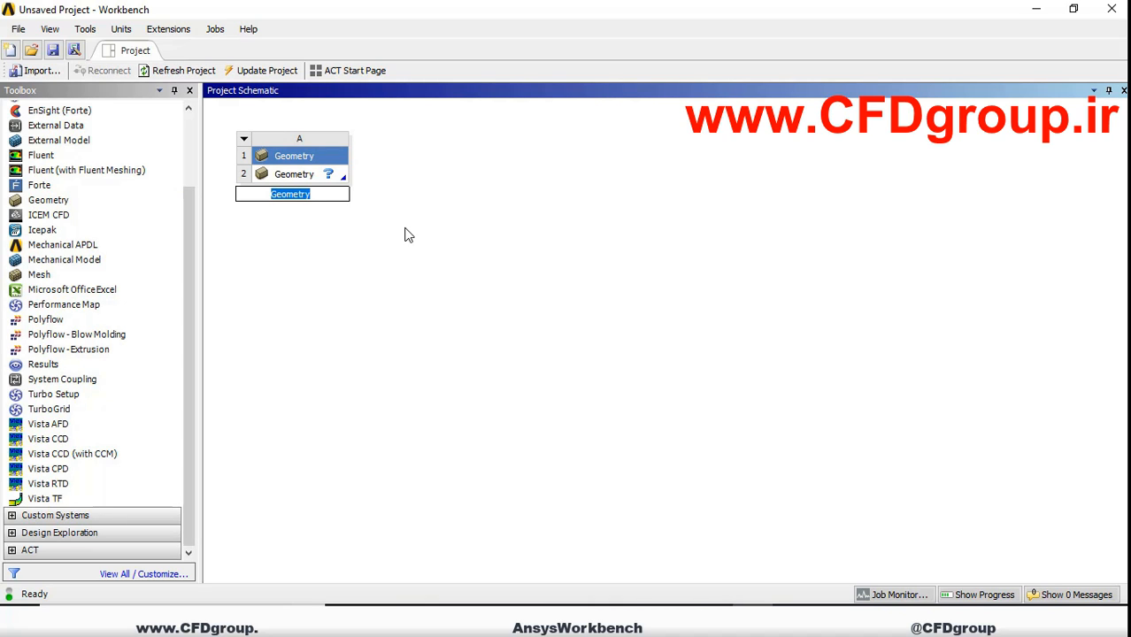
pyautogui.write('Mixure')
pyautogui.press('Return')
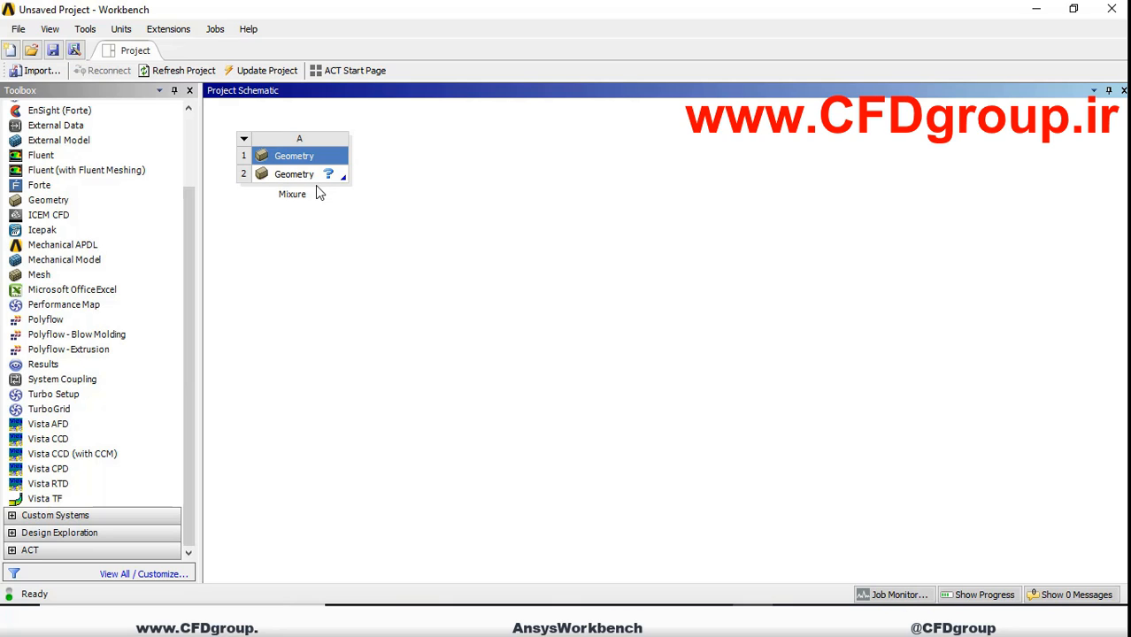
pyautogui.click(310, 179)
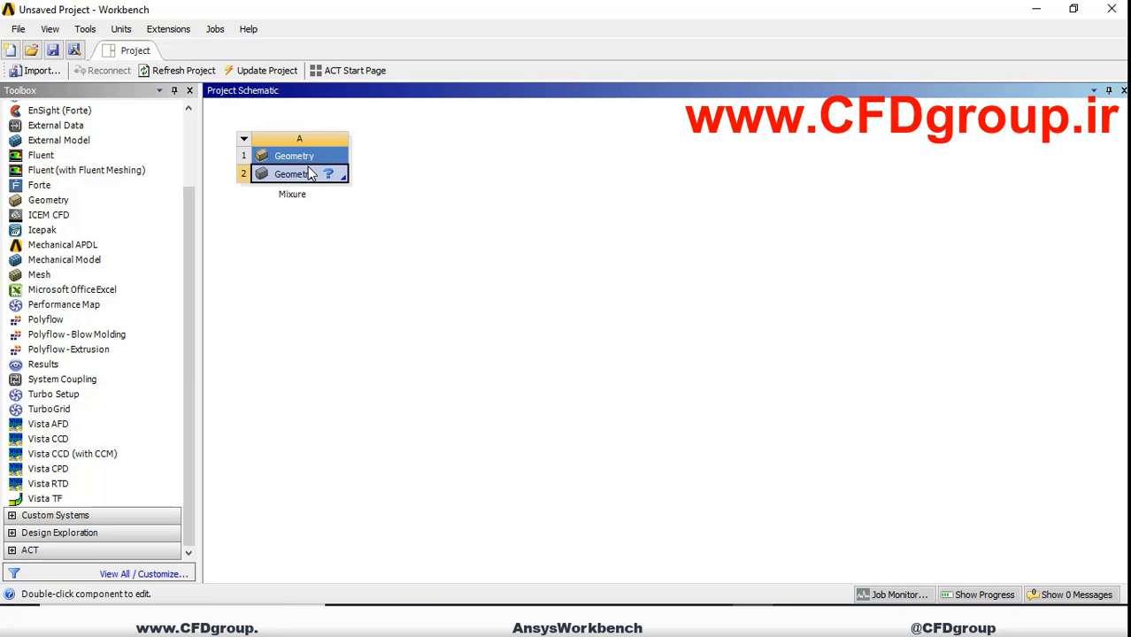
pyautogui.rightClick(310, 179)
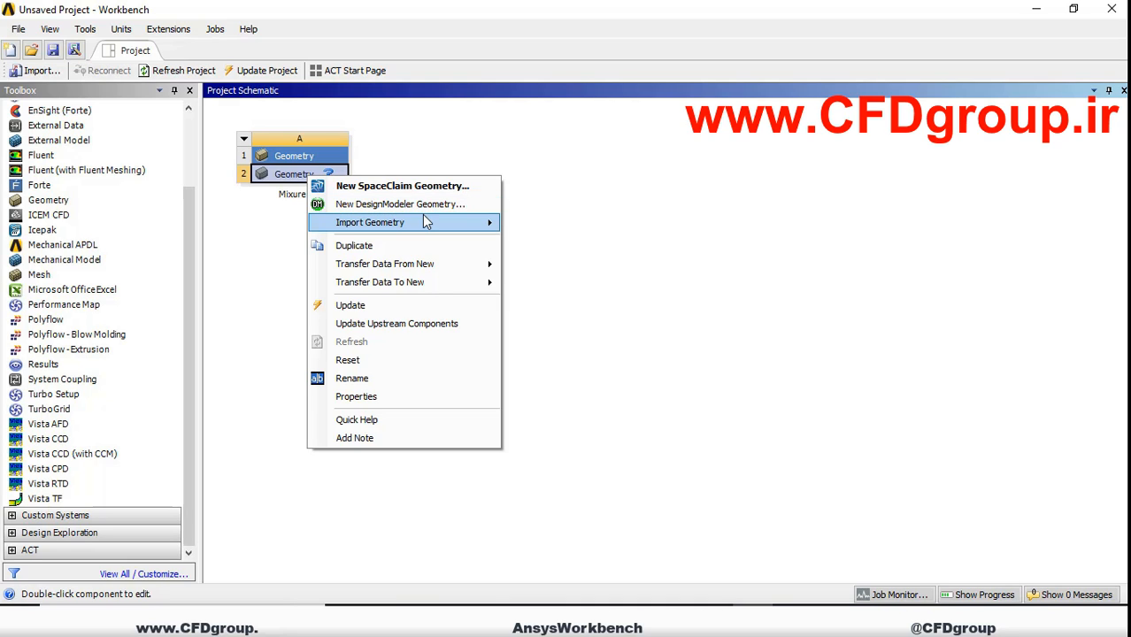
pyautogui.moveTo(429, 223)
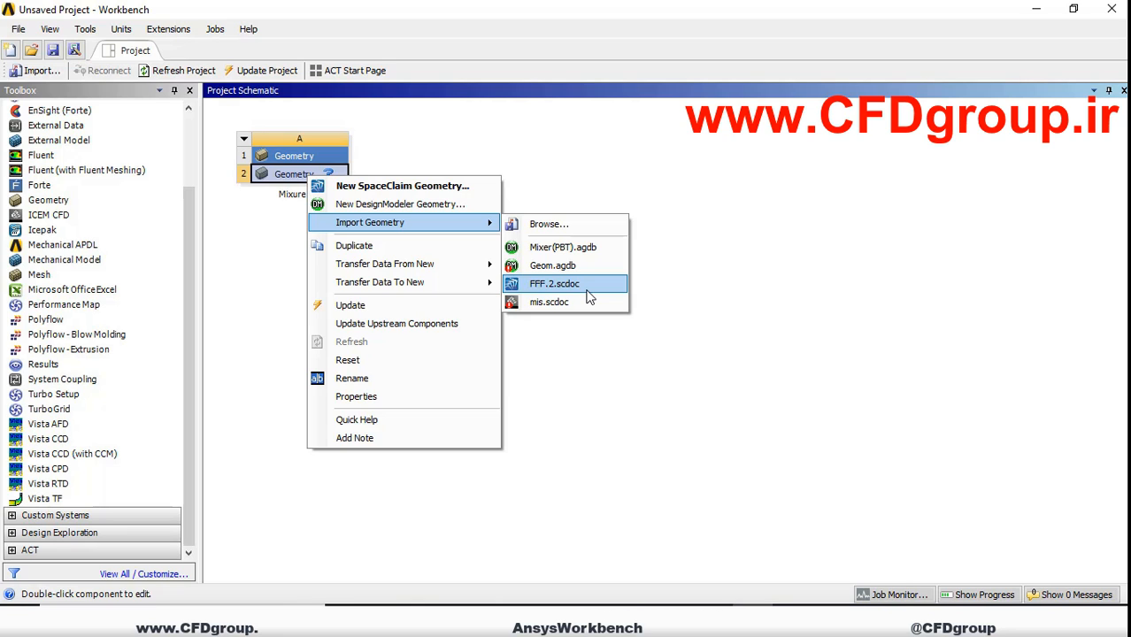
pyautogui.click(693, 392)
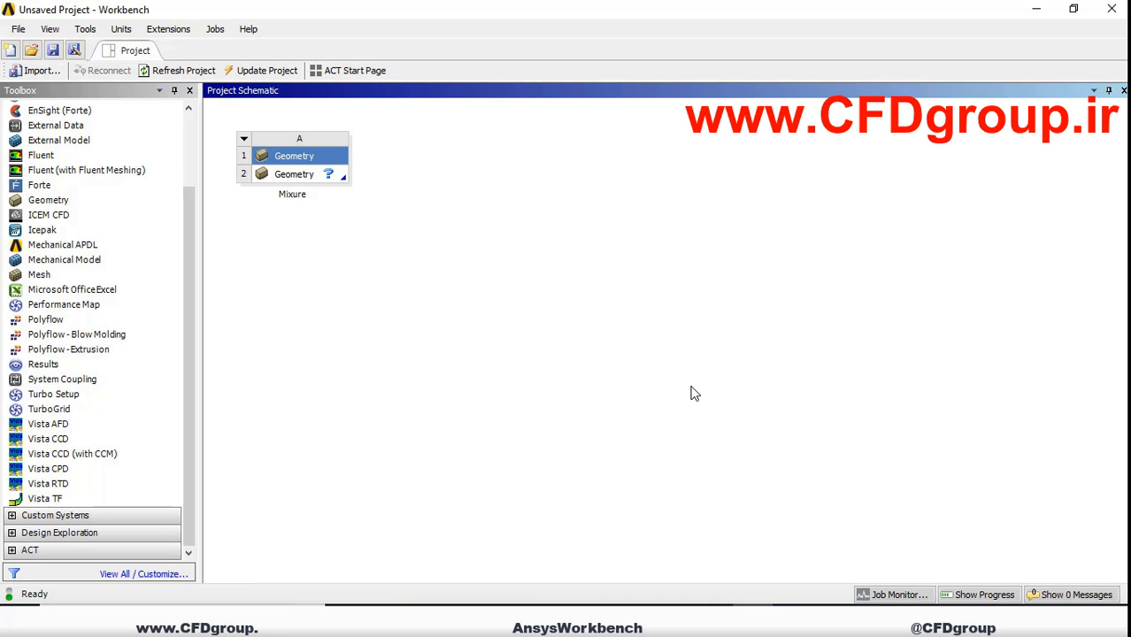
# Step: Create a new DesignModeler geometry from the Mixure system's Geometry cell
pyautogui.click(289, 178)
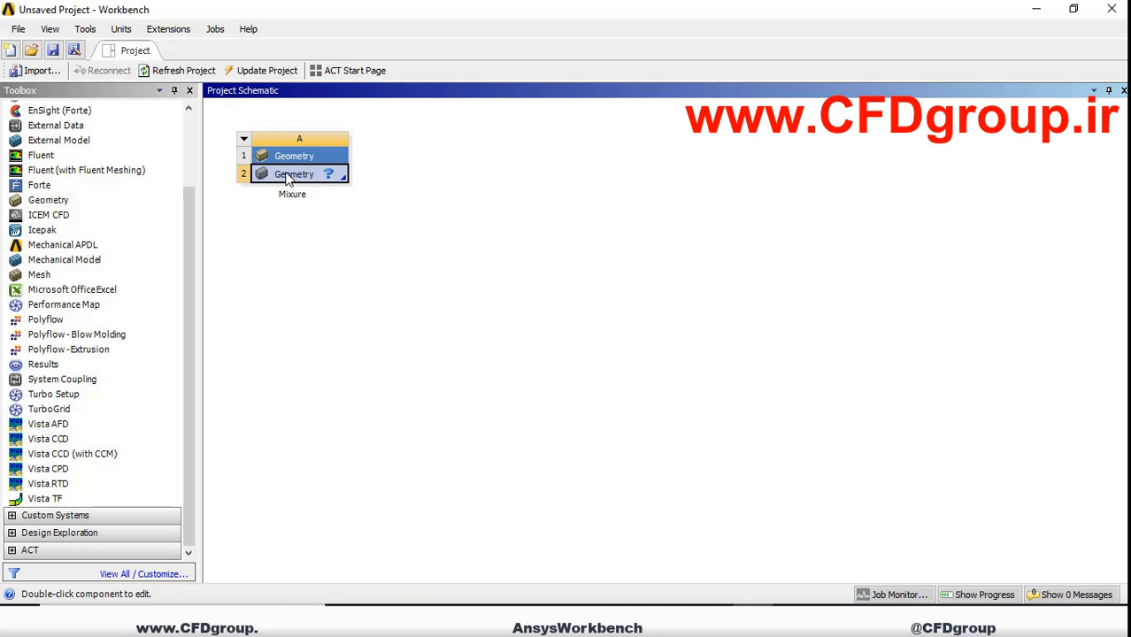
pyautogui.rightClick(287, 179)
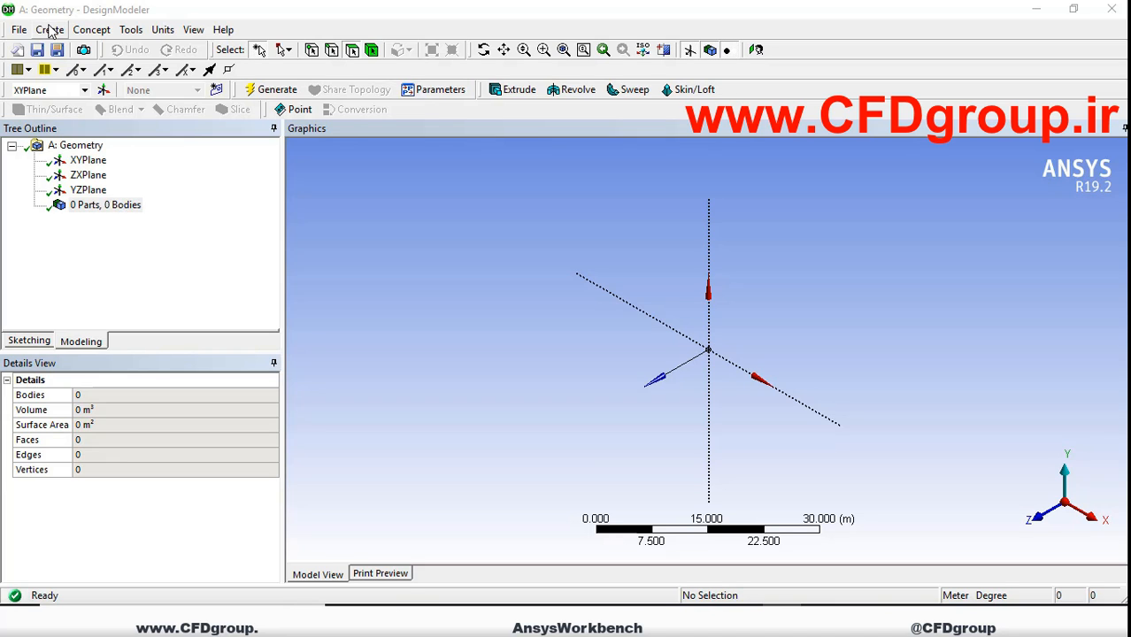
# Step: Select the XYPlane, switch to sketching mode and orient the view along the Z axis to face the plane
pyautogui.click(95, 164)
pyautogui.click(93, 176)
pyautogui.click(92, 191)
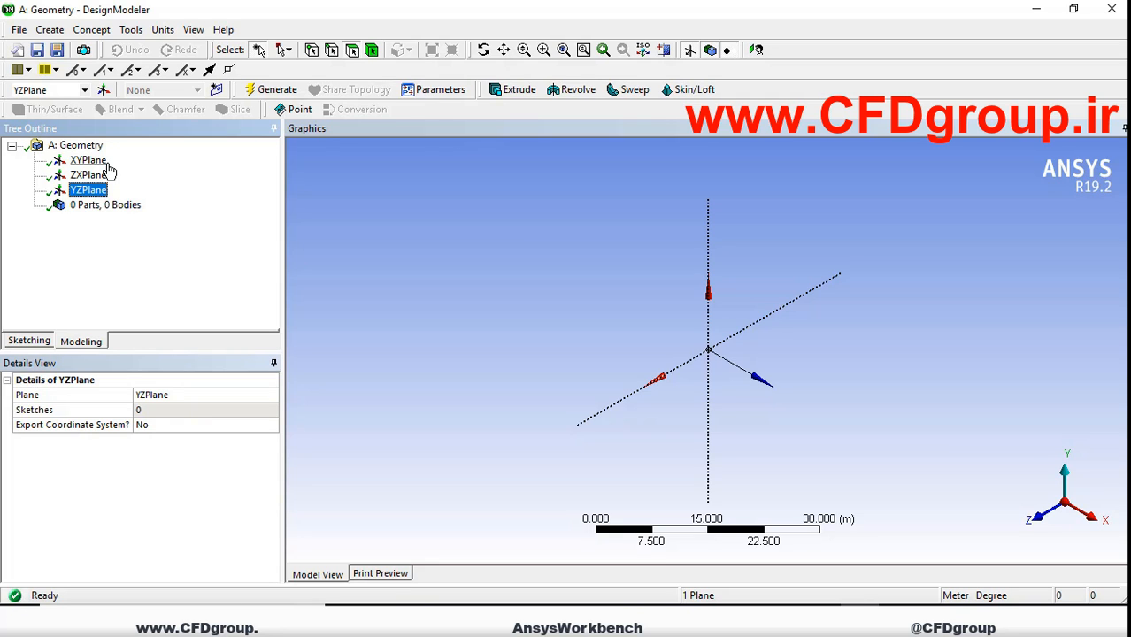
pyautogui.click(101, 161)
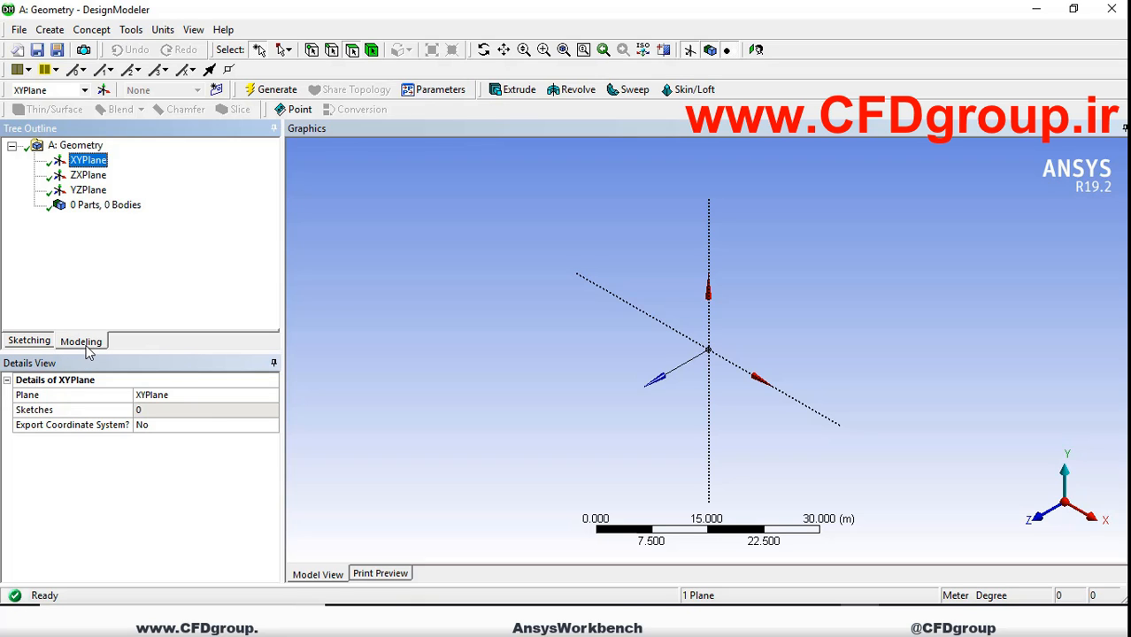
pyautogui.click(14, 342)
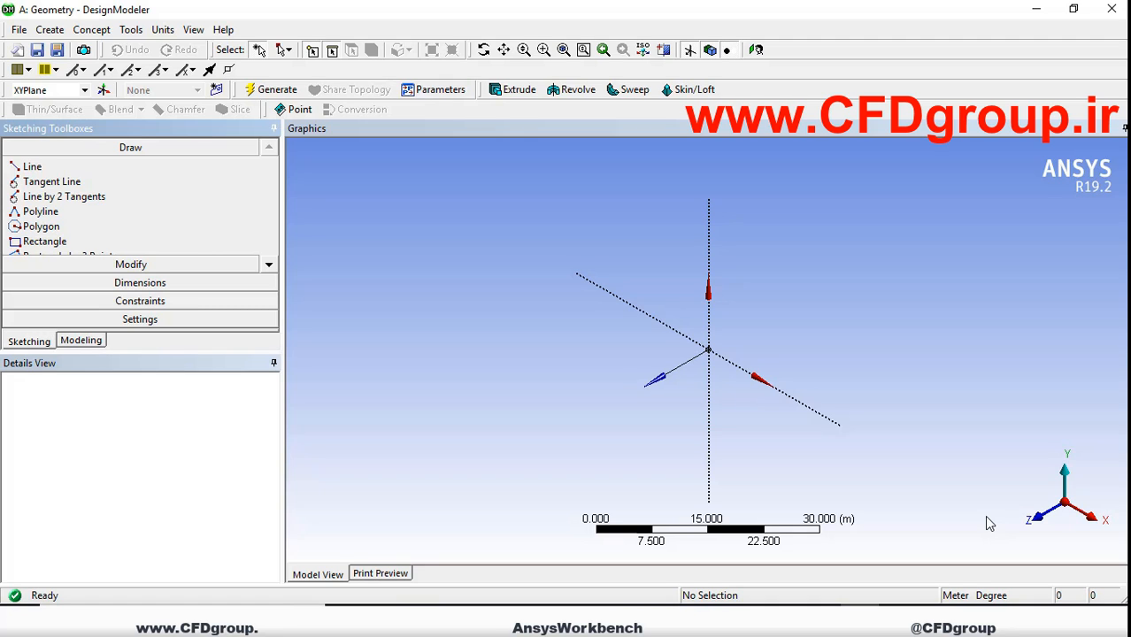
pyautogui.click(1042, 524)
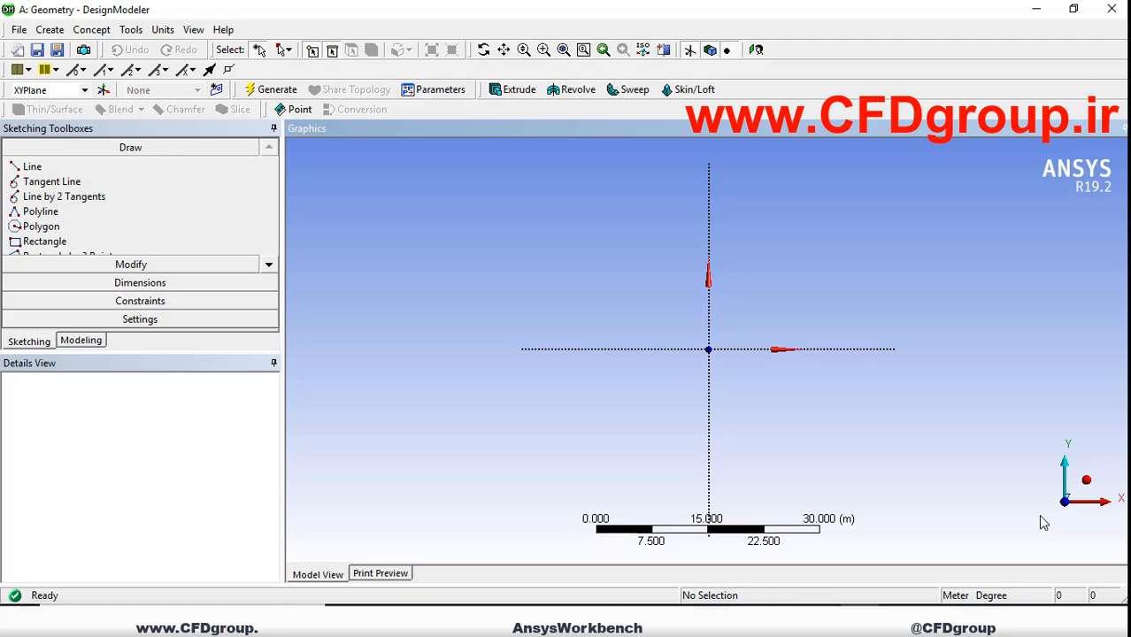
# Step: Draw a slanted line that crosses the Y axis above the origin with the Line tool
pyautogui.click(35, 168)
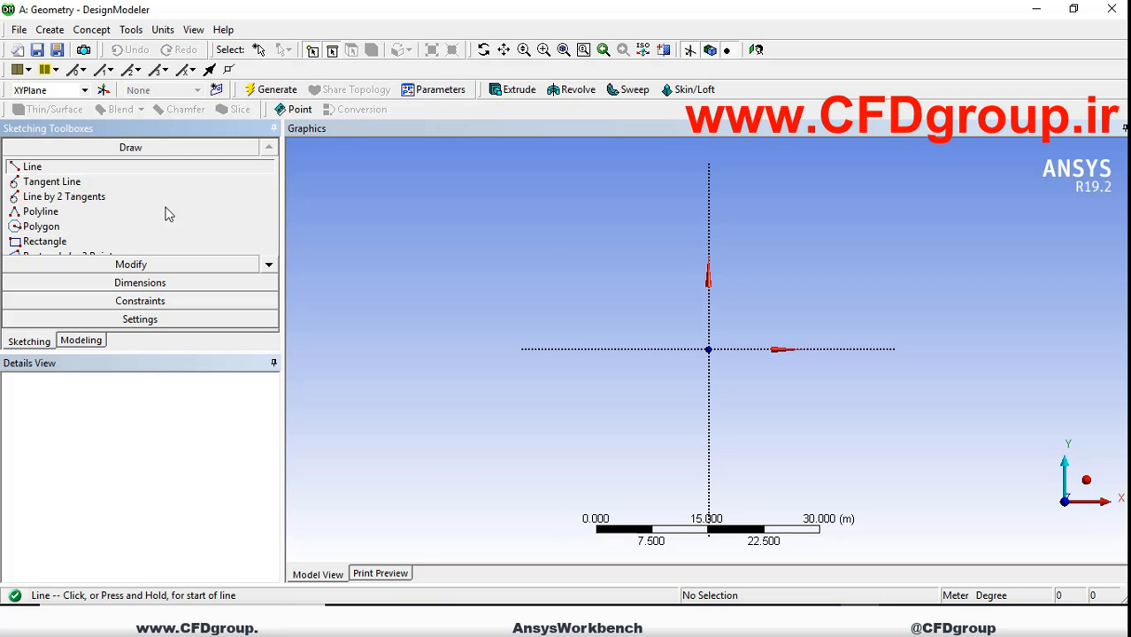
pyautogui.click(637, 313)
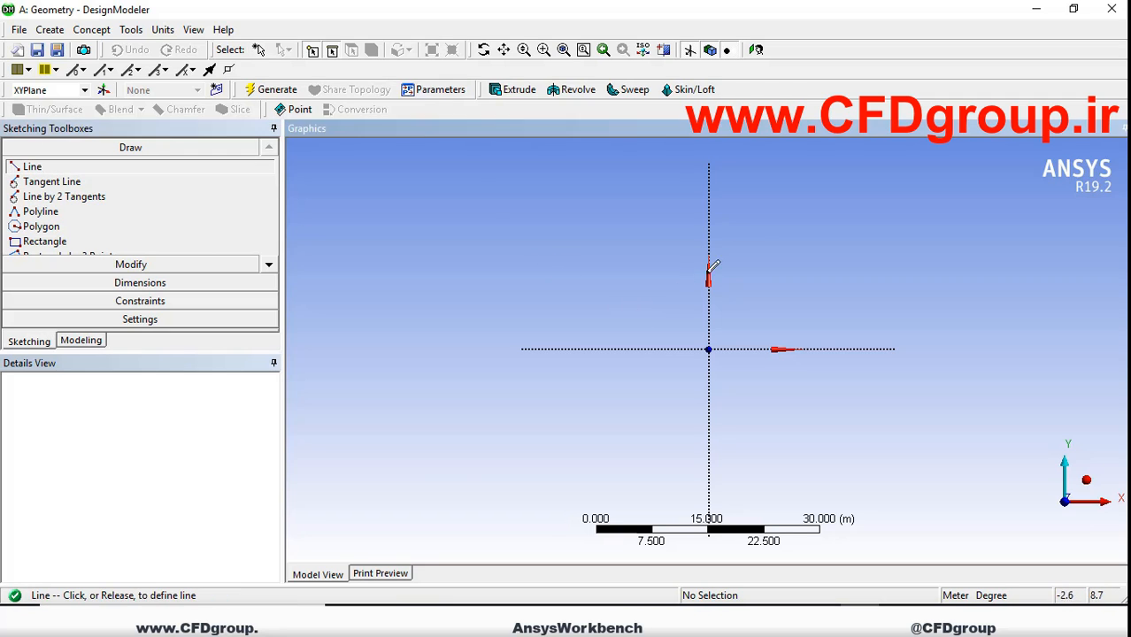
pyautogui.click(796, 189)
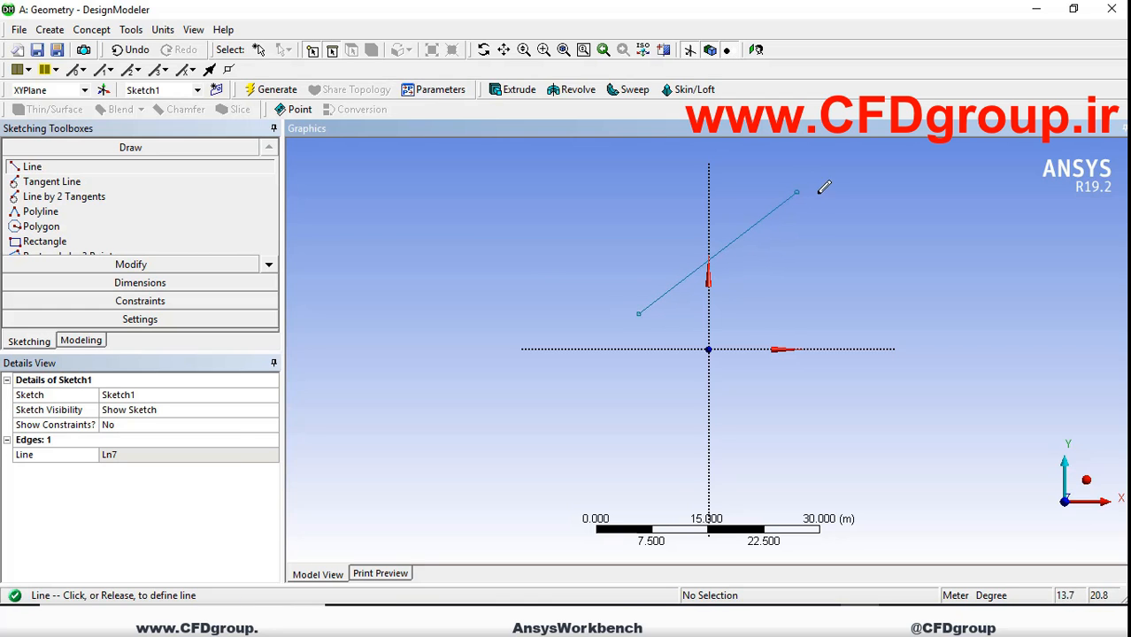
pyautogui.press('Escape')
# Step: Examine the slanted line and the sketch axes at different magnifications and view positions
pyautogui.scroll(-2, 815, 180)
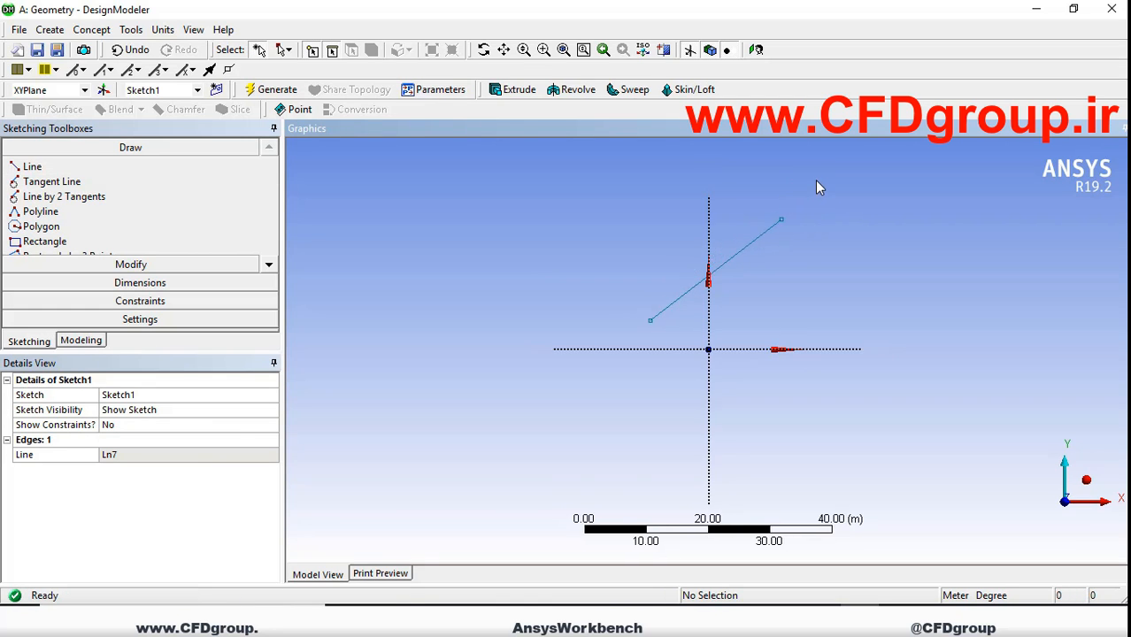
pyautogui.scroll(3, 795, 213)
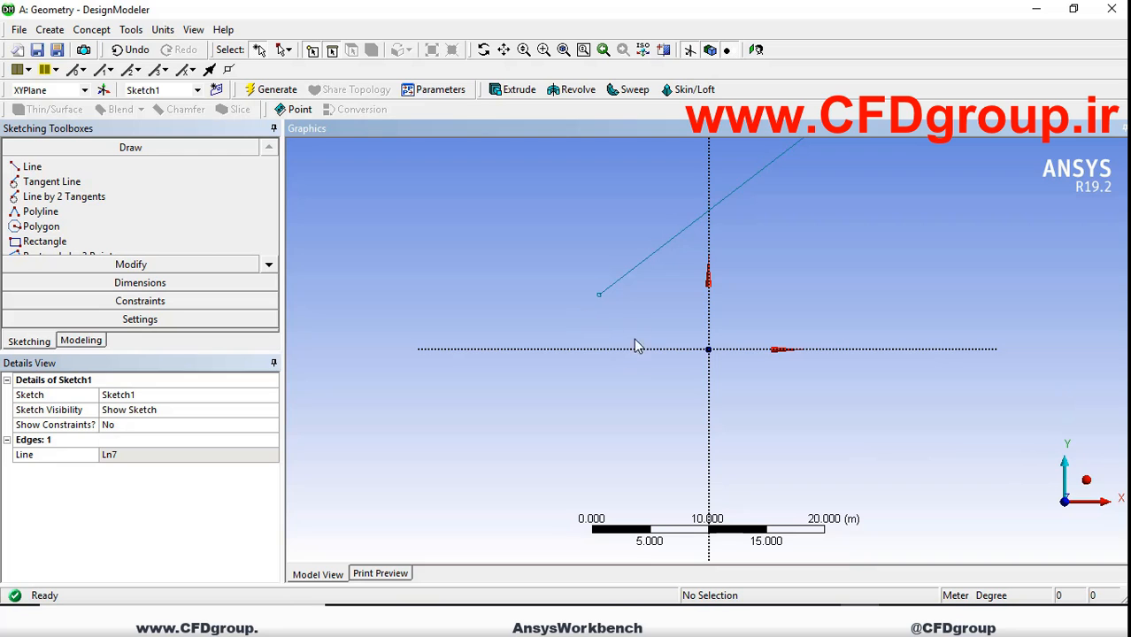
pyautogui.scroll(-4, 377, 350)
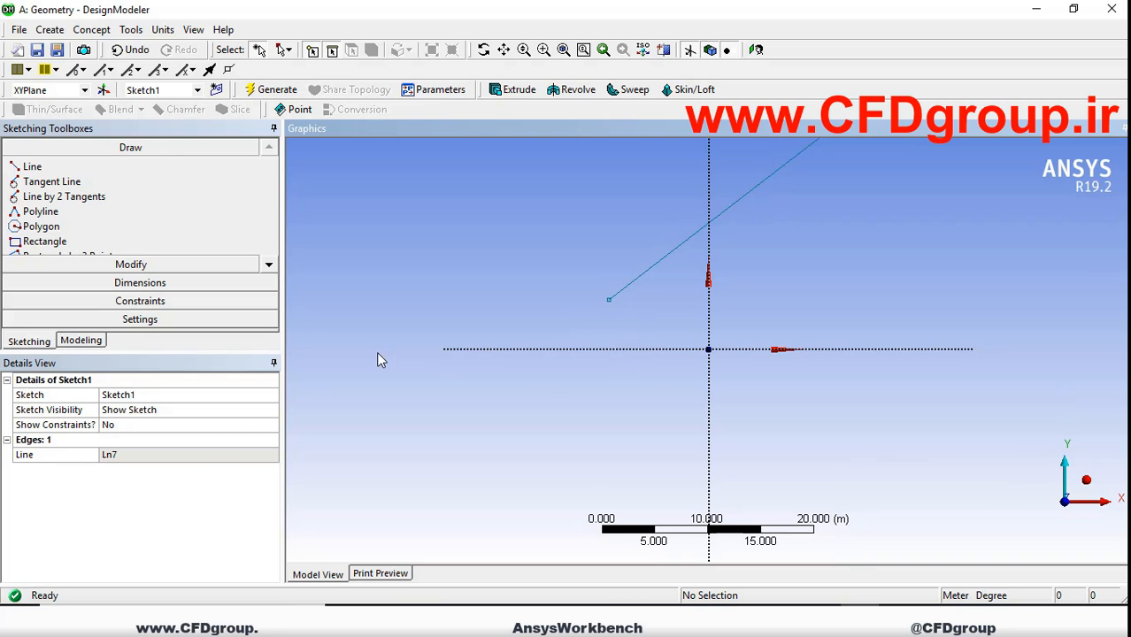
pyautogui.scroll(2, 589, 337)
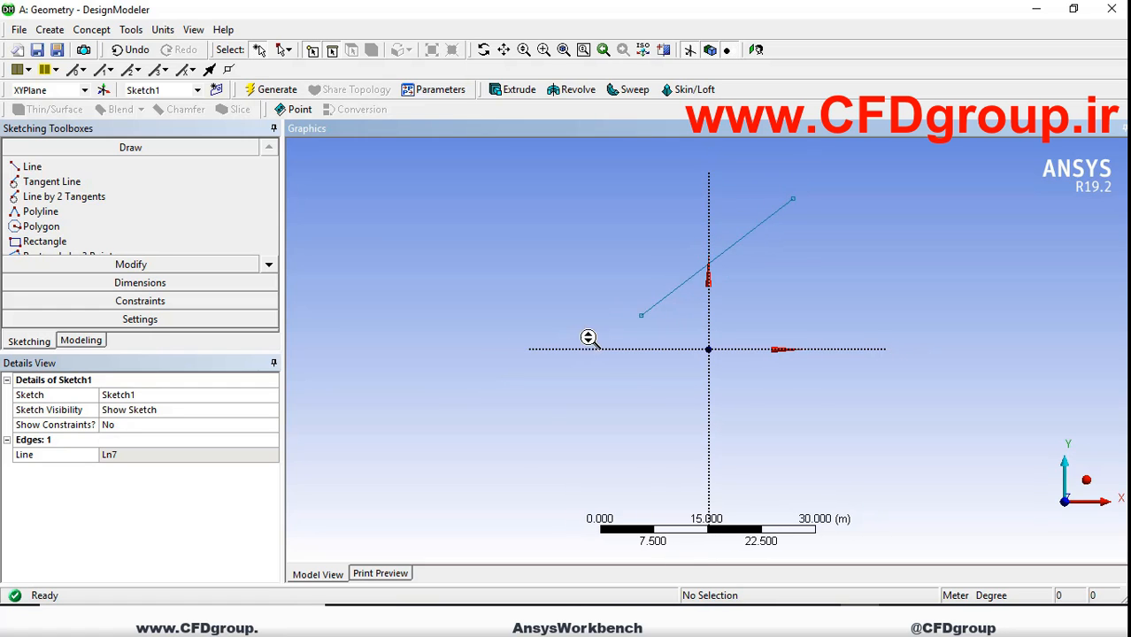
pyautogui.scroll(2, 596, 331)
pyautogui.scroll(-4, 596, 325)
pyautogui.scroll(-1, 599, 330)
pyautogui.scroll(3, 599, 330)
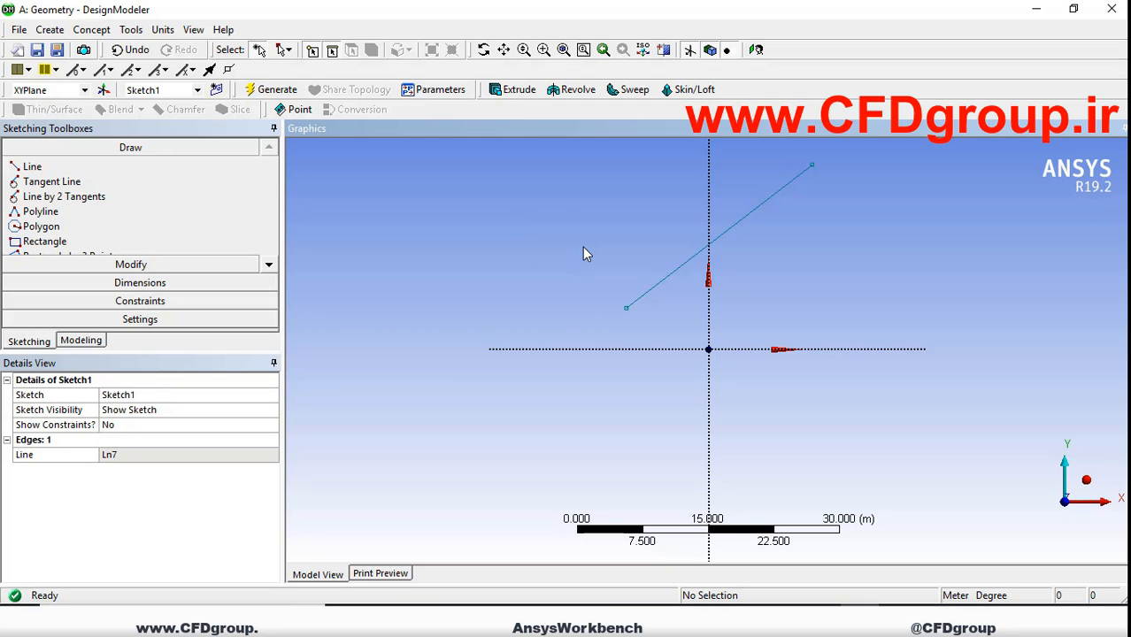
pyautogui.moveTo(583, 247)
pyautogui.keyDown('ctrl'); pyautogui.mouseDown(button='middle')
pyautogui.moveTo(526, 334)
pyautogui.moveTo(520, 326)
pyautogui.moveTo(886, 313)
pyautogui.moveTo(453, 298)
pyautogui.moveTo(637, 292)
pyautogui.moveTo(525, 331)
pyautogui.moveTo(536, 288)
pyautogui.mouseUp(button='middle'); pyautogui.keyUp('ctrl')
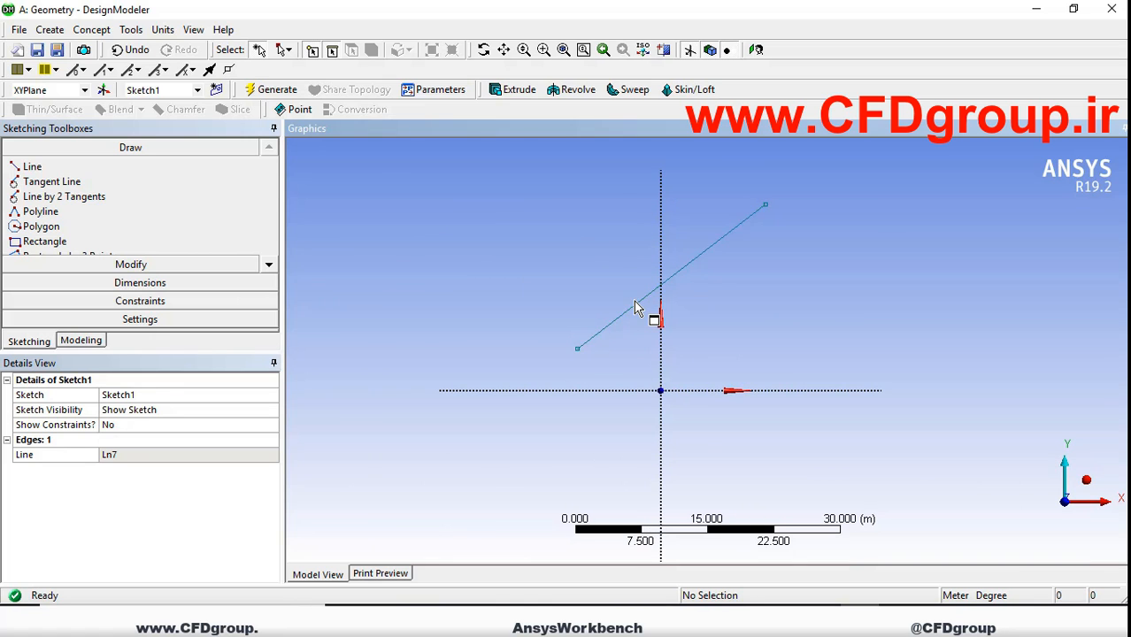
pyautogui.keyDown('ctrl'); pyautogui.moveTo(636, 308); pyautogui.dragTo(628, 337, button='middle'); pyautogui.keyUp('ctrl')
pyautogui.scroll(2, 626, 337)
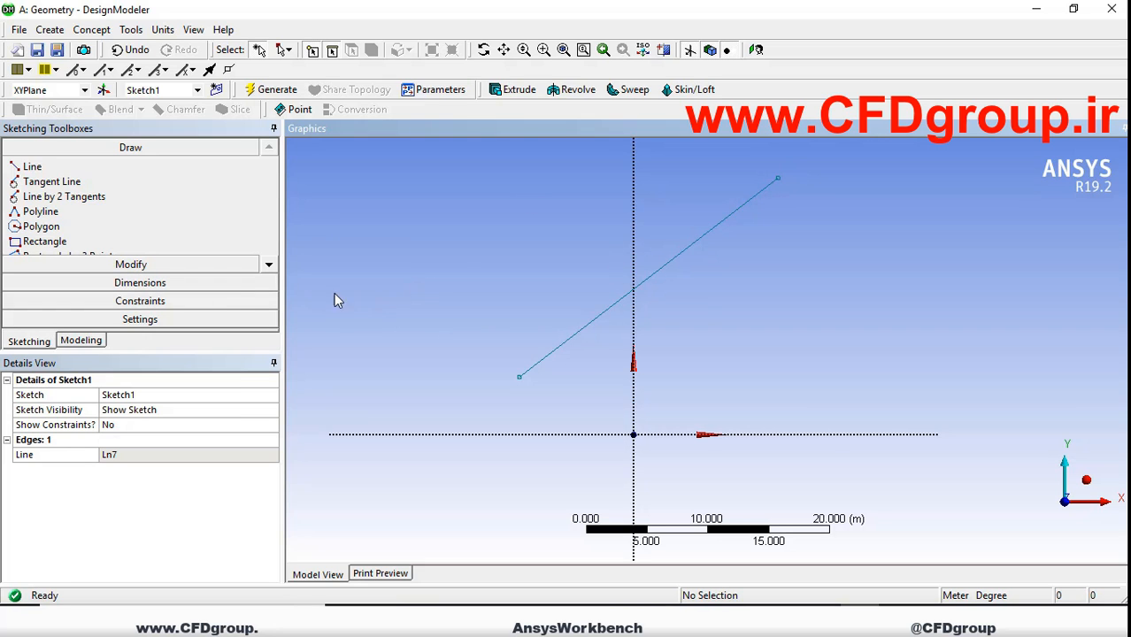
# Step: Split the slanted line with Split at Select close to where it crosses the Y axis
pyautogui.click(131, 265)
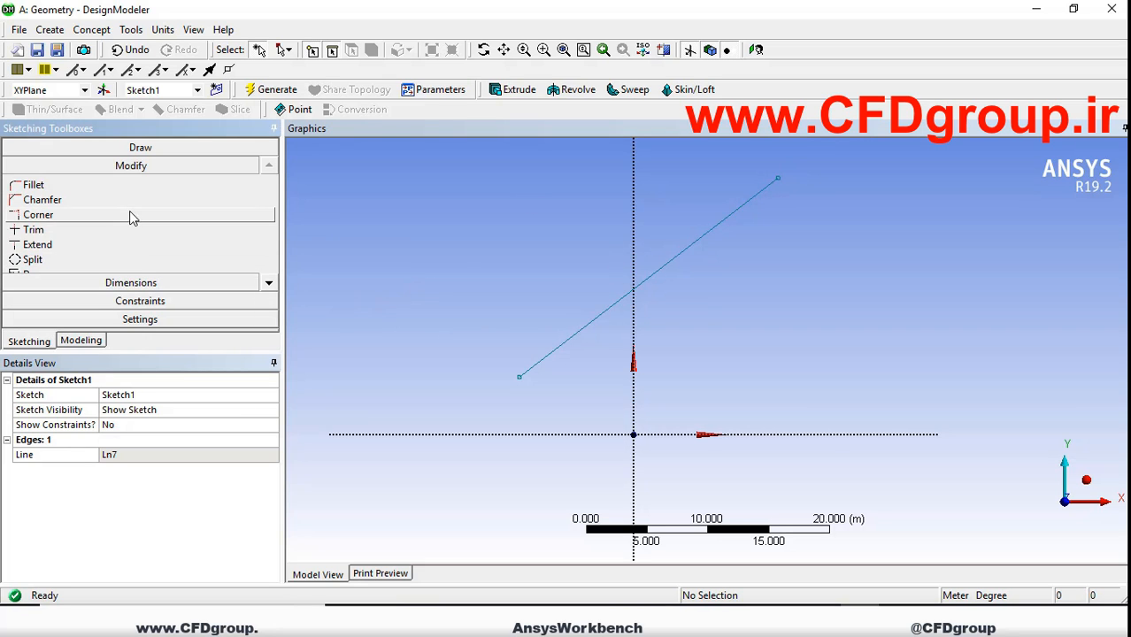
pyautogui.click(35, 259)
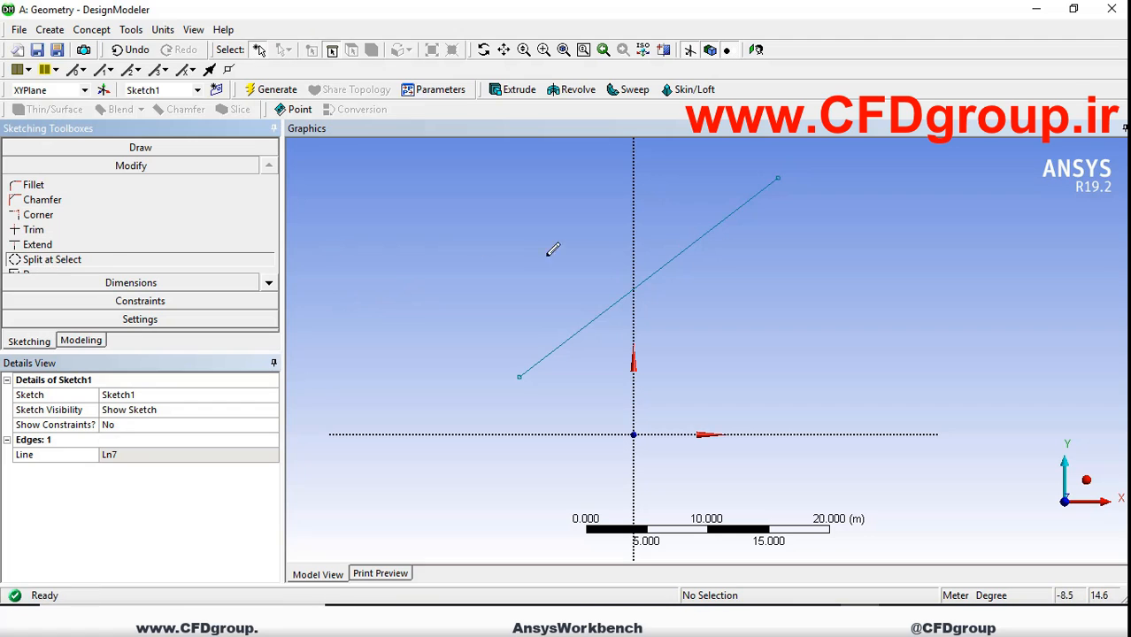
pyautogui.click(639, 285)
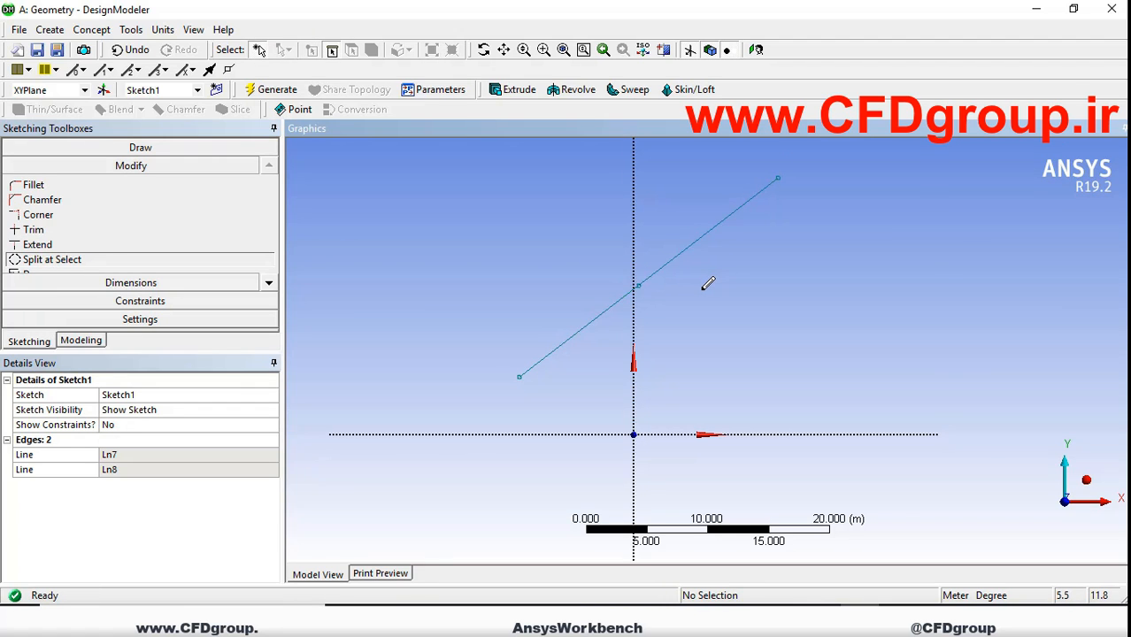
# Step: Apply a Coincident constraint between the line's split point and the Y axis
pyautogui.scroll(2, 703, 289)
pyautogui.scroll(-1, 688, 287)
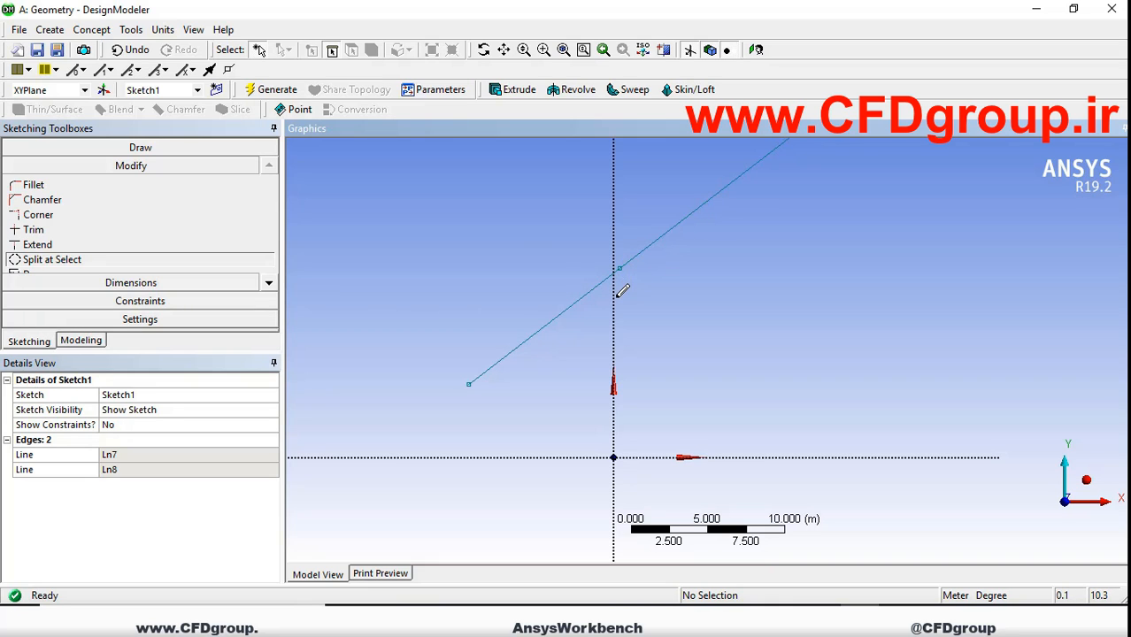
pyautogui.click(124, 301)
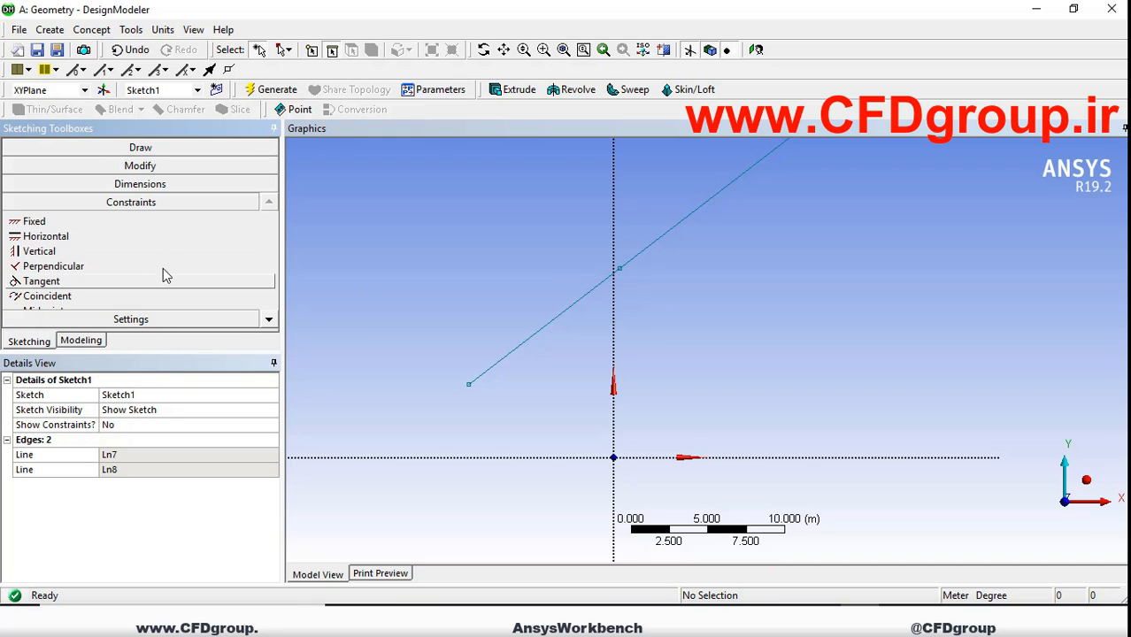
pyautogui.click(79, 301)
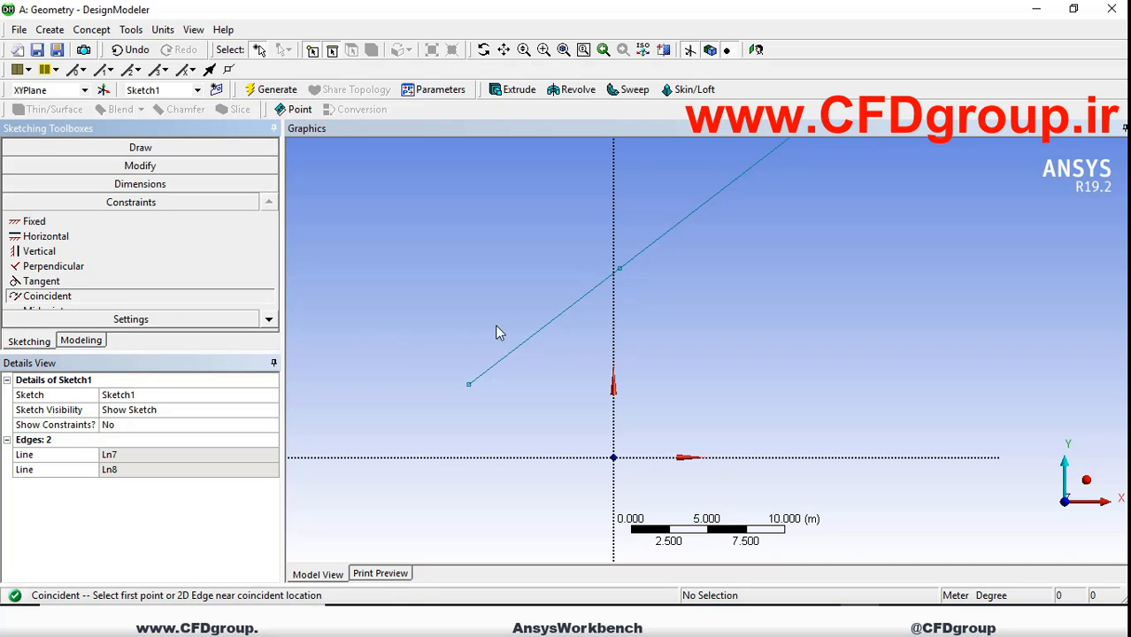
pyautogui.click(619, 272)
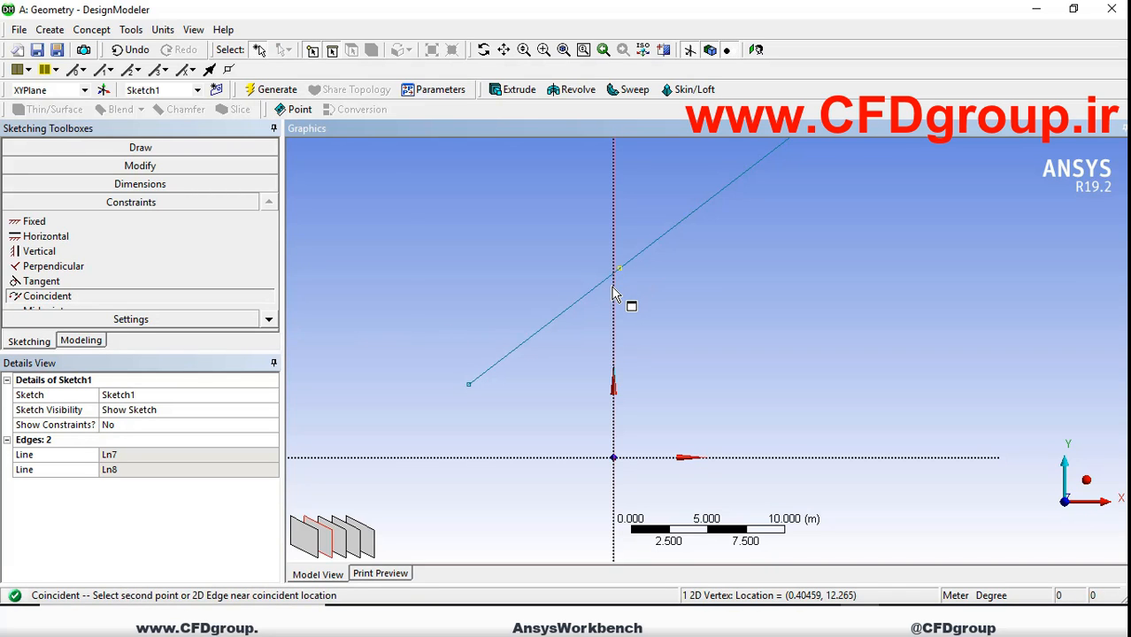
pyautogui.click(614, 295)
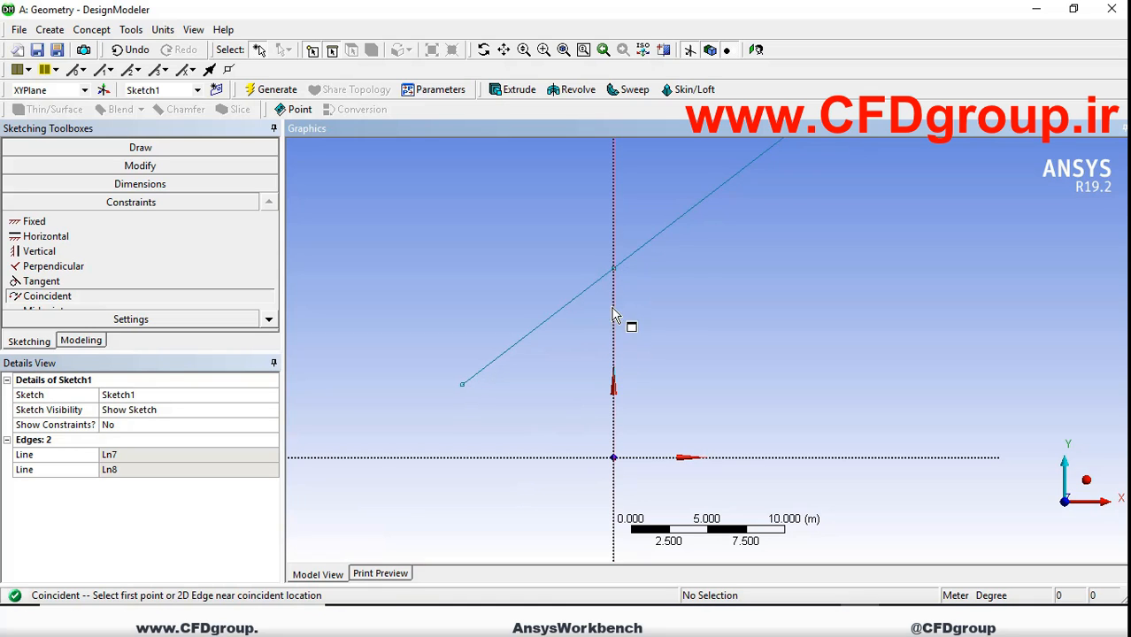
pyautogui.keyDown('ctrl'); pyautogui.moveTo(616, 302); pyautogui.dragTo(636, 345, button='middle'); pyautogui.keyUp('ctrl')
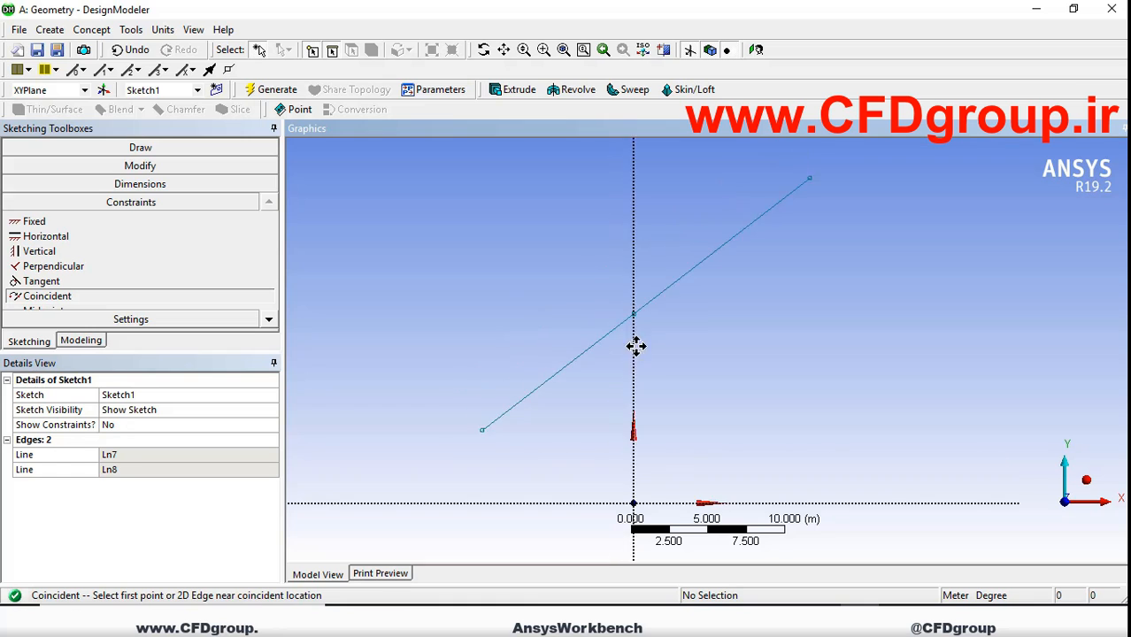
pyautogui.scroll(5, 636, 345)
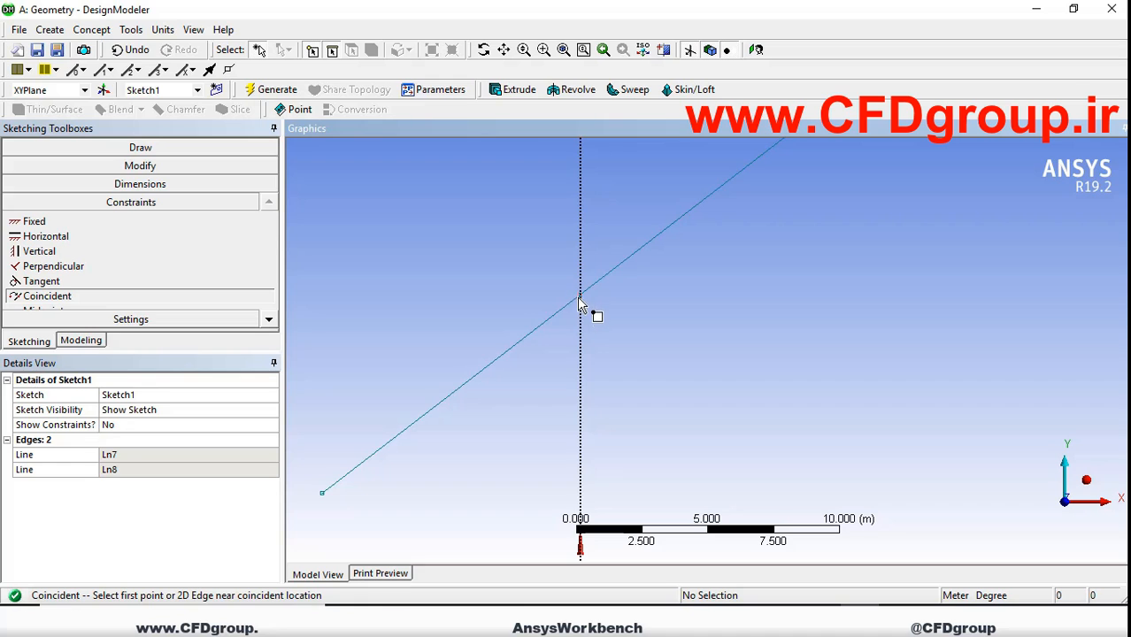
pyautogui.scroll(-3, 605, 334)
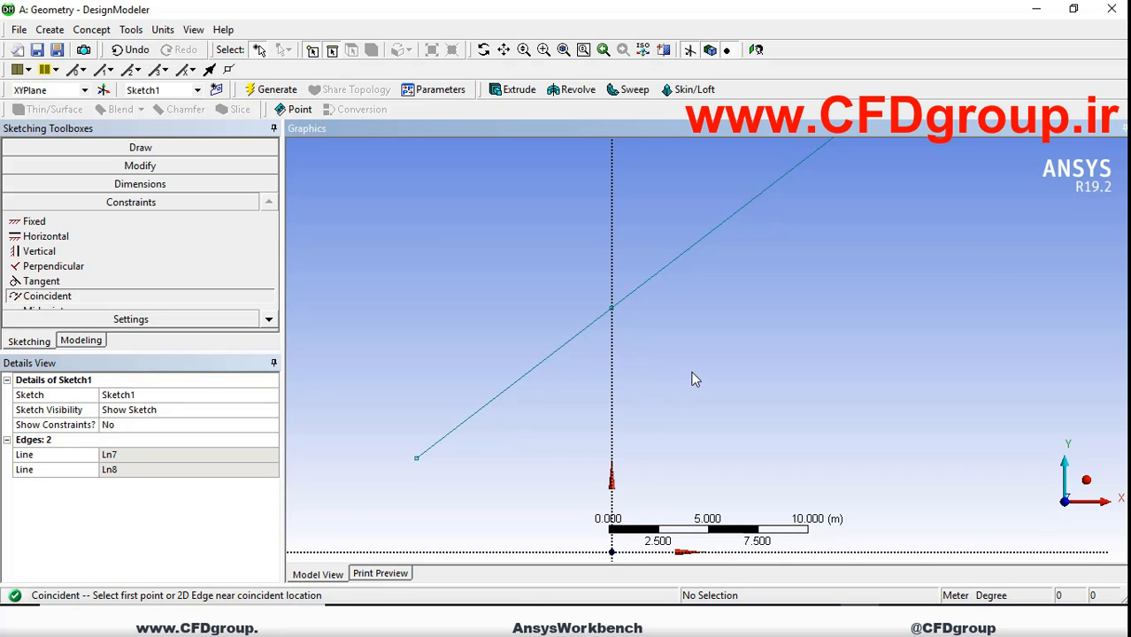
pyautogui.scroll(-3, 692, 379)
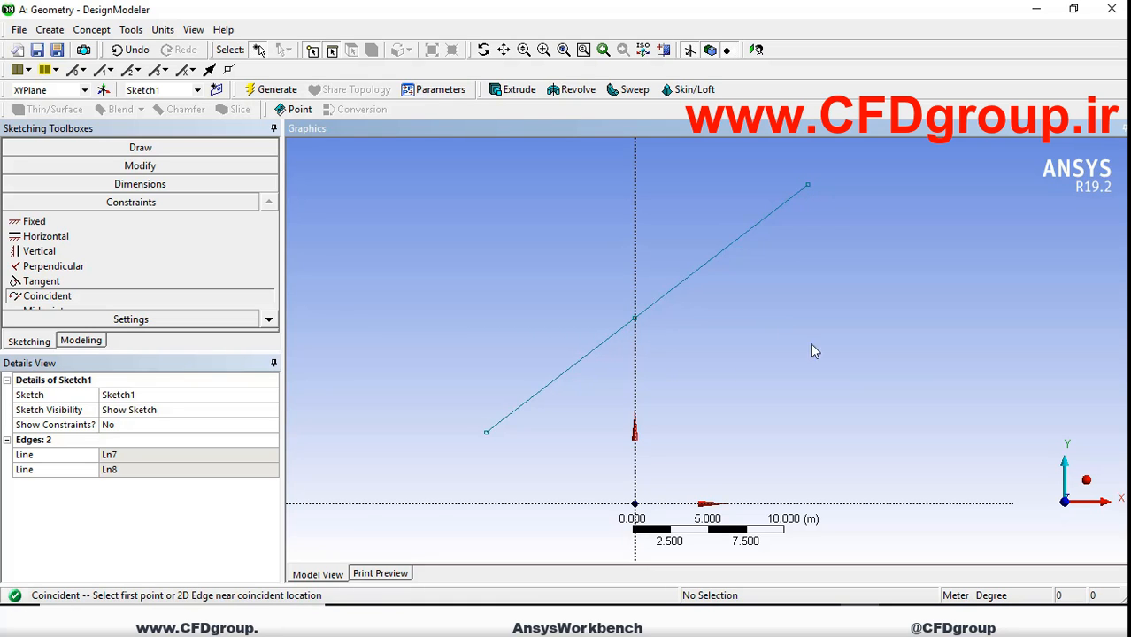
pyautogui.click(701, 276)
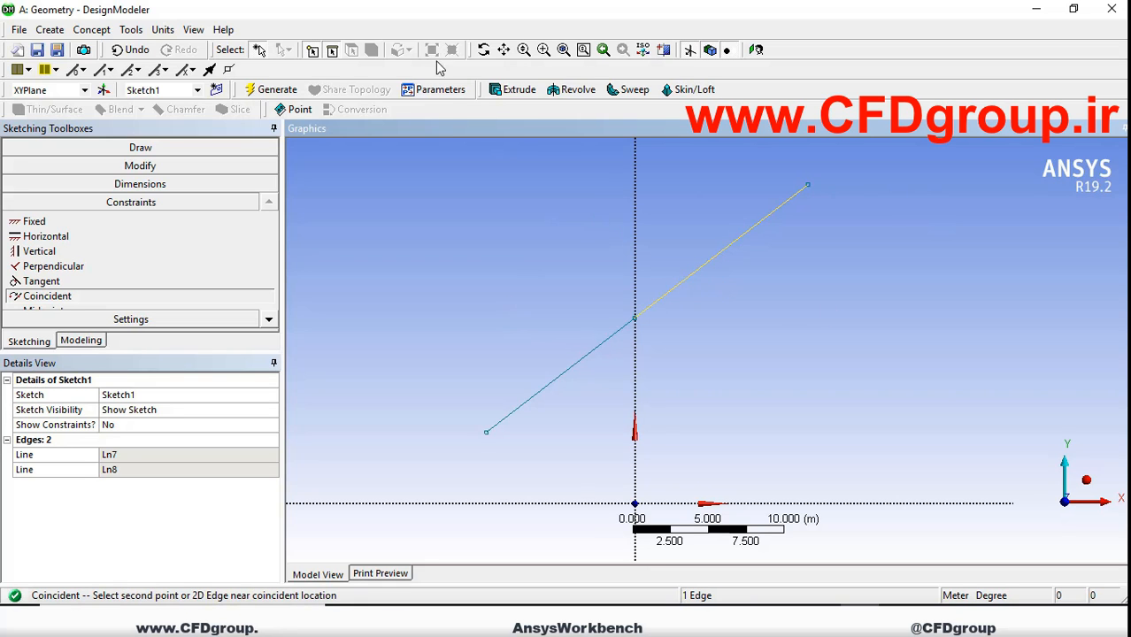
pyautogui.click(166, 31)
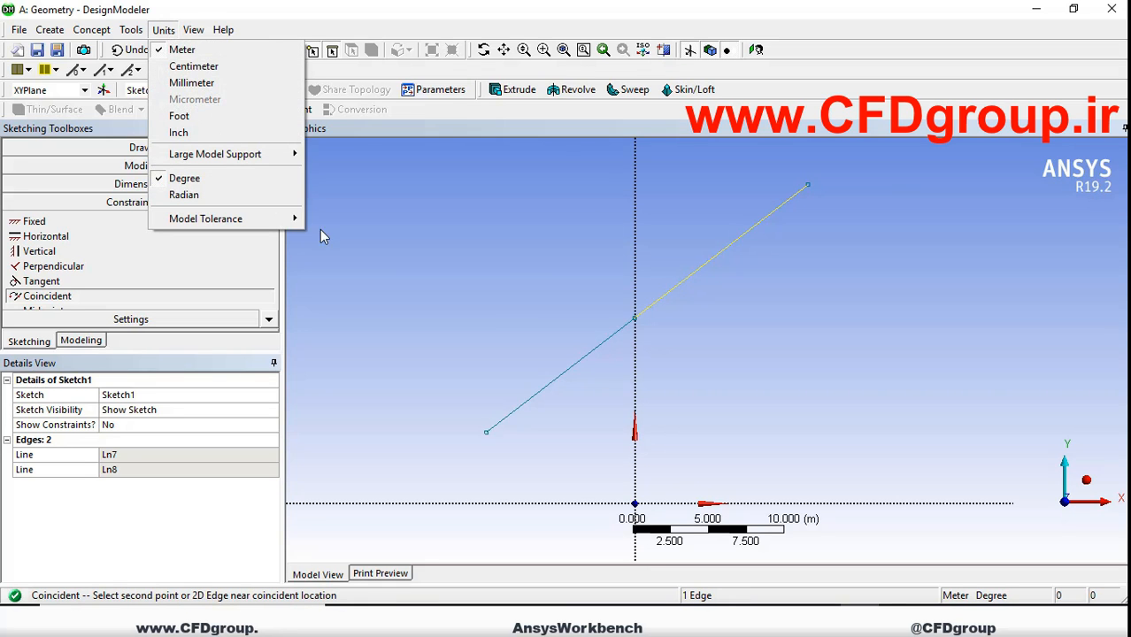
pyautogui.click(399, 287)
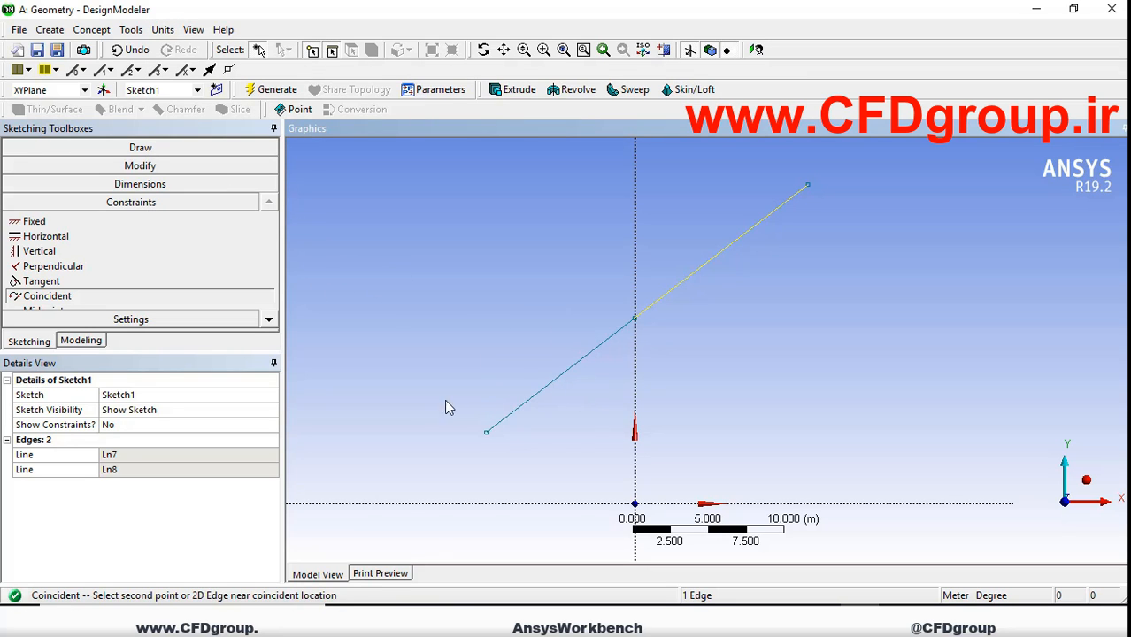
pyautogui.click(81, 340)
pyautogui.click(29, 341)
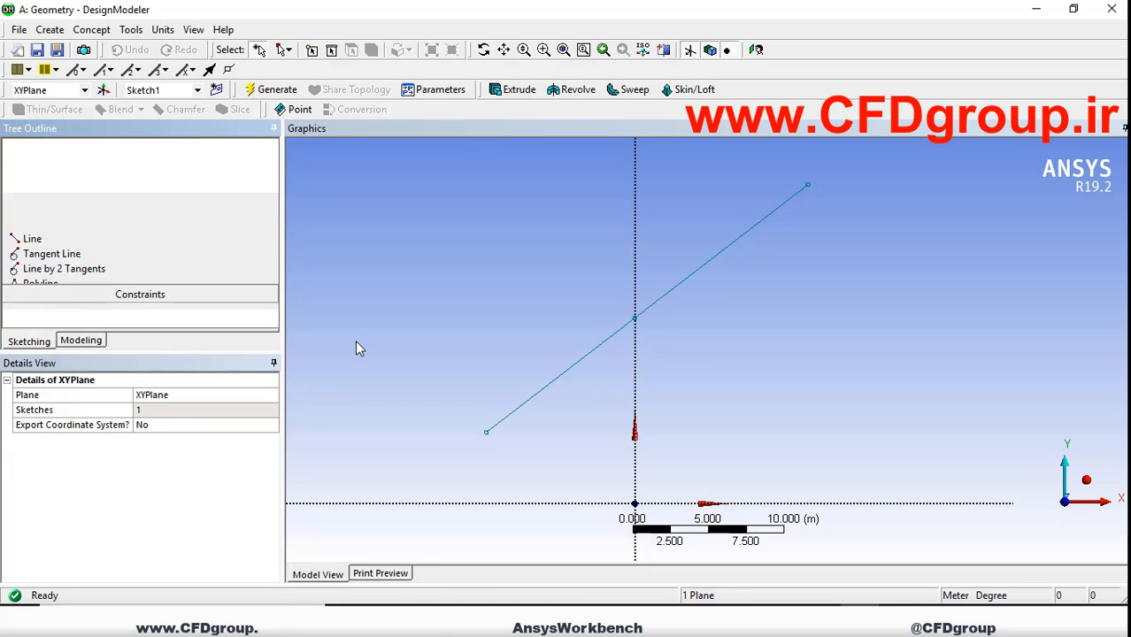
# Step: Delete both segments of the split line from the sketch
pyautogui.rightClick(677, 295)
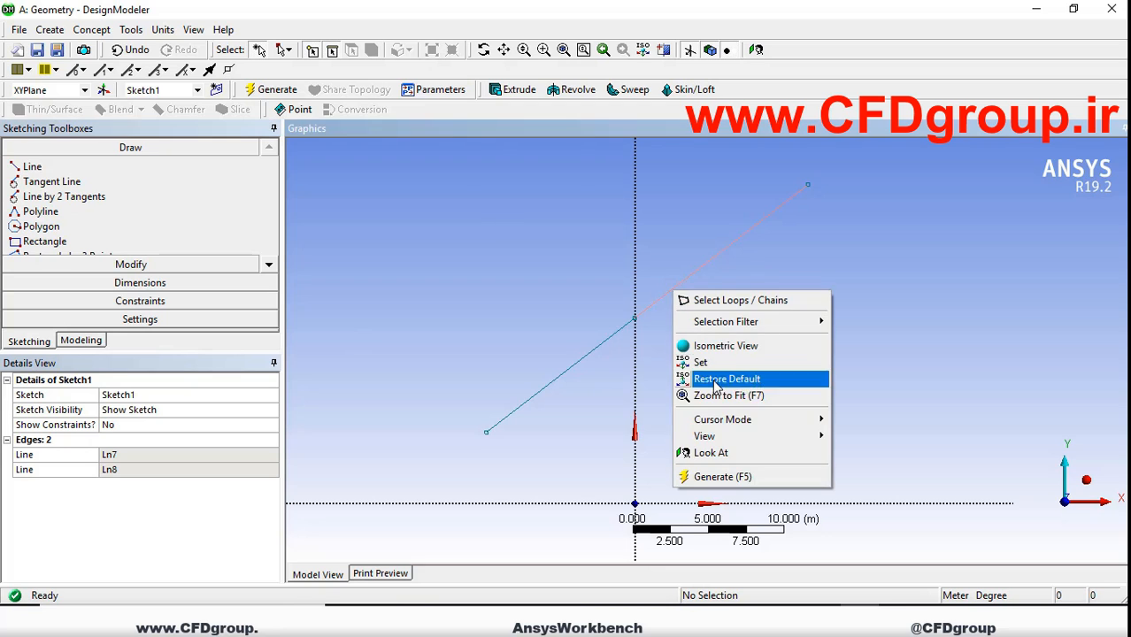
pyautogui.click(665, 301)
pyautogui.press('Delete')
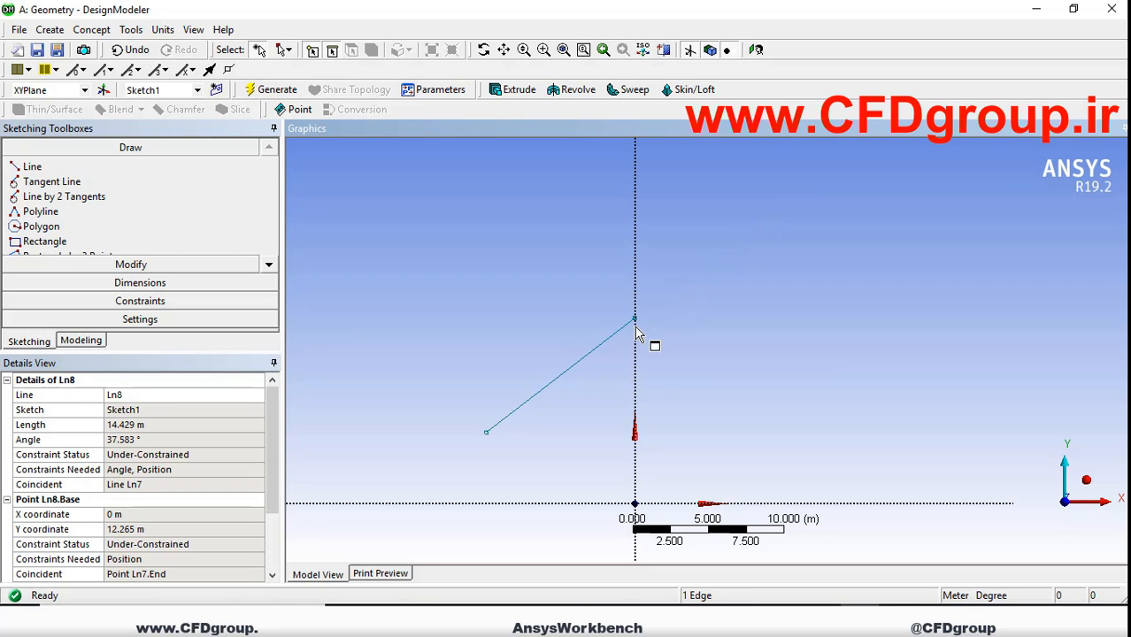
pyautogui.click(614, 342)
pyautogui.press('Delete')
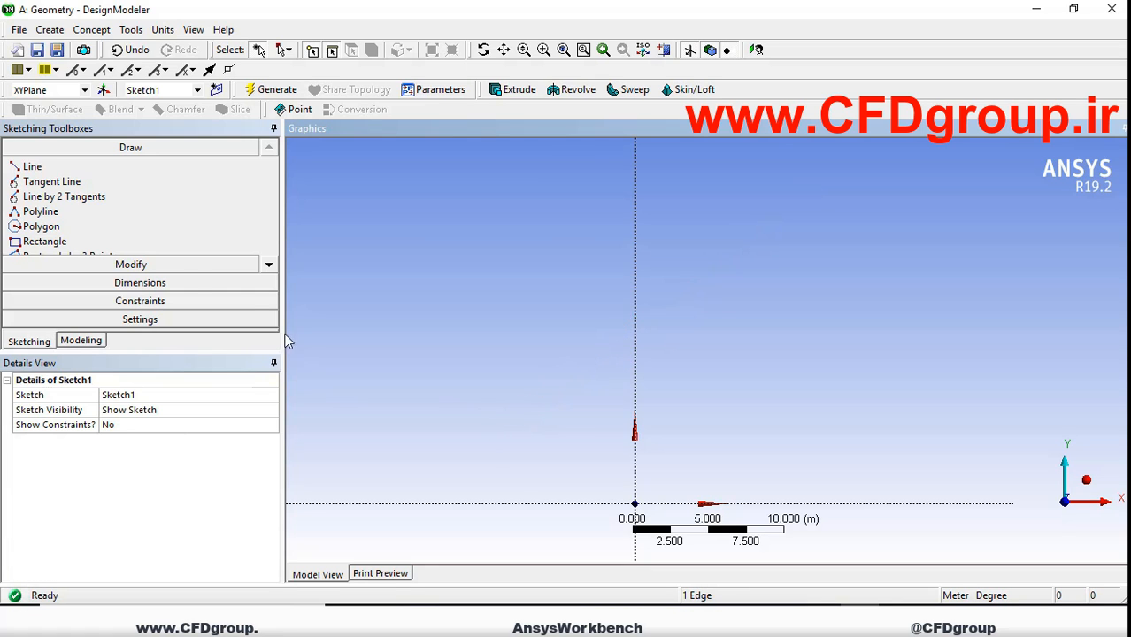
# Step: Set the length unit of the model to Millimeter
pyautogui.click(163, 29)
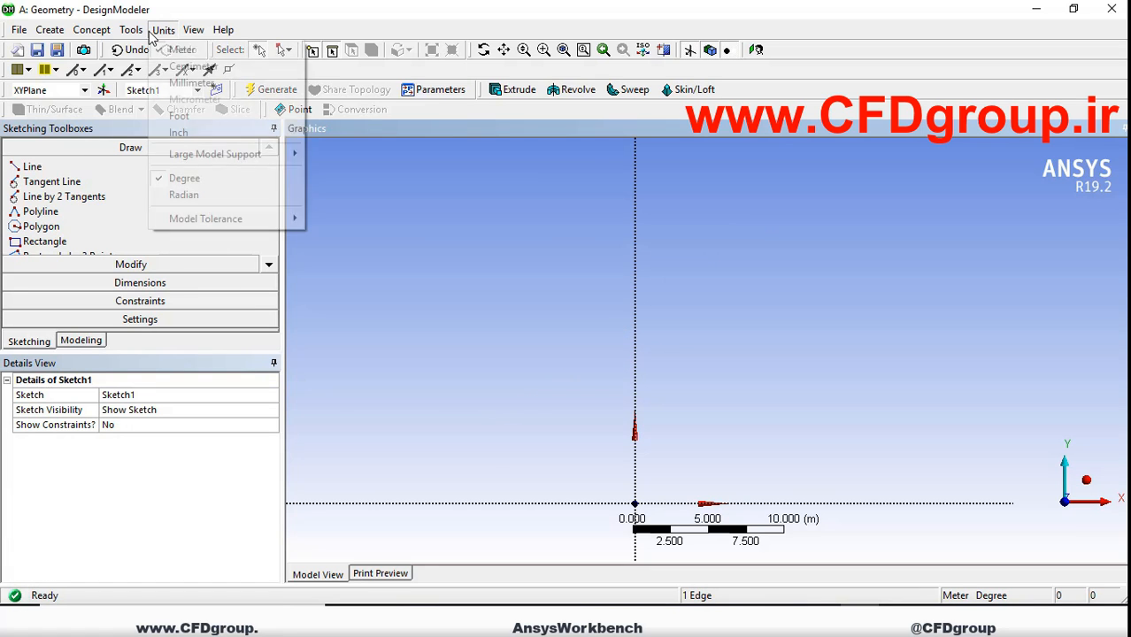
pyautogui.click(197, 82)
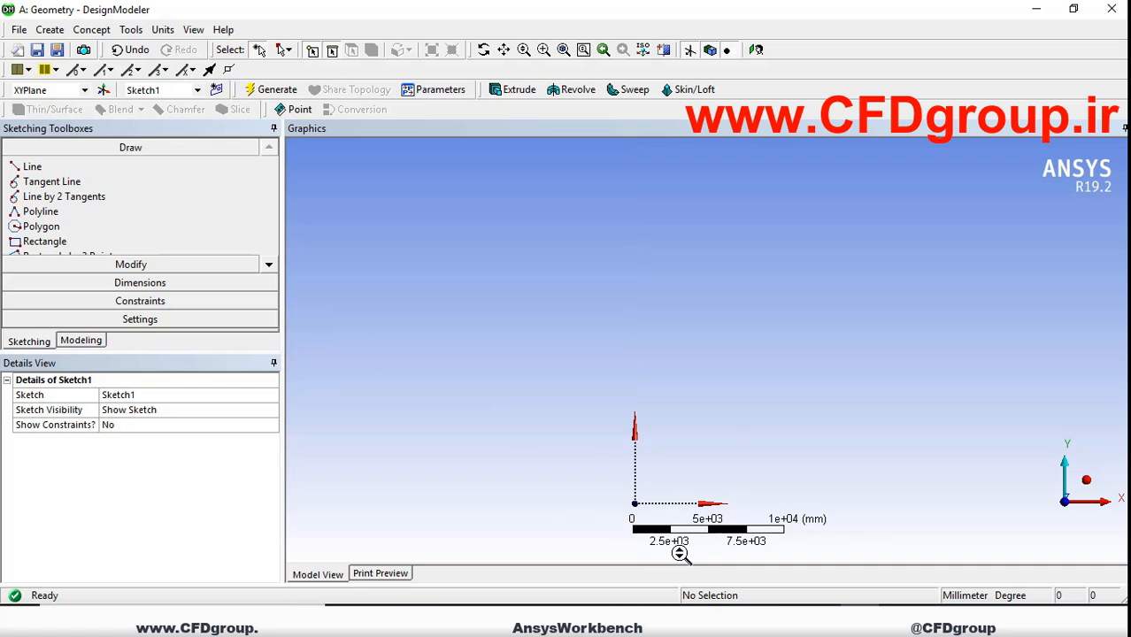
pyautogui.scroll(-5, 680, 553)
pyautogui.scroll(-4, 708, 374)
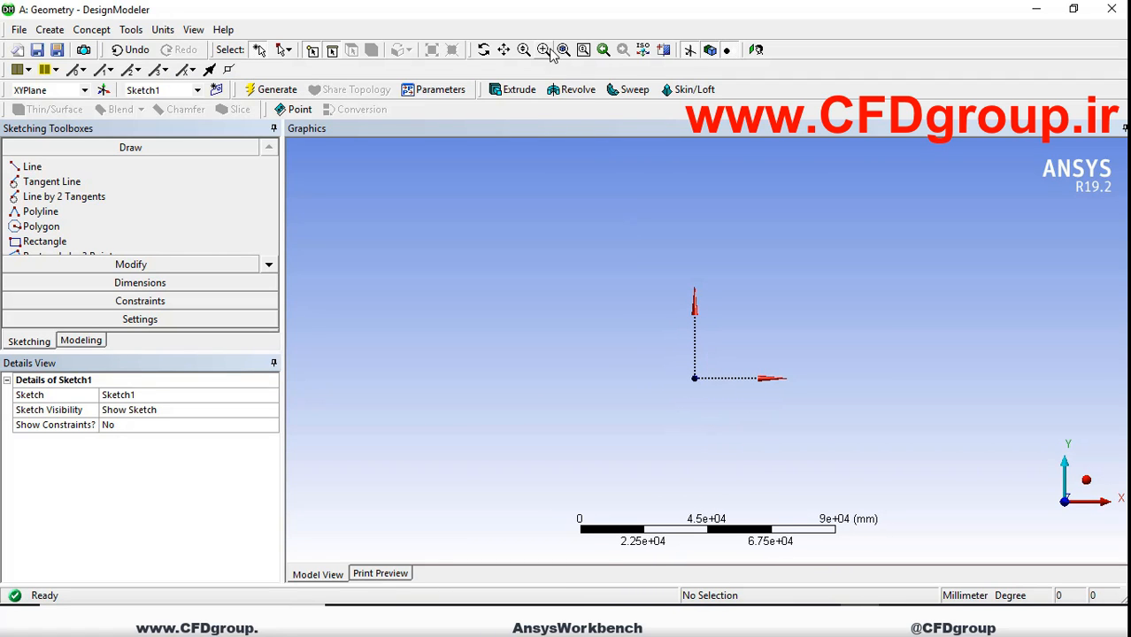
pyautogui.click(524, 50)
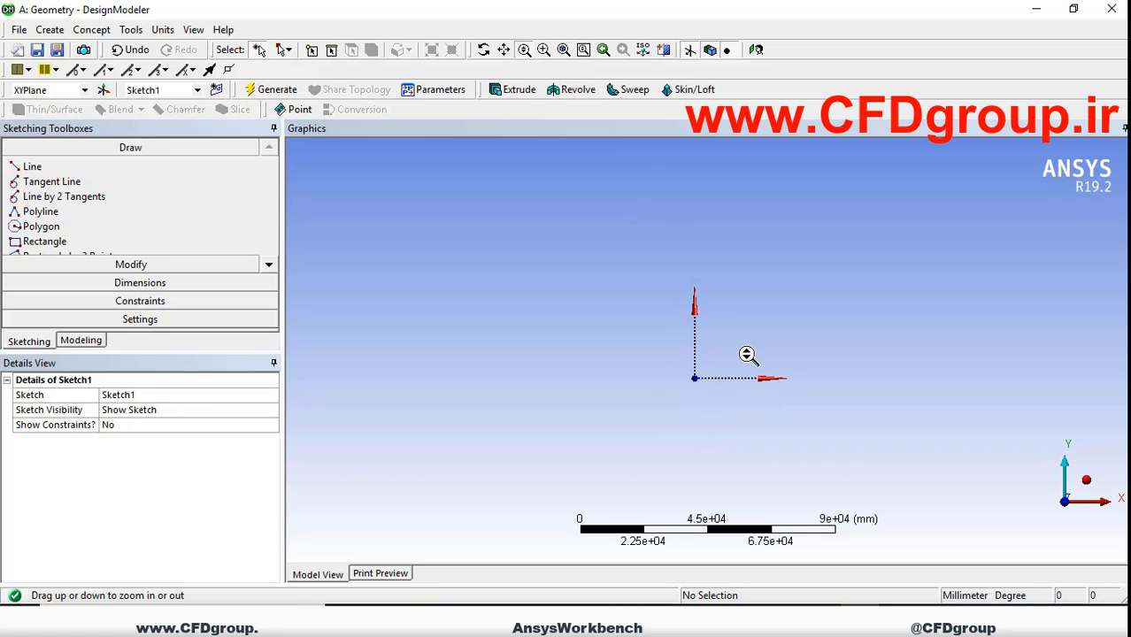
pyautogui.moveTo(740, 349); pyautogui.dragTo(713, 441)
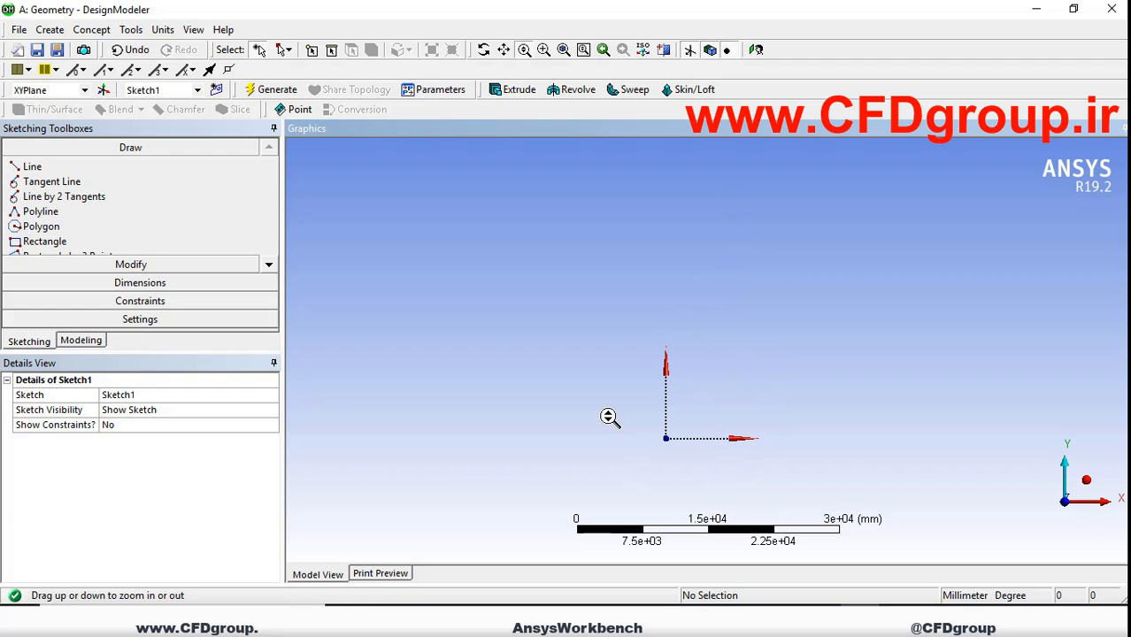
pyautogui.click(575, 371)
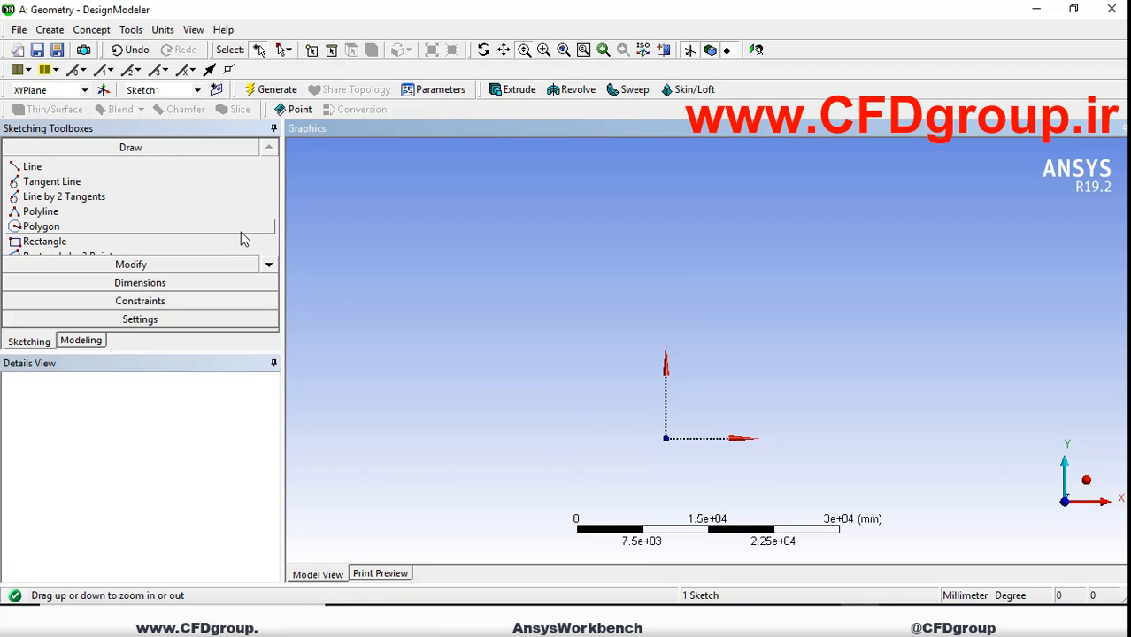
# Step: Draw a slanted line in Sketch1 on the XYPlane, crossing the Y axis above the origin, and undo the stray second line
pyautogui.click(83, 346)
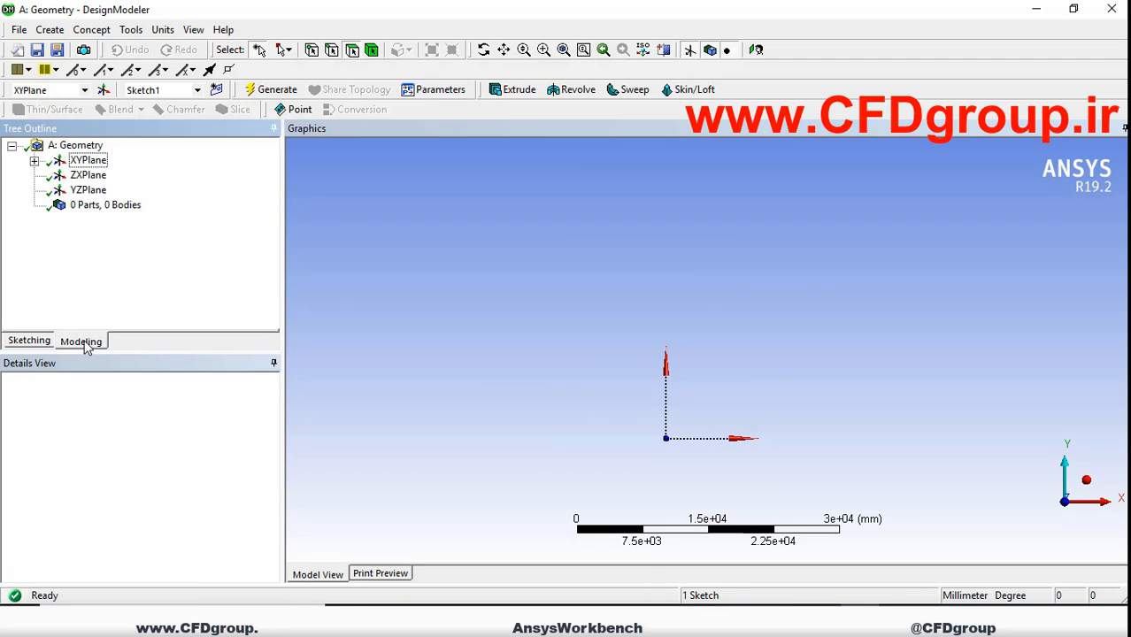
pyautogui.click(88, 160)
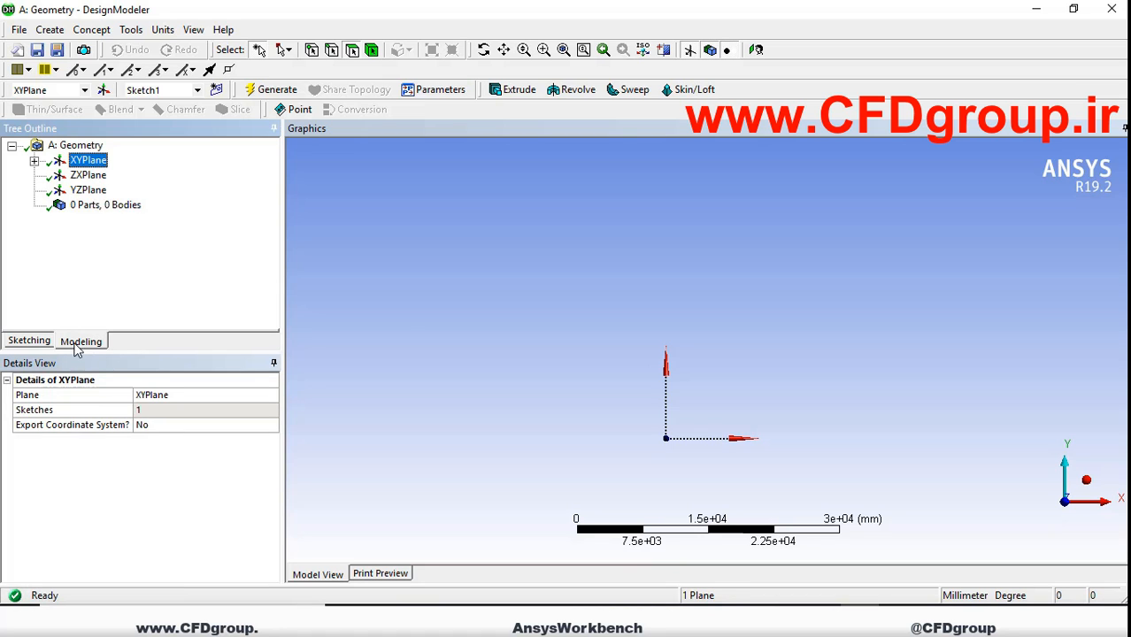
pyautogui.click(36, 340)
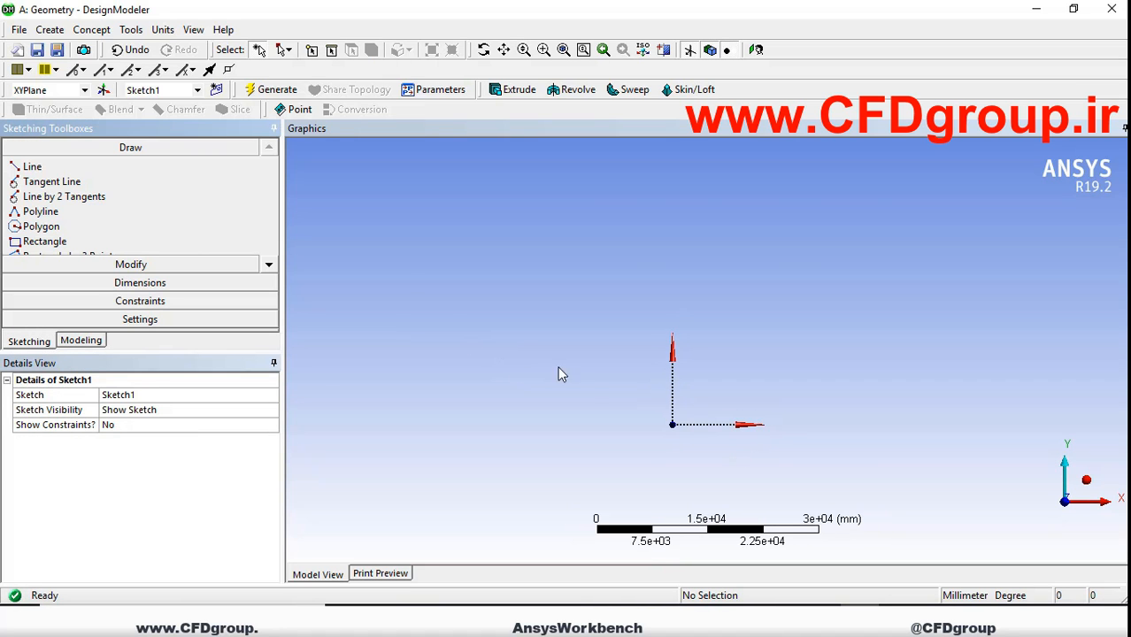
pyautogui.click(32, 166)
pyautogui.moveTo(638, 417); pyautogui.dragTo(708, 366)
pyautogui.click(708, 365)
pyautogui.rightClick(707, 365)
pyautogui.click(693, 402)
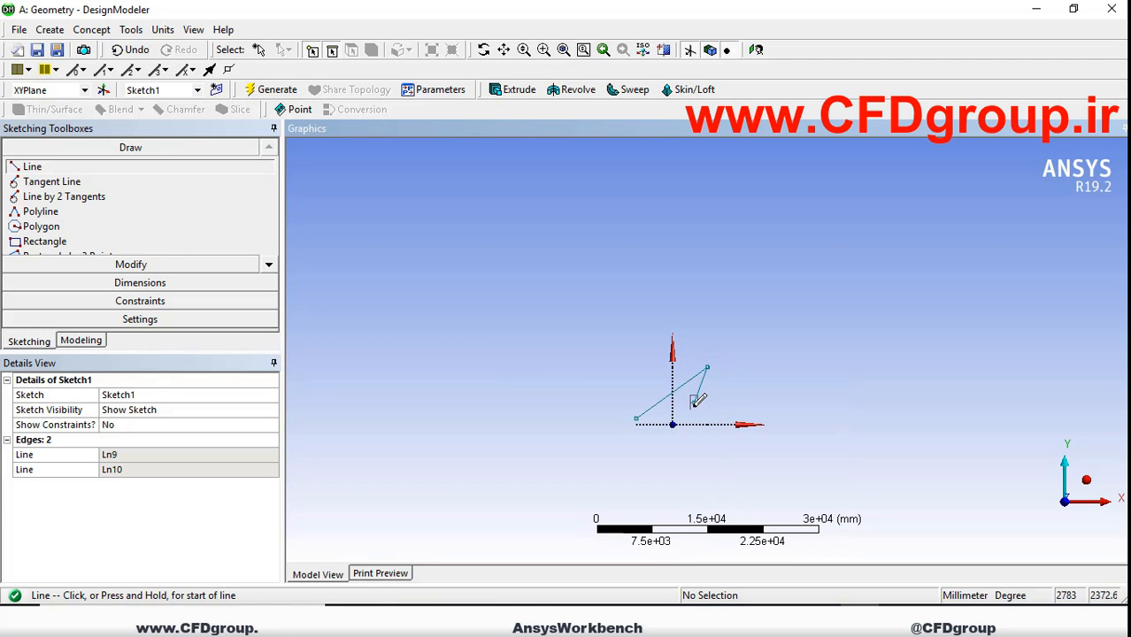
pyautogui.press('Escape')
pyautogui.hotkey('ctrl', 'z')
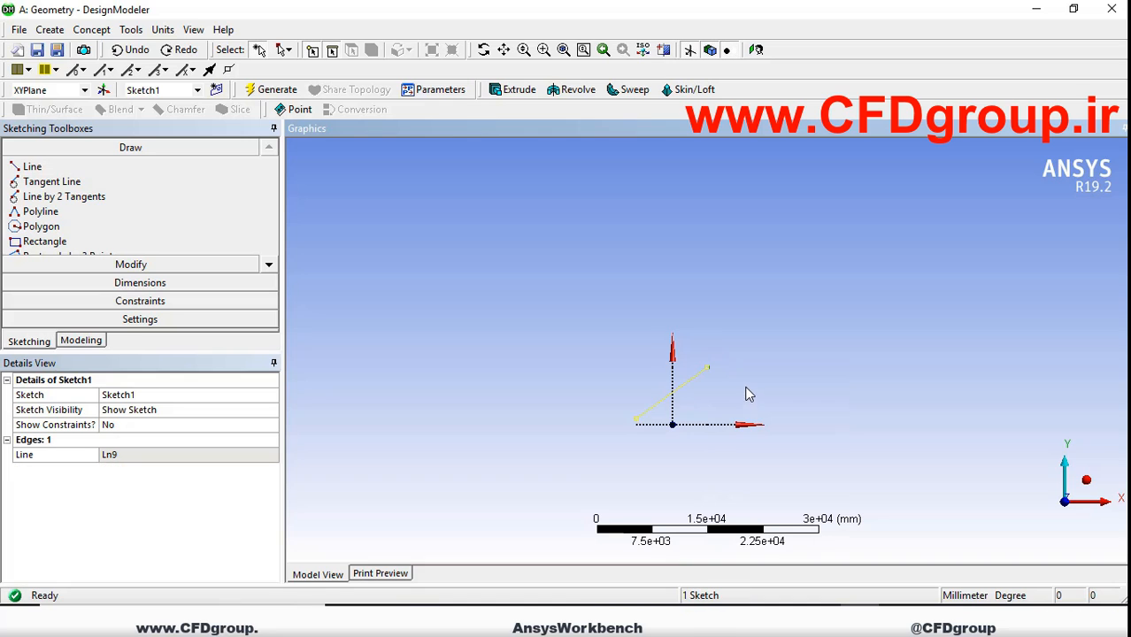
# Step: Split the slanted line with Split at Select just beside its crossing with the Y axis
pyautogui.scroll(-2, 713, 419)
pyautogui.scroll(4, 709, 421)
pyautogui.keyDown('ctrl'); pyautogui.moveTo(696, 420); pyautogui.dragTo(737, 343, button='middle'); pyautogui.keyUp('ctrl')
pyautogui.scroll(3, 713, 294)
pyautogui.keyDown('ctrl'); pyautogui.moveTo(713, 294); pyautogui.dragTo(709, 417, button='middle'); pyautogui.keyUp('ctrl')
pyautogui.scroll(3, 710, 372)
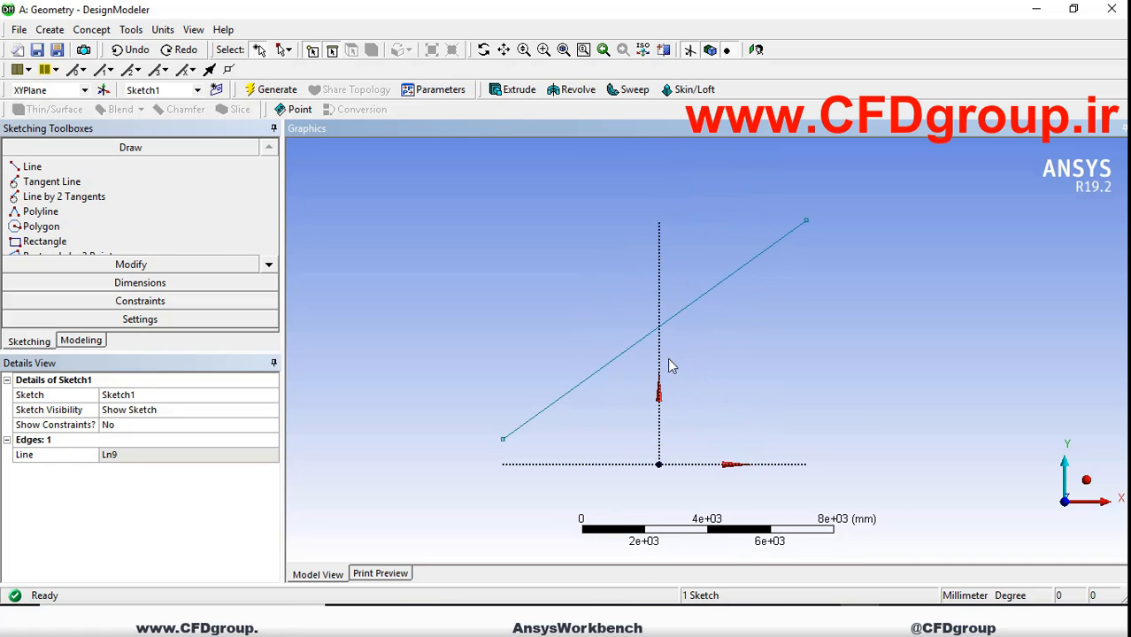
pyautogui.click(113, 264)
pyautogui.click(228, 260)
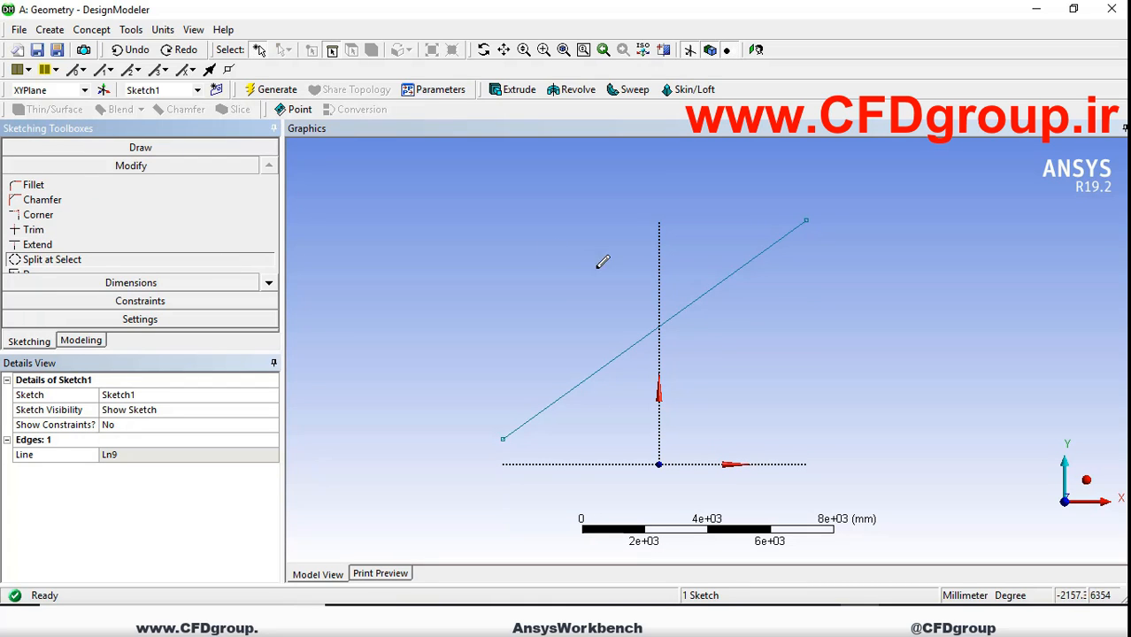
pyautogui.click(666, 321)
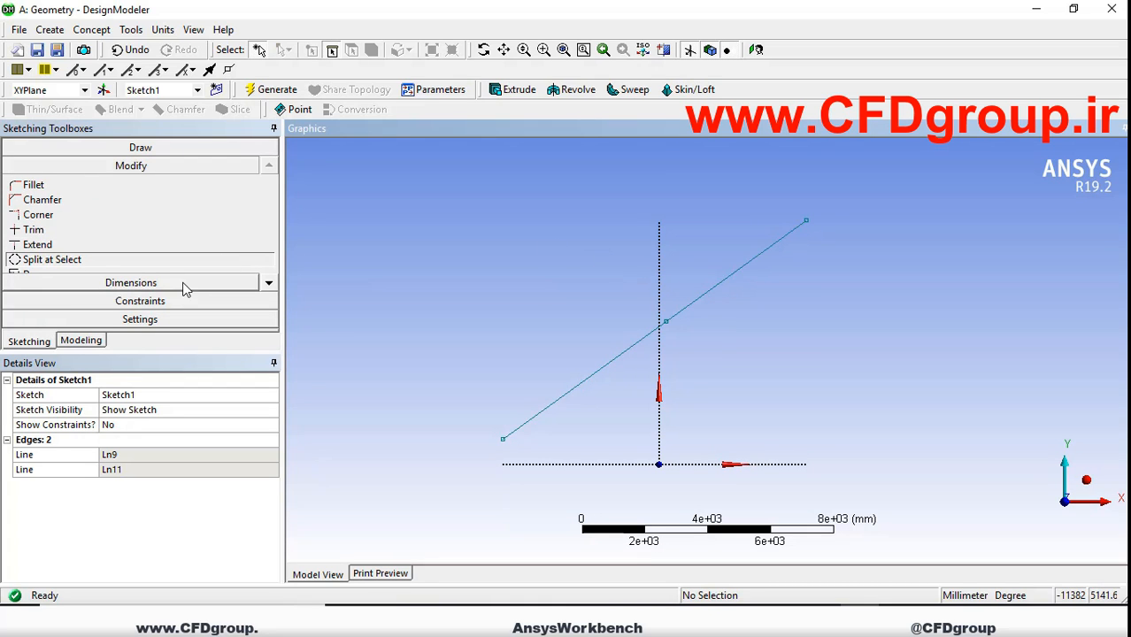
# Step: Apply a Coincident constraint between the line's split point and the Y axis
pyautogui.click(155, 301)
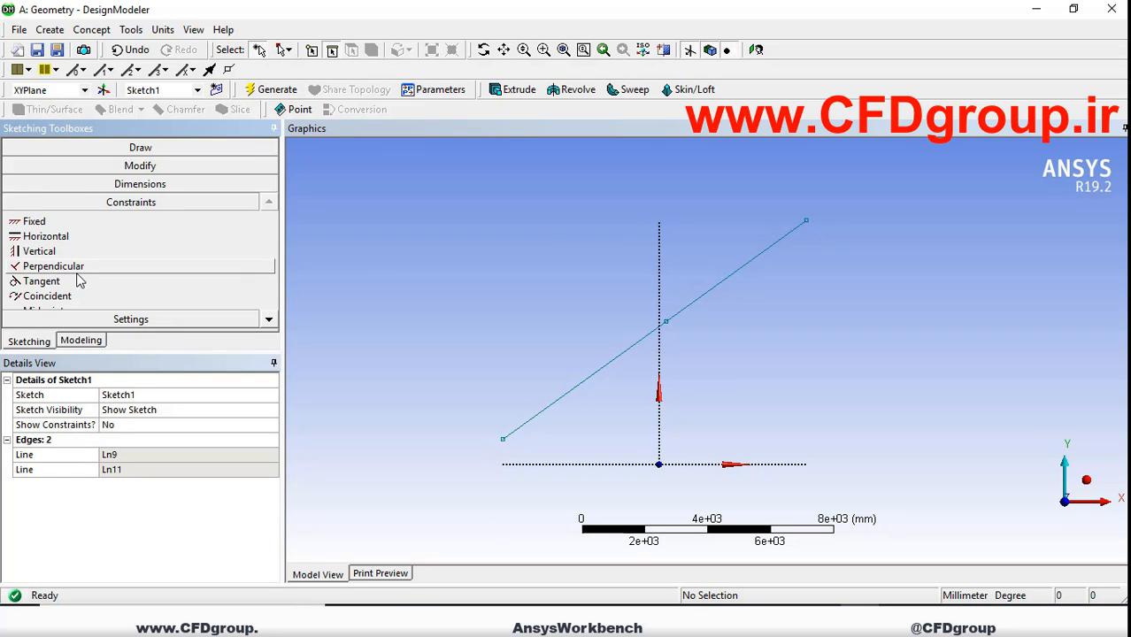
pyautogui.click(68, 295)
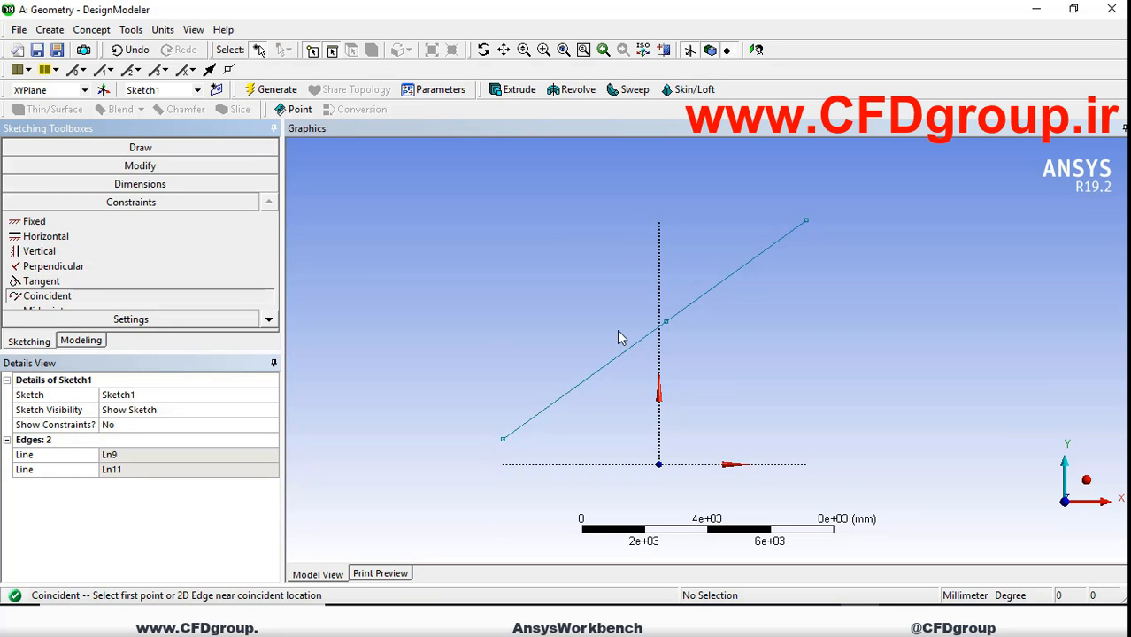
pyautogui.click(667, 322)
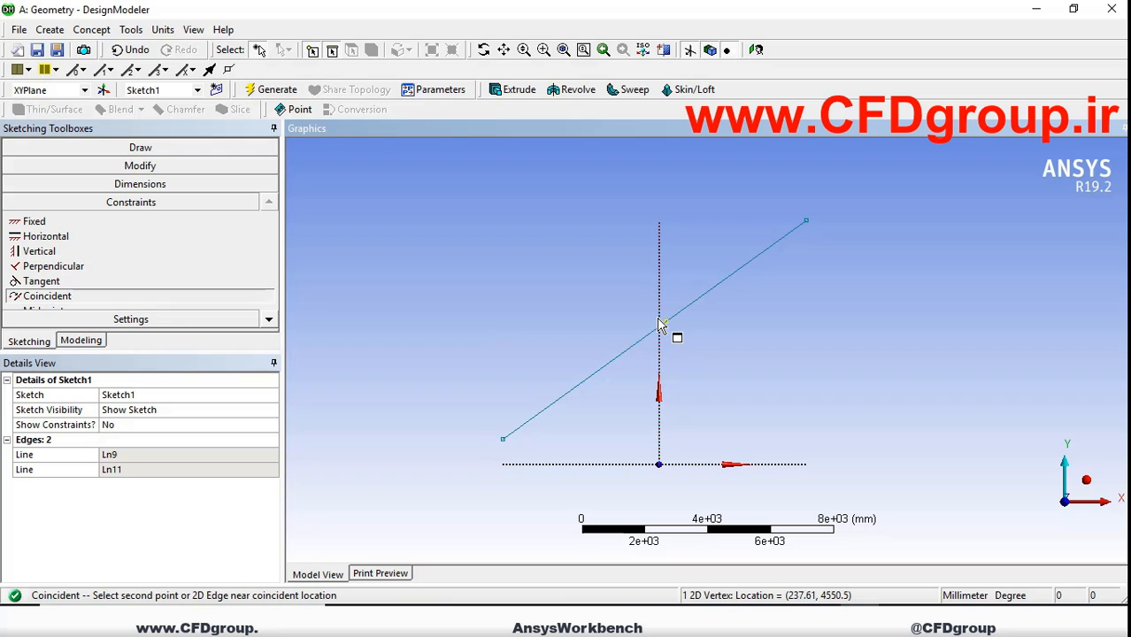
pyautogui.click(658, 359)
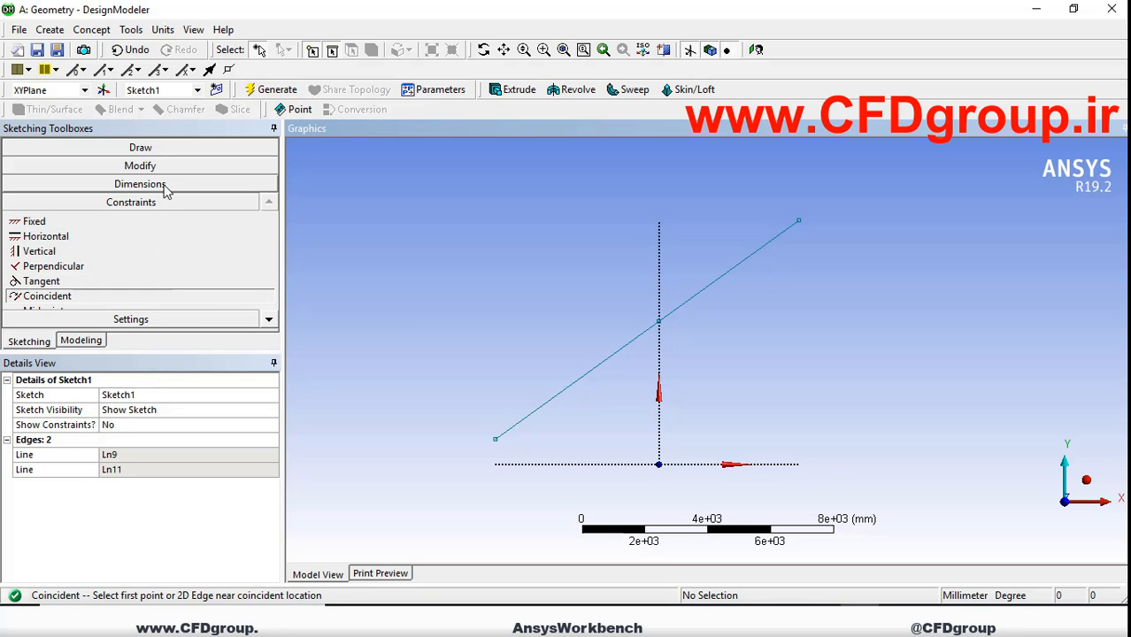
# Step: Add a General length dimension to the upper segment of the split line and set it to 40 mm
pyautogui.click(126, 188)
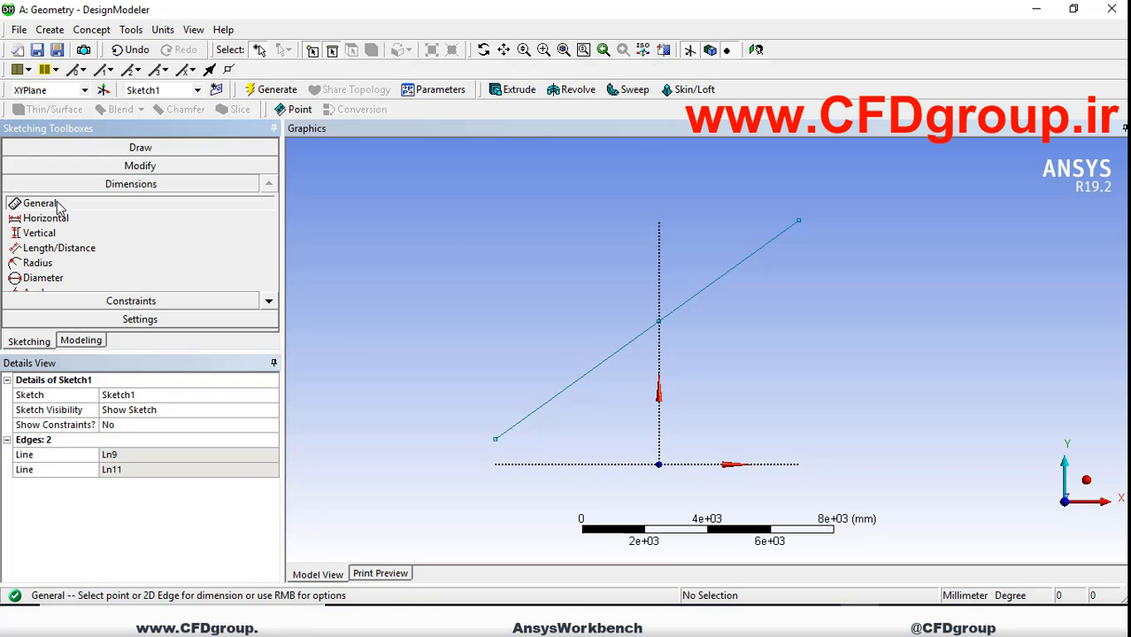
pyautogui.click(752, 253)
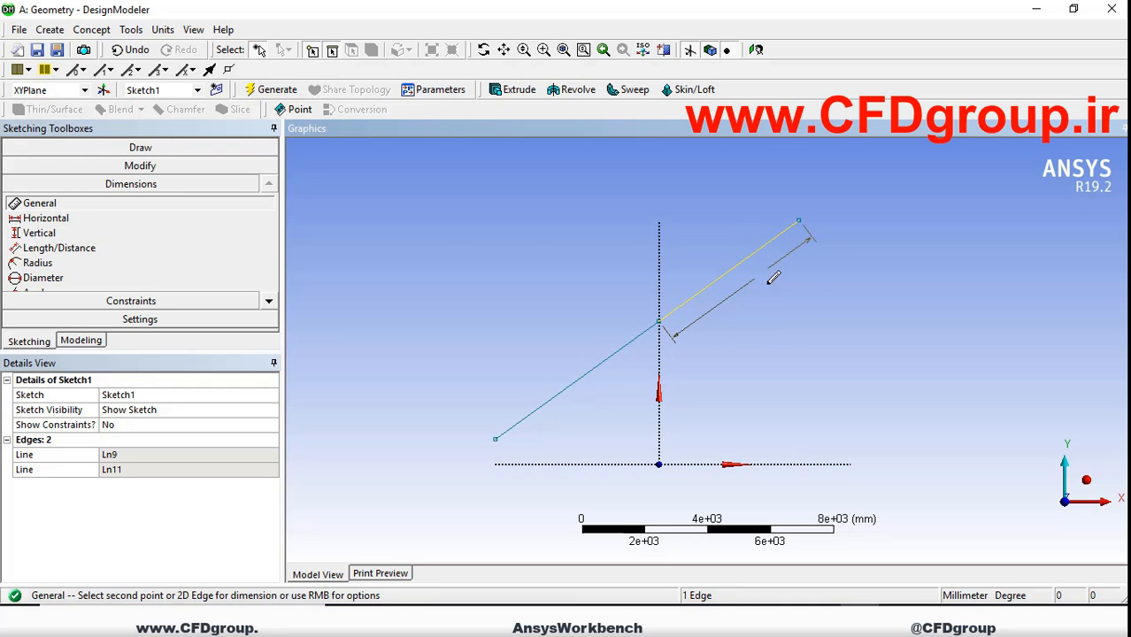
pyautogui.click(788, 339)
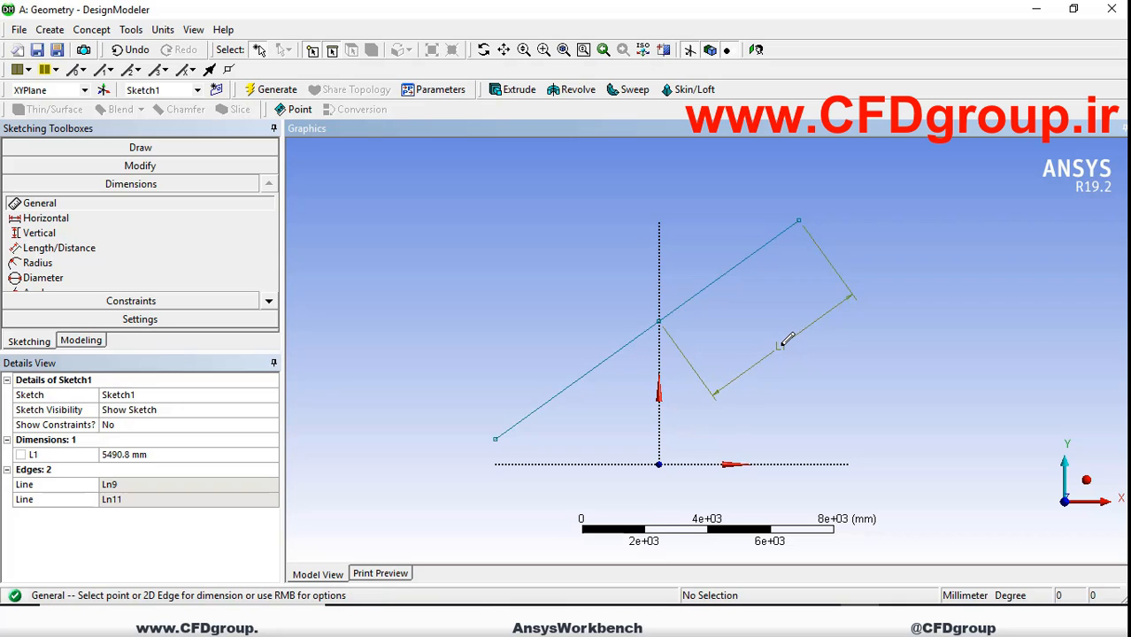
pyautogui.click(166, 456)
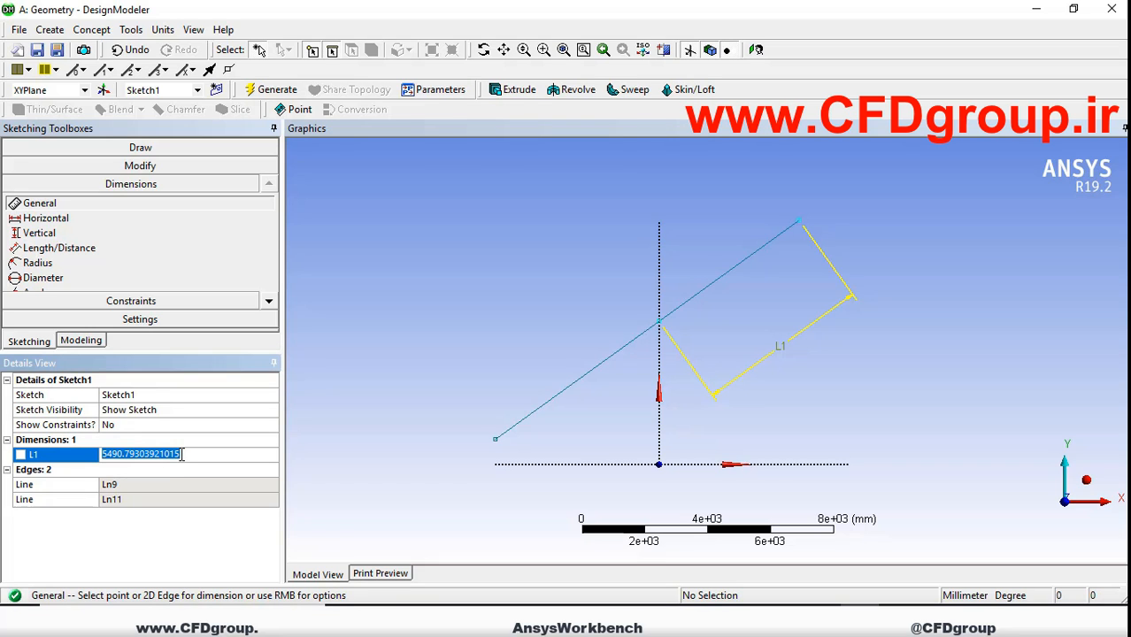
pyautogui.write('40')
pyautogui.press('Return')
# Step: Examine the shortened upper segment and its length dimension up close and in relation to the whole sketch
pyautogui.scroll(3, 620, 354)
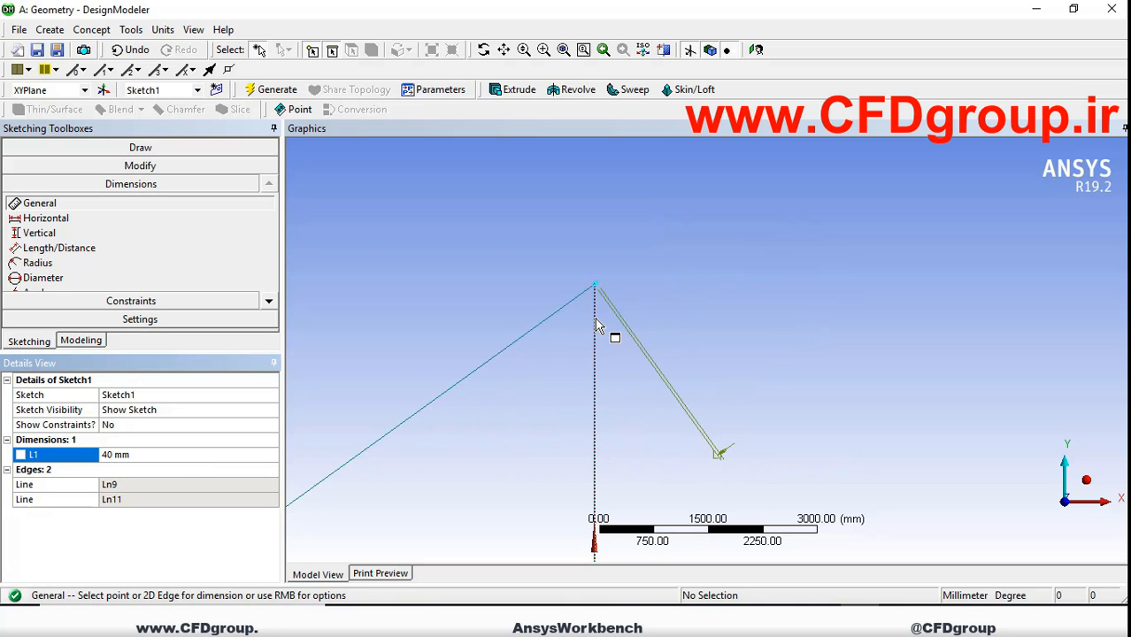
pyautogui.scroll(3, 697, 320)
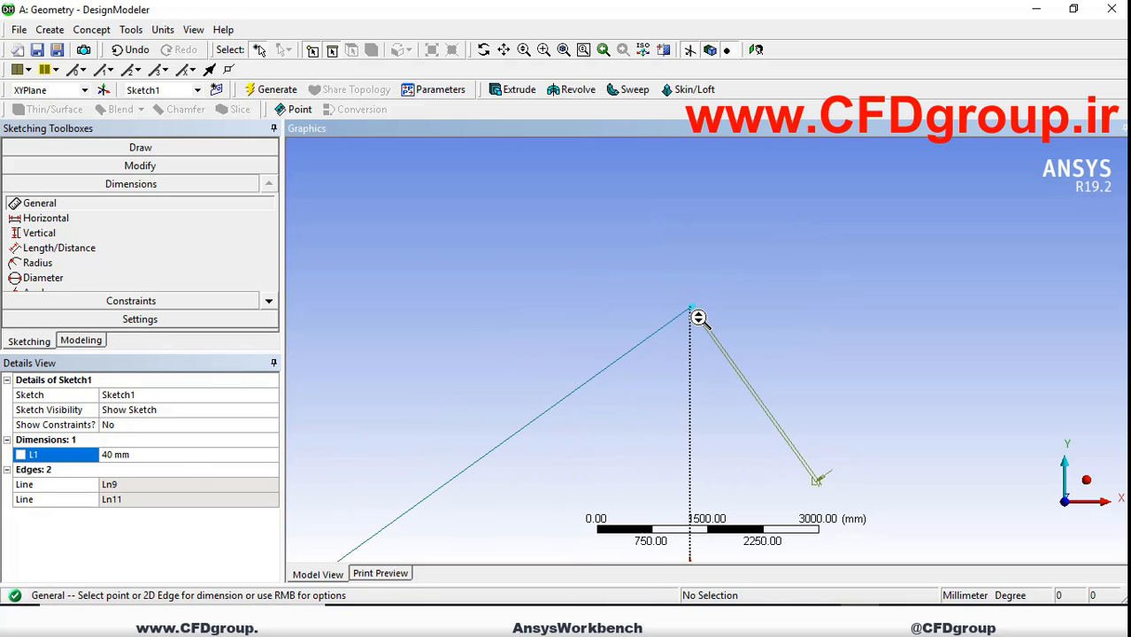
pyautogui.scroll(4, 703, 320)
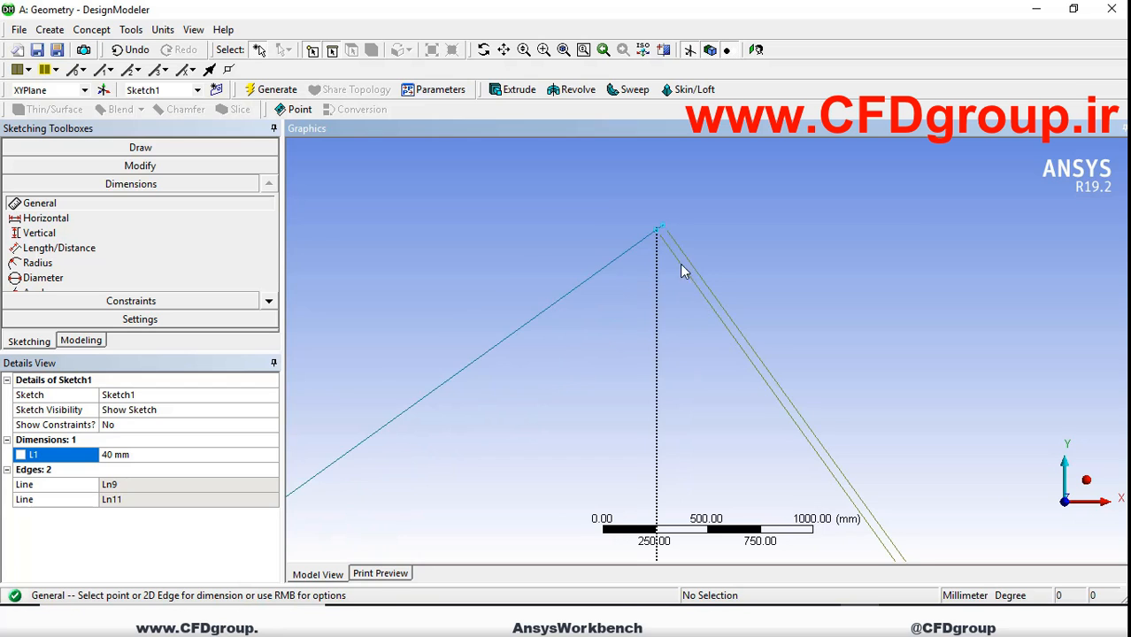
pyautogui.keyDown('ctrl'); pyautogui.moveTo(648, 217); pyautogui.dragTo(712, 401, button='middle'); pyautogui.keyUp('ctrl')
pyautogui.scroll(2, 713, 402)
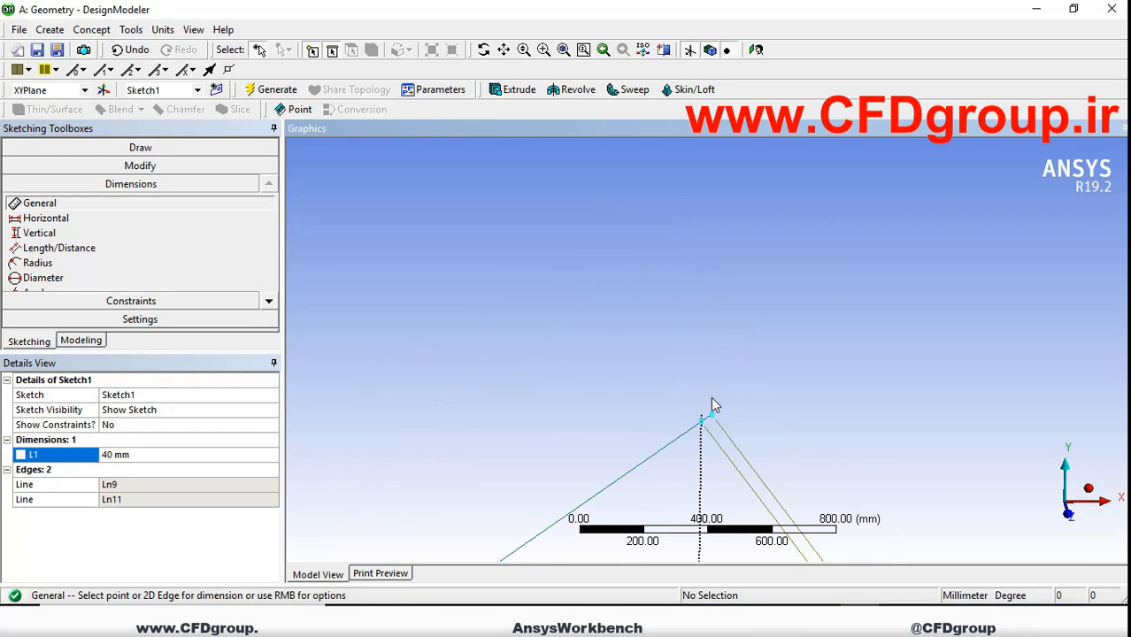
pyautogui.keyDown('ctrl'); pyautogui.moveTo(723, 481); pyautogui.dragTo(709, 314, button='middle'); pyautogui.keyUp('ctrl')
pyautogui.scroll(3, 709, 314)
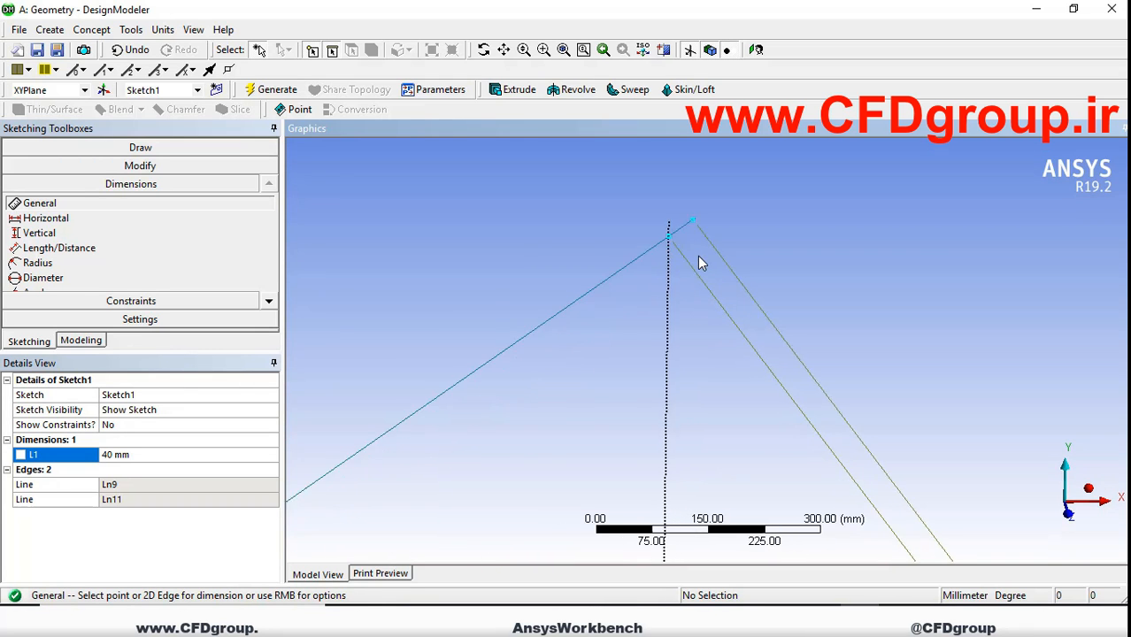
pyautogui.scroll(-1, 675, 246)
pyautogui.scroll(-1, 692, 290)
pyautogui.scroll(-3, 701, 345)
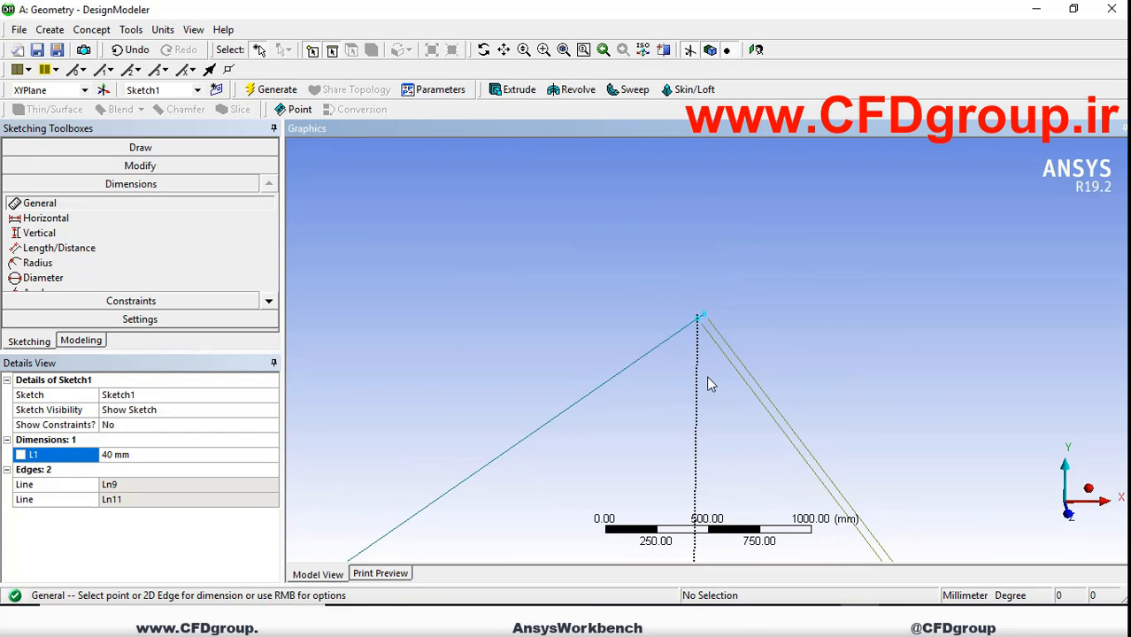
pyautogui.keyDown('ctrl'); pyautogui.moveTo(708, 395); pyautogui.dragTo(697, 240, button='middle'); pyautogui.keyUp('ctrl')
pyautogui.scroll(-6, 700, 304)
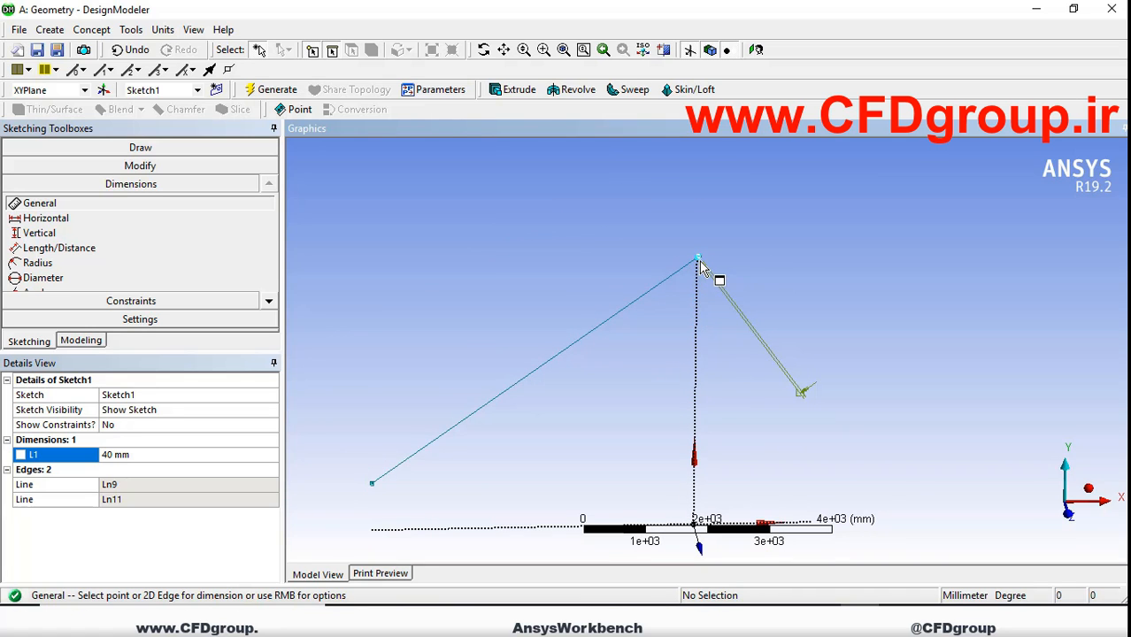
# Step: Dimension the vertical distance from the split point to the X axis and set it to 25 mm
pyautogui.scroll(2, 703, 271)
pyautogui.scroll(1, 702, 227)
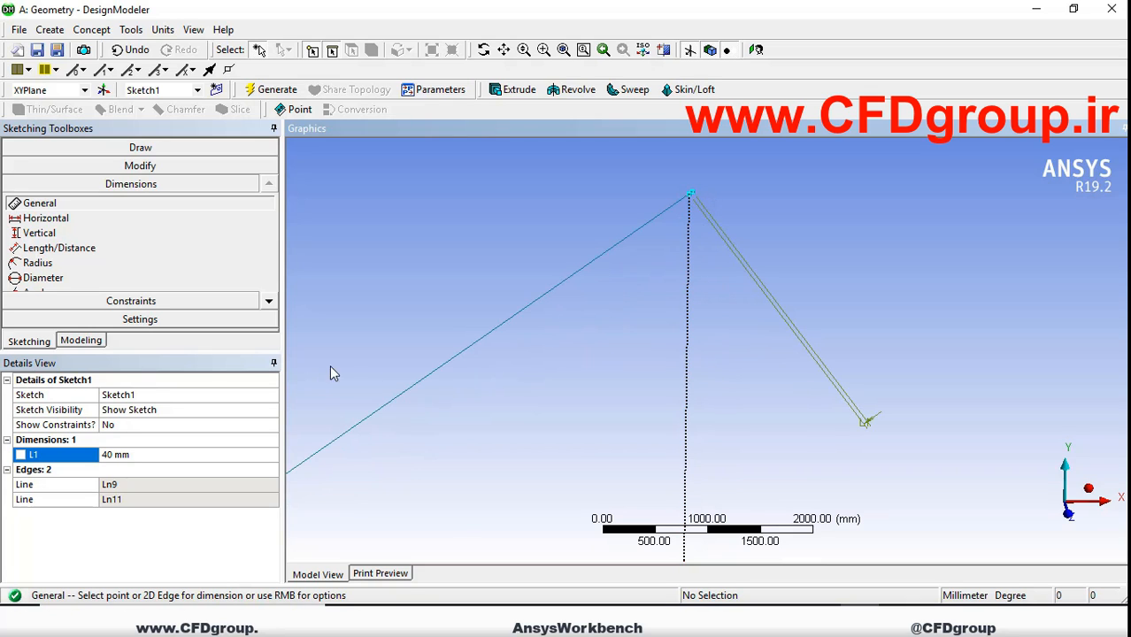
pyautogui.click(67, 202)
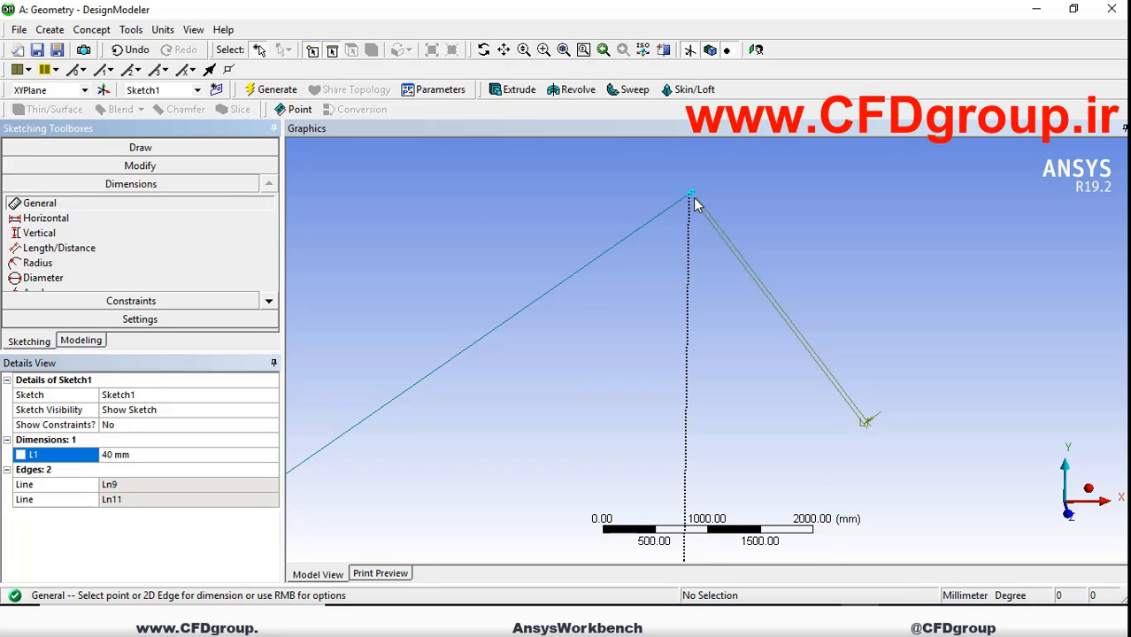
pyautogui.click(689, 196)
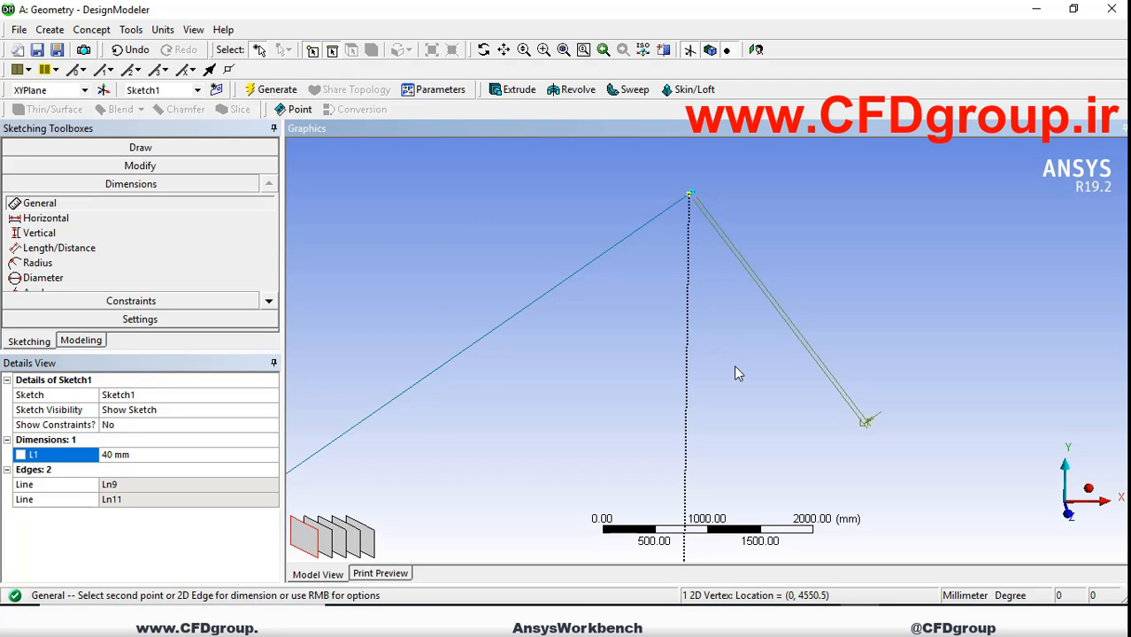
pyautogui.scroll(-2, 752, 402)
pyautogui.scroll(-1, 757, 417)
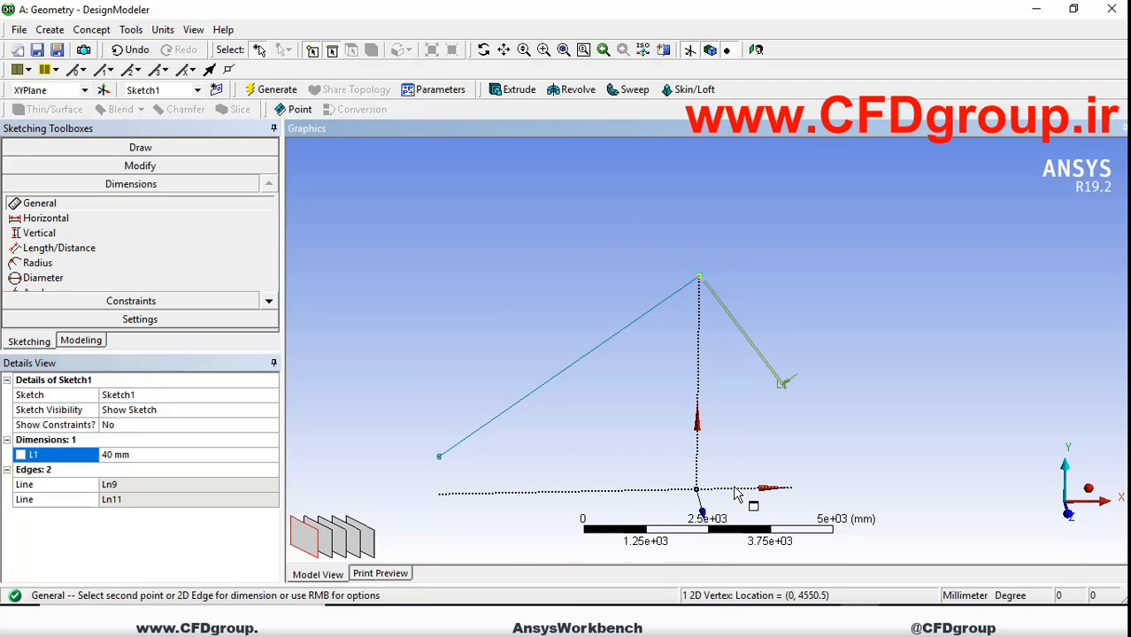
pyautogui.click(739, 487)
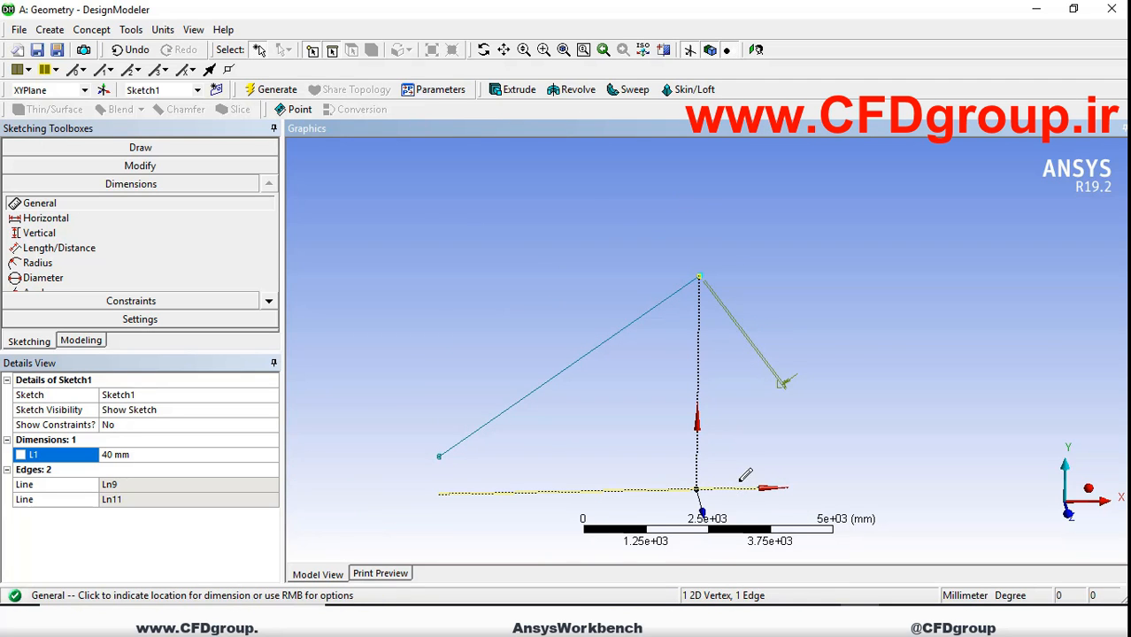
pyautogui.click(884, 387)
pyautogui.click(190, 470)
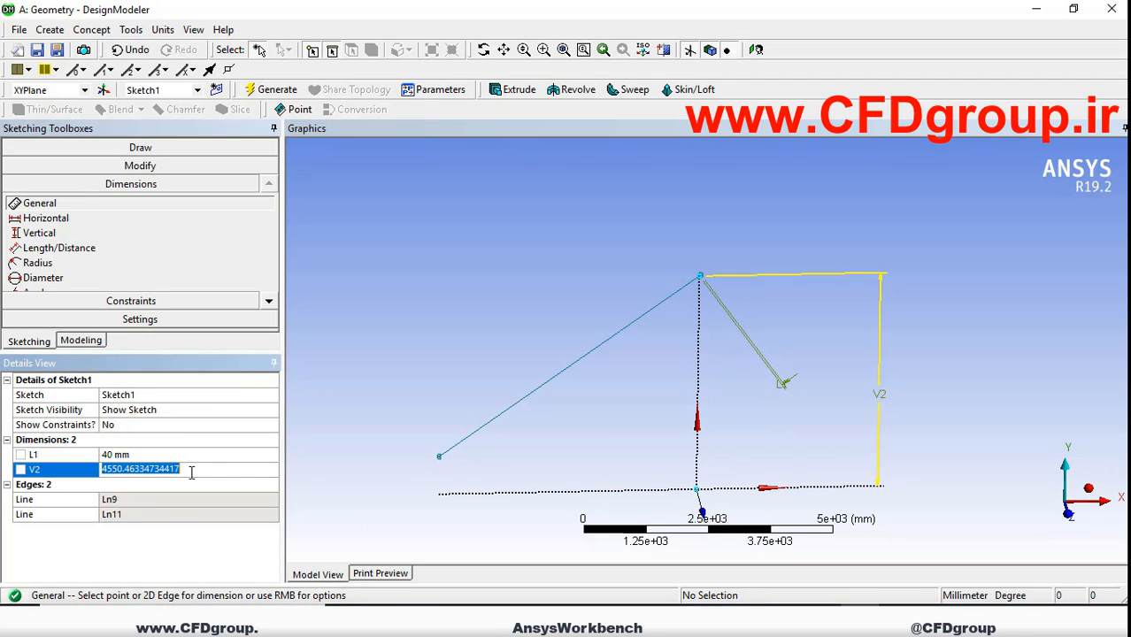
pyautogui.write('25')
pyautogui.press('Return')
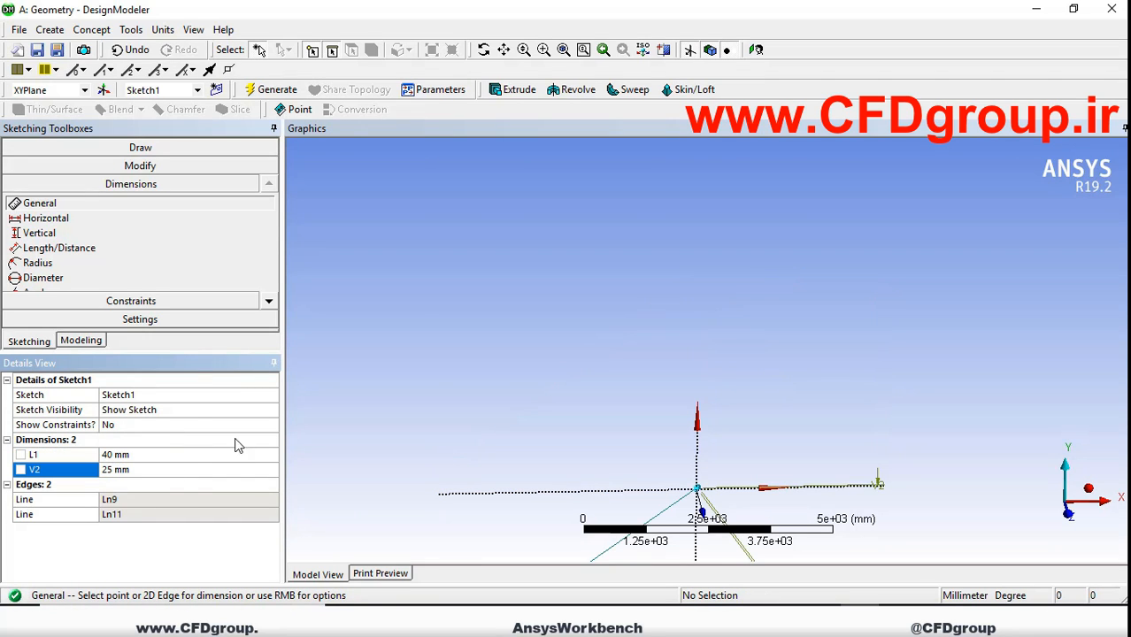
# Step: Examine the repositioned split point and short segment around the origin, facing the sketch plane
pyautogui.click(1067, 513)
pyautogui.keyDown('ctrl'); pyautogui.moveTo(739, 449); pyautogui.dragTo(748, 302, button='middle'); pyautogui.keyUp('ctrl')
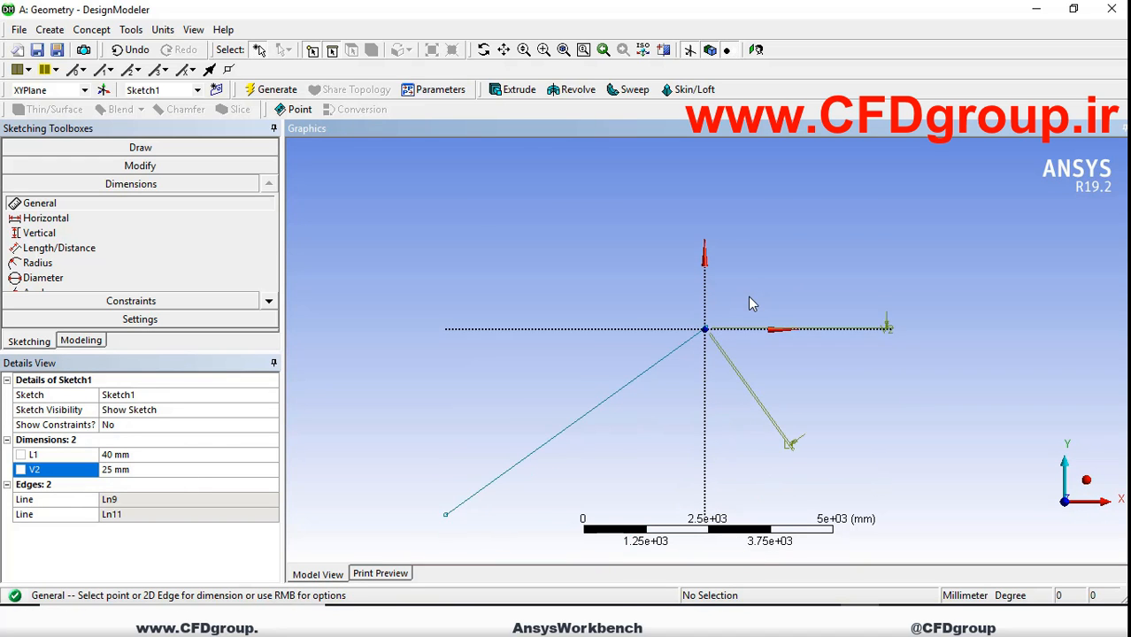
pyautogui.scroll(3, 748, 302)
pyautogui.scroll(4, 750, 307)
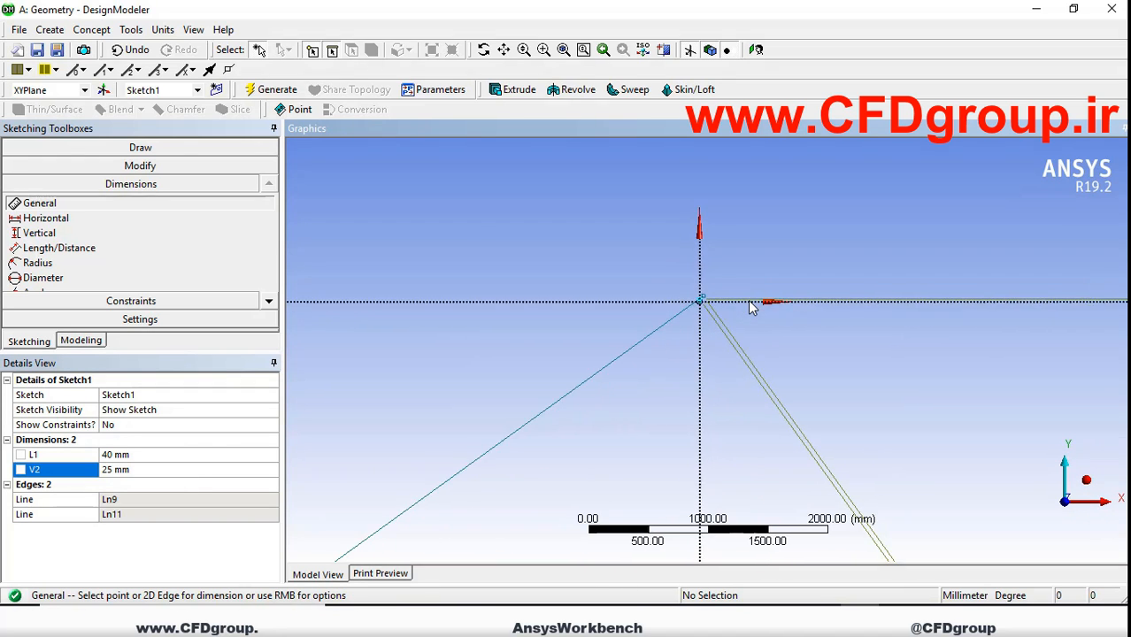
pyautogui.scroll(2, 747, 290)
pyautogui.keyDown('ctrl'); pyautogui.moveTo(726, 279); pyautogui.dragTo(738, 380, button='middle'); pyautogui.keyUp('ctrl')
pyautogui.scroll(3, 739, 382)
pyautogui.scroll(4, 731, 341)
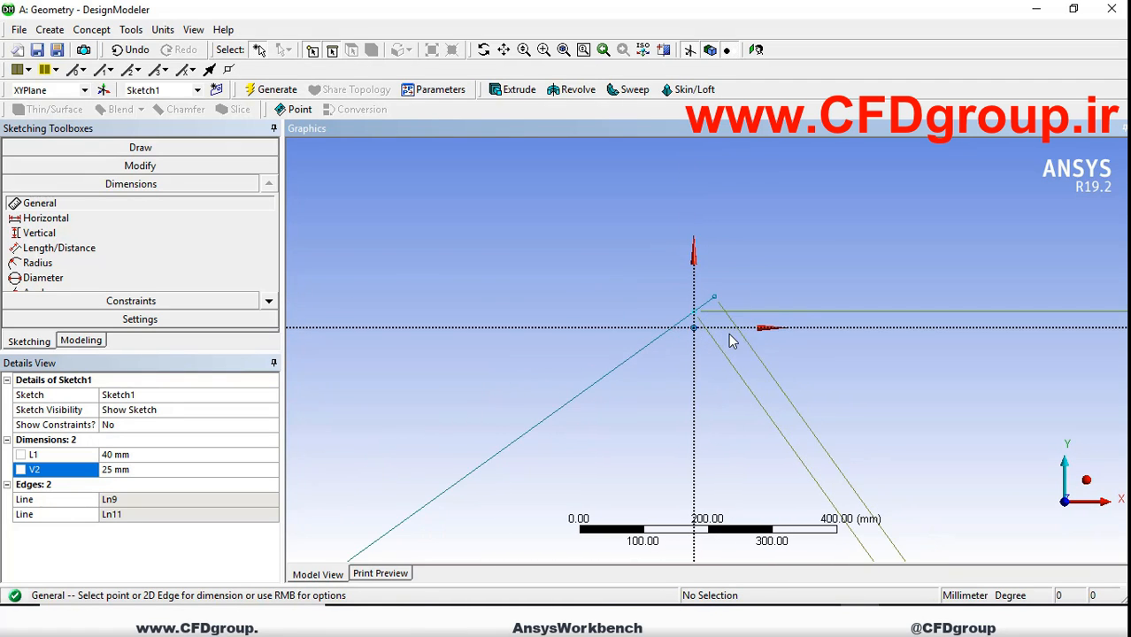
pyautogui.keyDown('ctrl'); pyautogui.moveTo(714, 303); pyautogui.dragTo(721, 369, button='middle'); pyautogui.keyUp('ctrl')
pyautogui.scroll(3, 721, 369)
pyautogui.scroll(1, 707, 336)
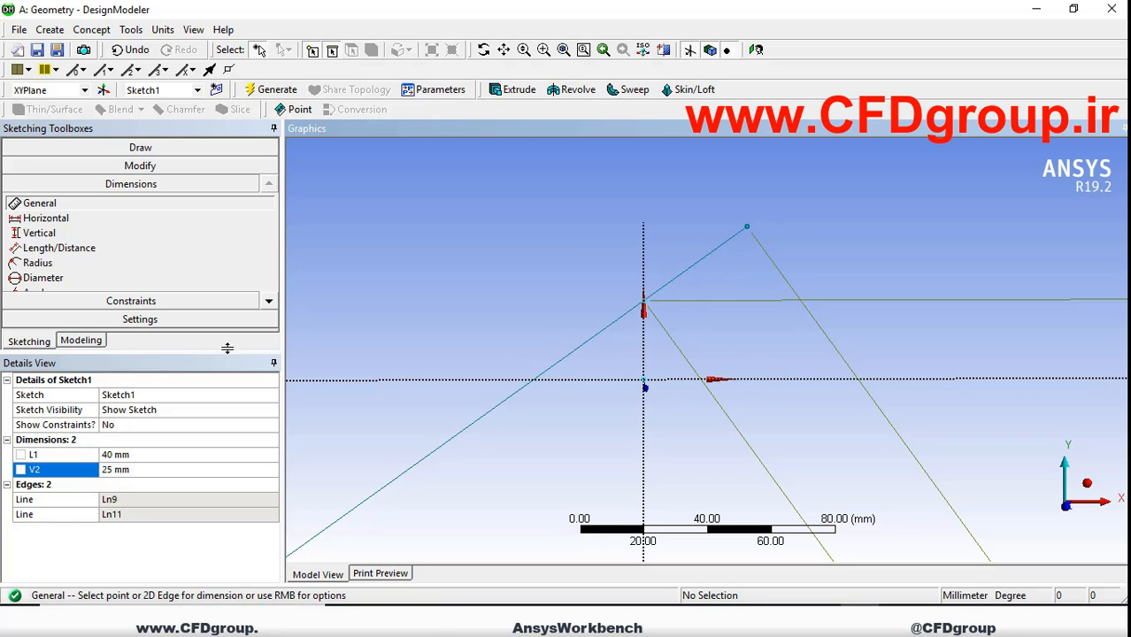
pyautogui.click(686, 273)
pyautogui.click(701, 369)
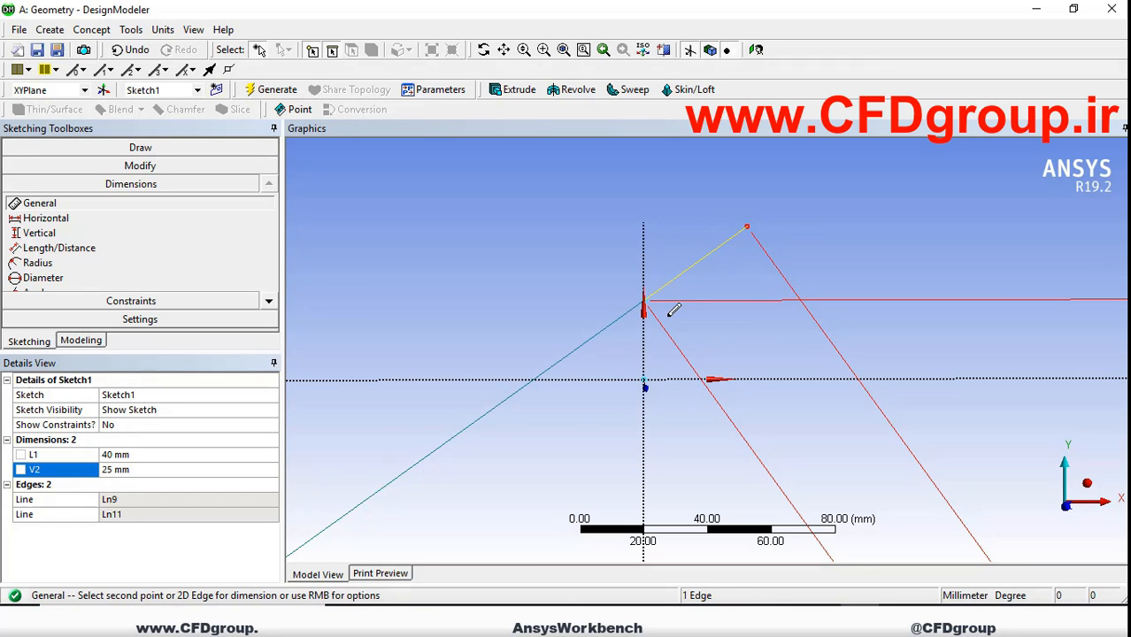
pyautogui.click(723, 378)
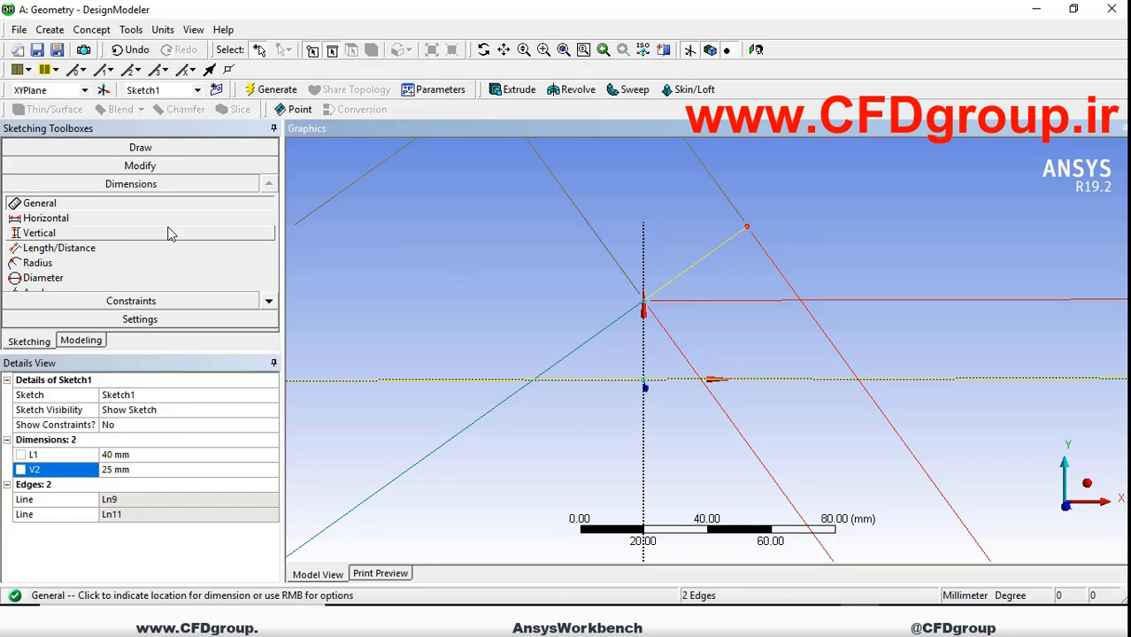
pyautogui.press('Escape')
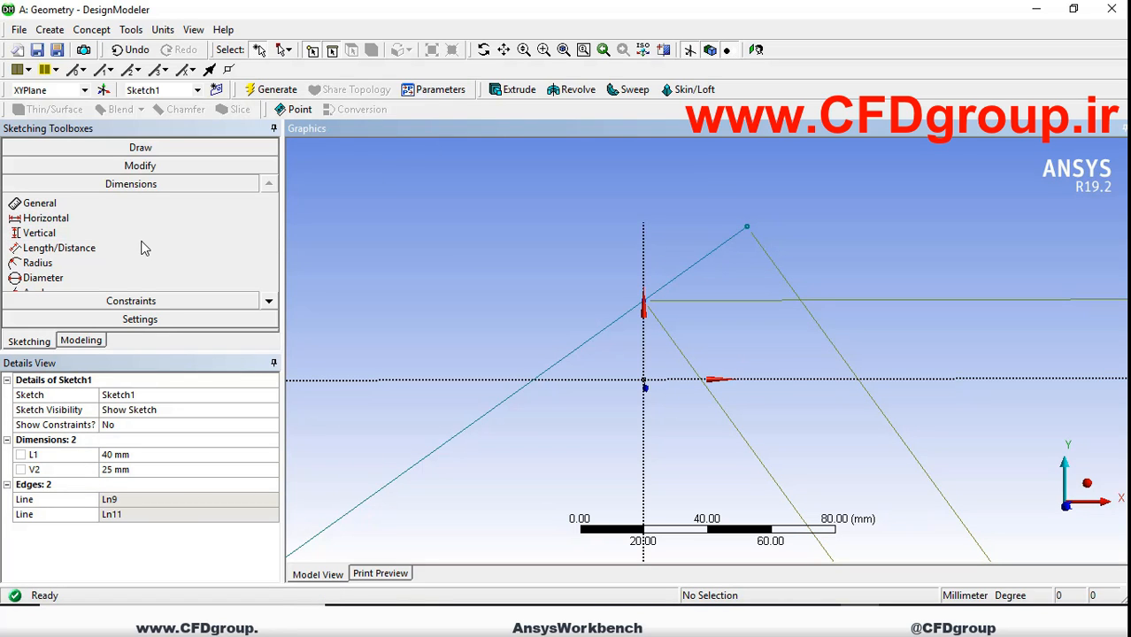
# Step: Add an Angle dimension between the short upper segment and the X axis and set it to 340°
pyautogui.click(268, 300)
pyautogui.click(268, 300)
pyautogui.click(74, 263)
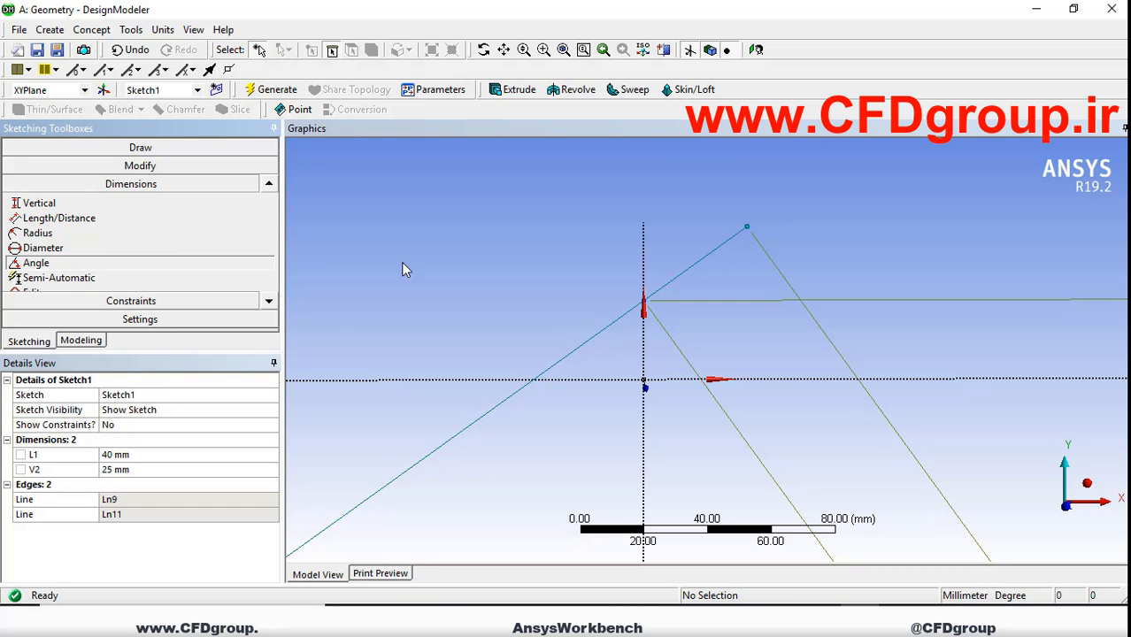
pyautogui.click(700, 262)
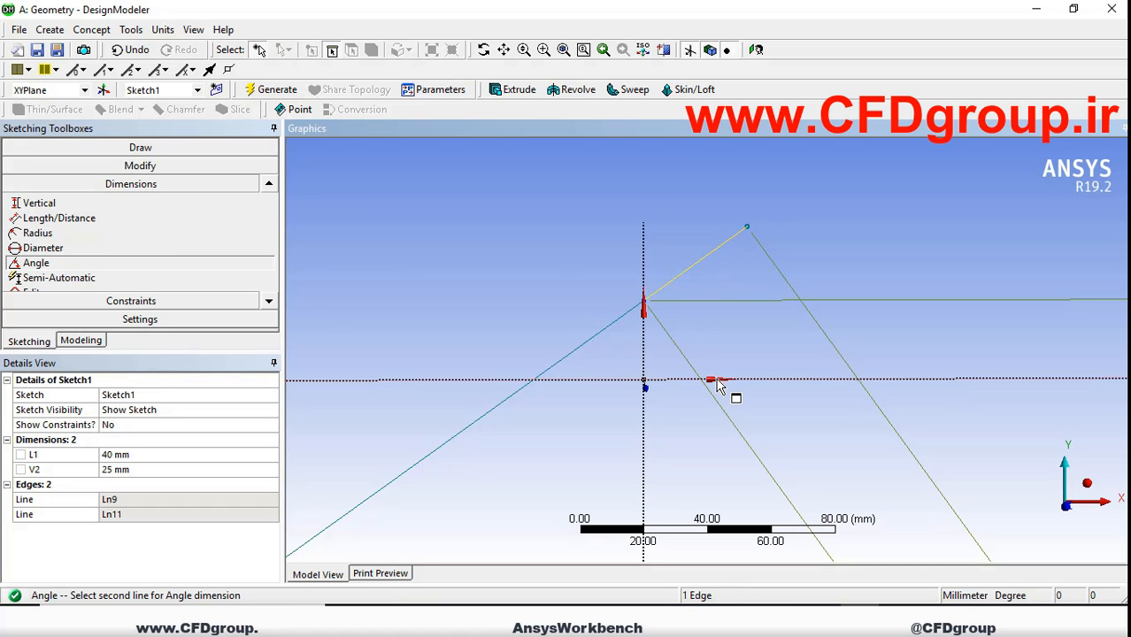
pyautogui.click(733, 380)
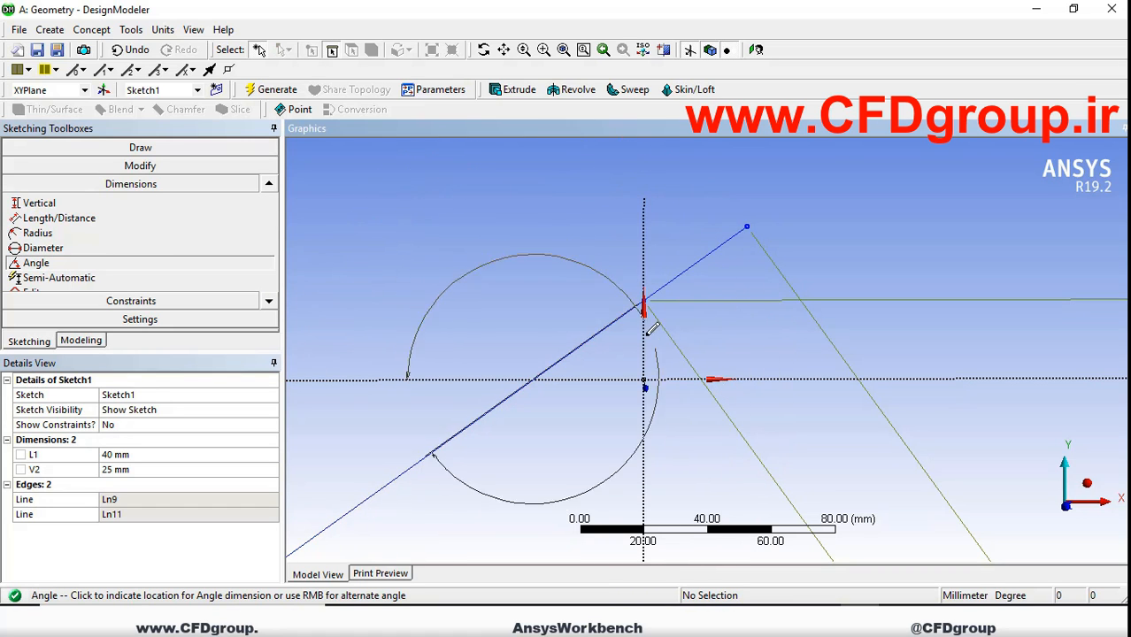
pyautogui.click(596, 314)
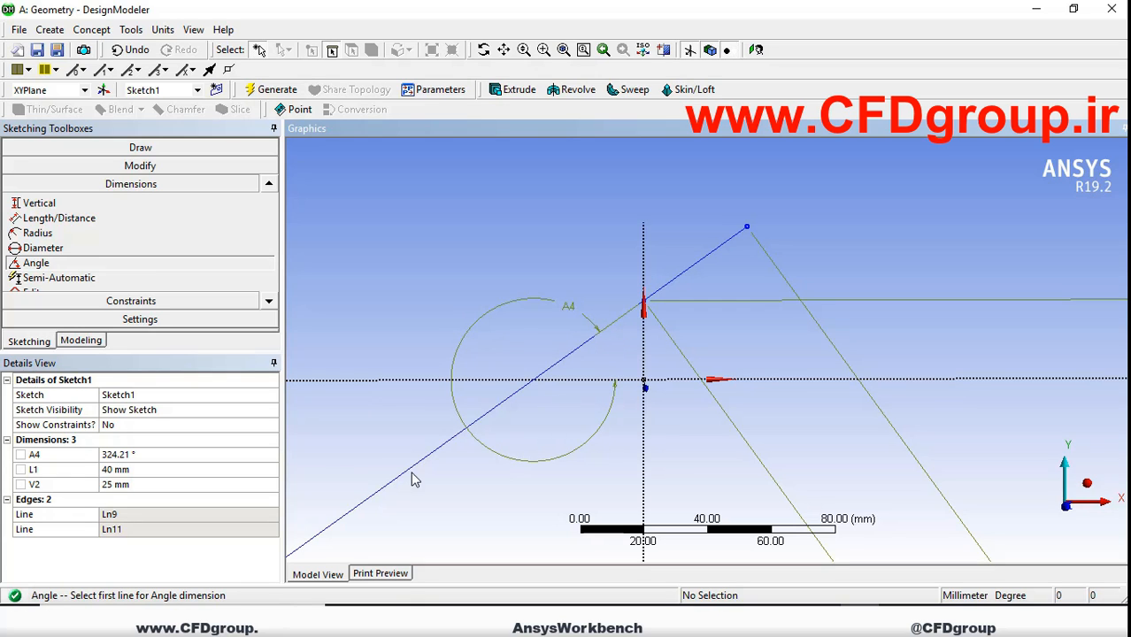
pyautogui.click(180, 454)
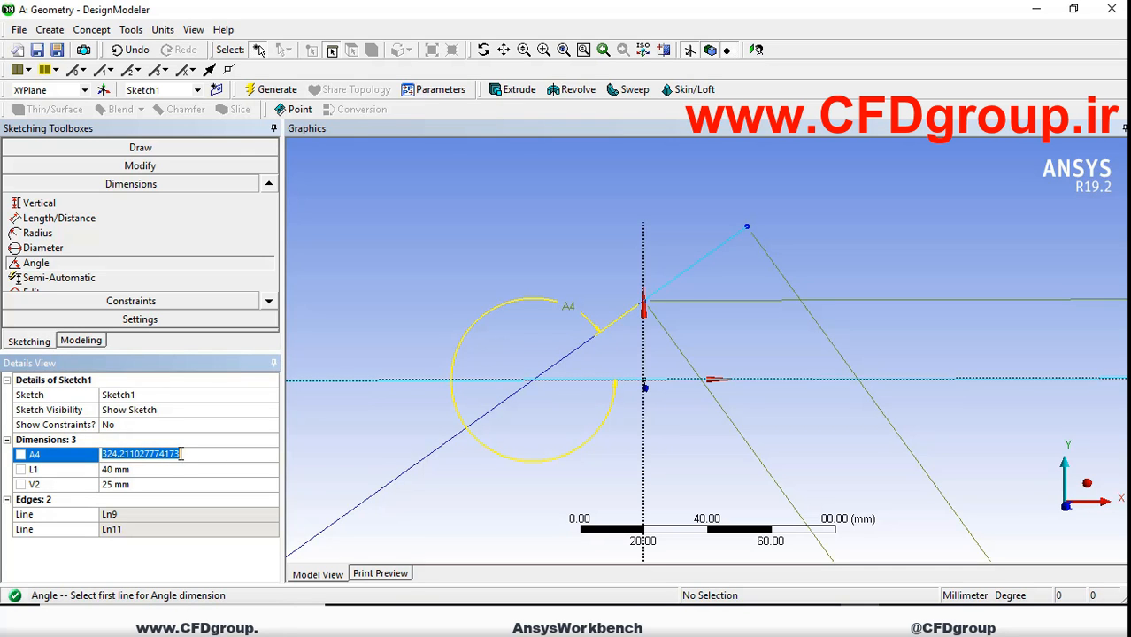
pyautogui.write('340')
pyautogui.press('Return')
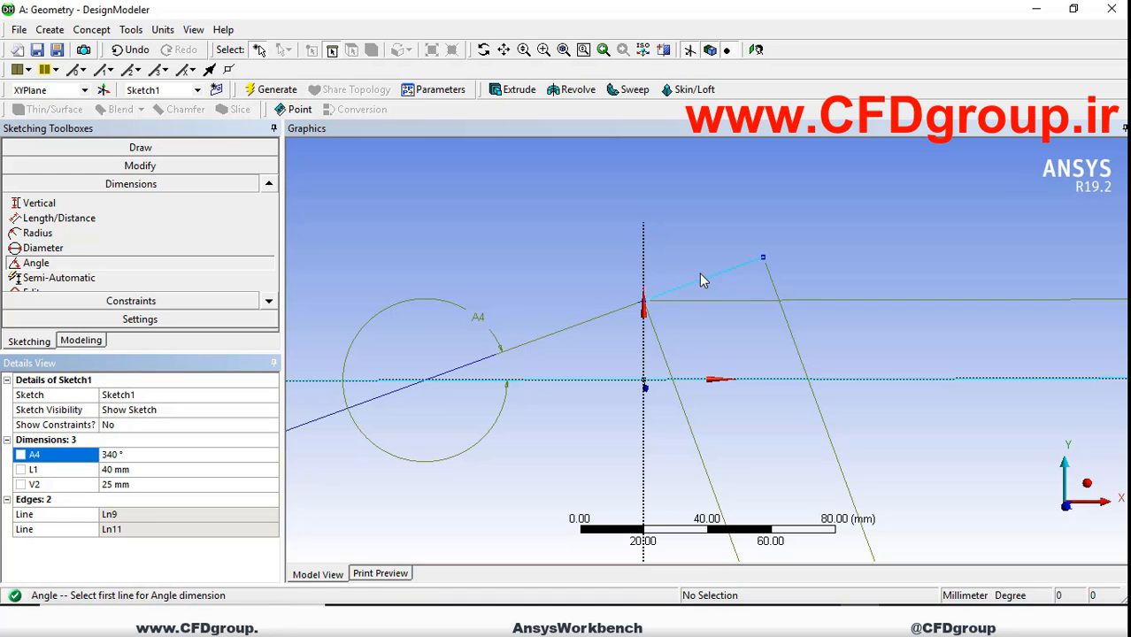
pyautogui.press('Escape')
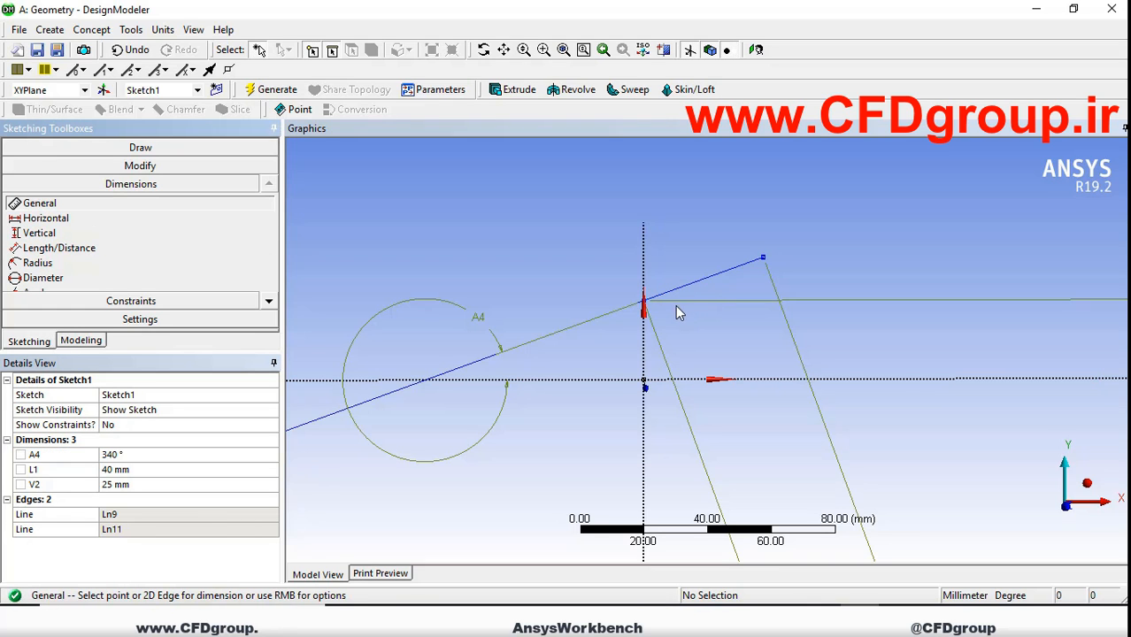
# Step: Apply an Equal Length constraint between the upper and lower segments of the split line
pyautogui.click(142, 302)
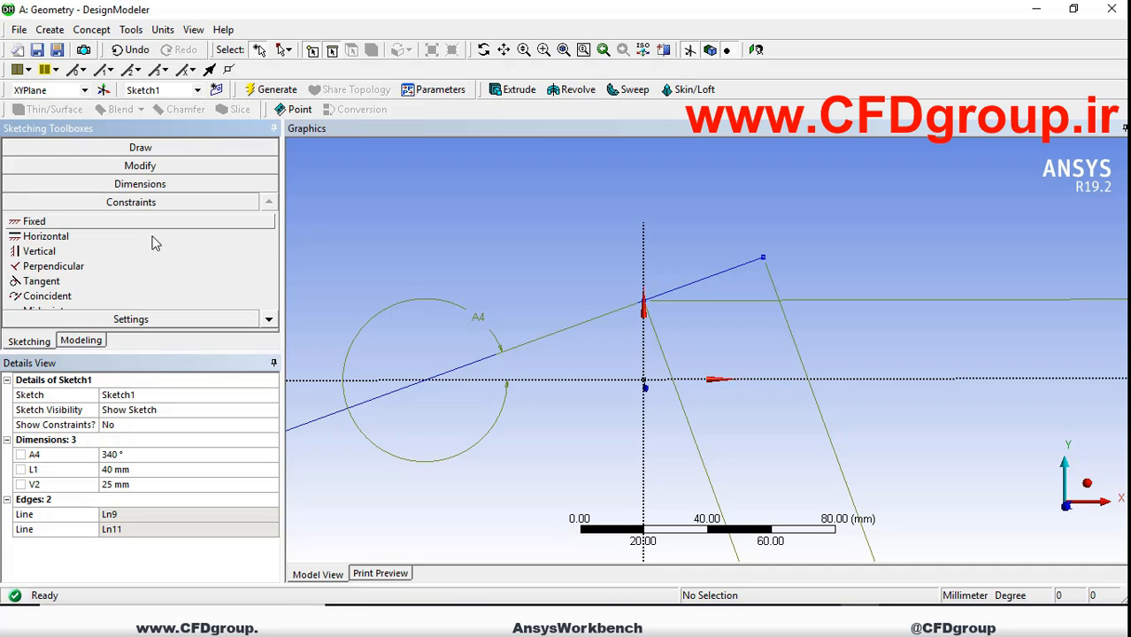
pyautogui.click(268, 321)
pyautogui.click(268, 321)
pyautogui.click(268, 321)
pyautogui.click(268, 321)
pyautogui.click(268, 321)
pyautogui.click(268, 322)
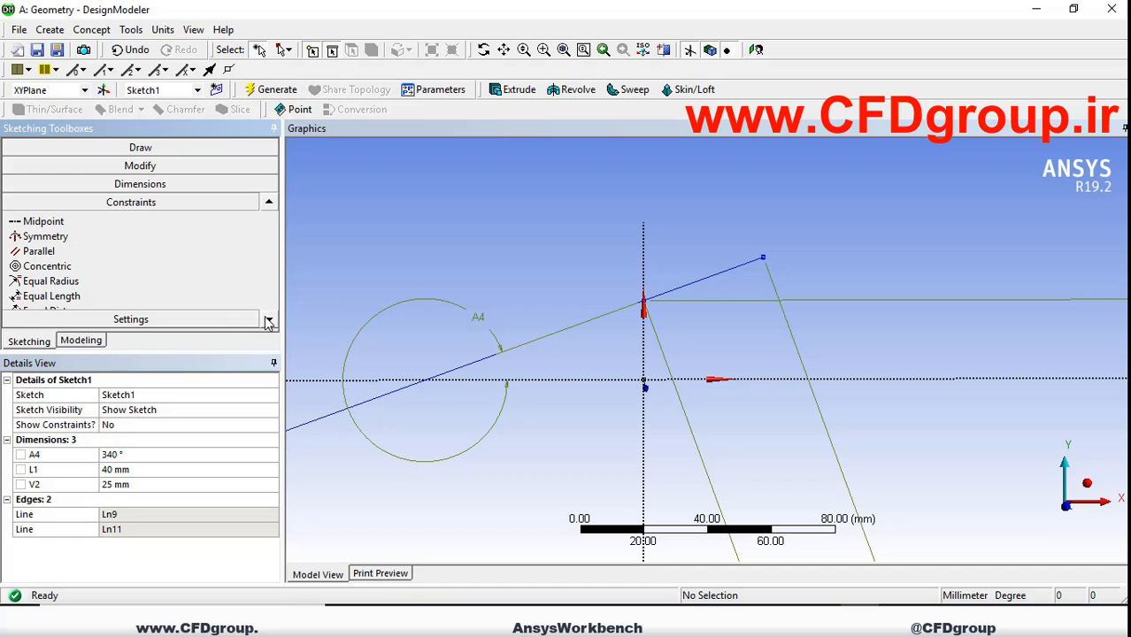
pyautogui.click(52, 298)
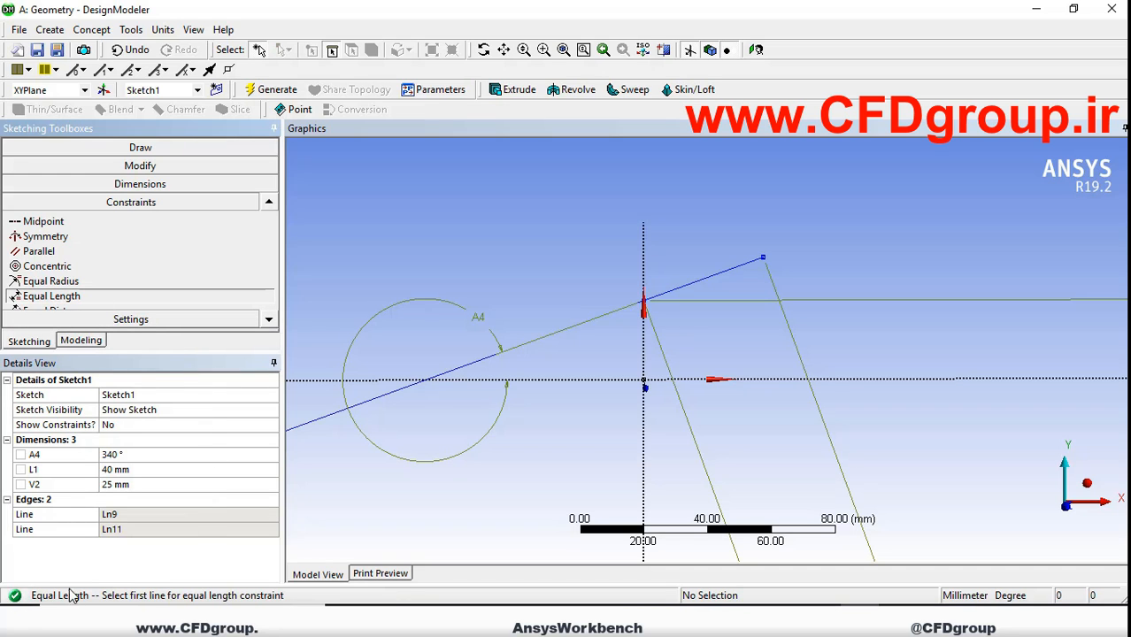
pyautogui.click(720, 280)
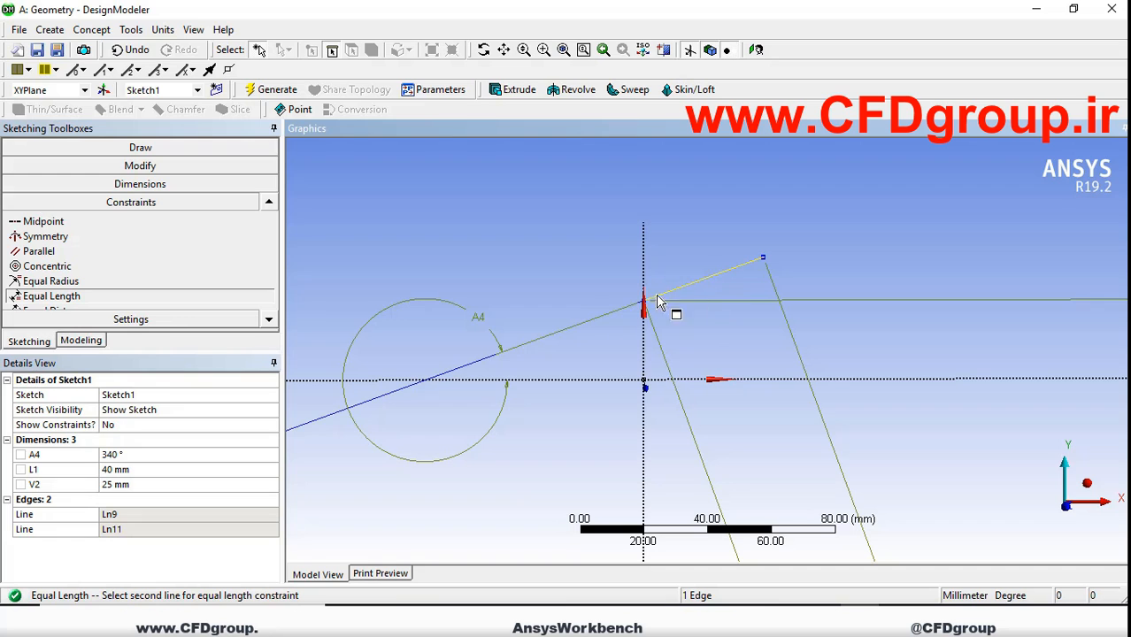
pyautogui.click(591, 331)
pyautogui.scroll(1, 608, 335)
pyautogui.scroll(1, 607, 334)
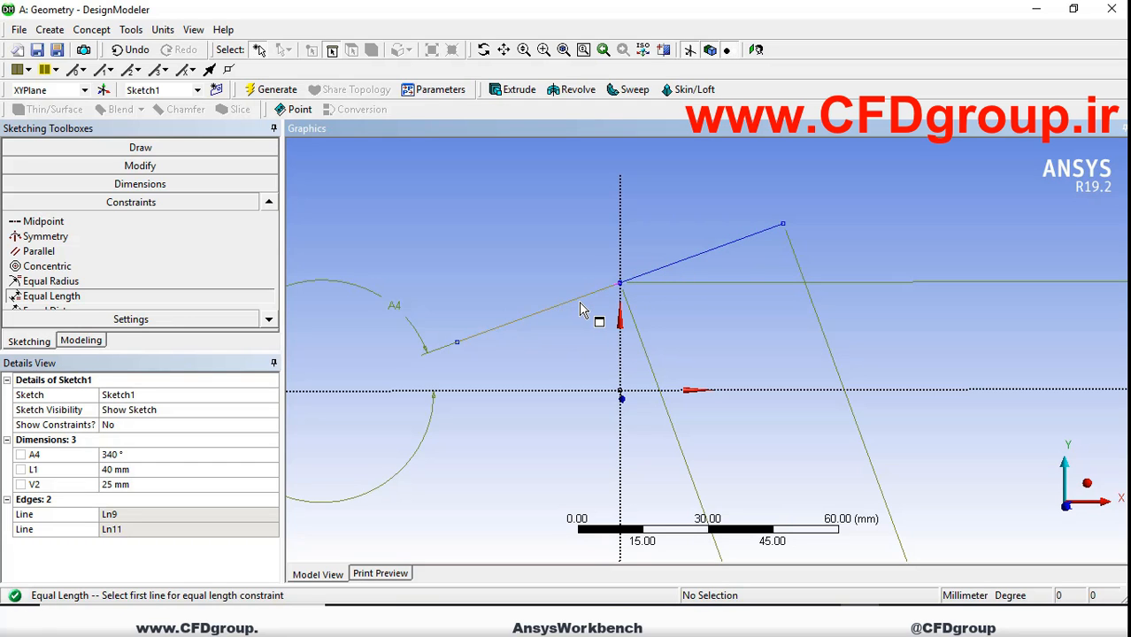
pyautogui.press('Escape')
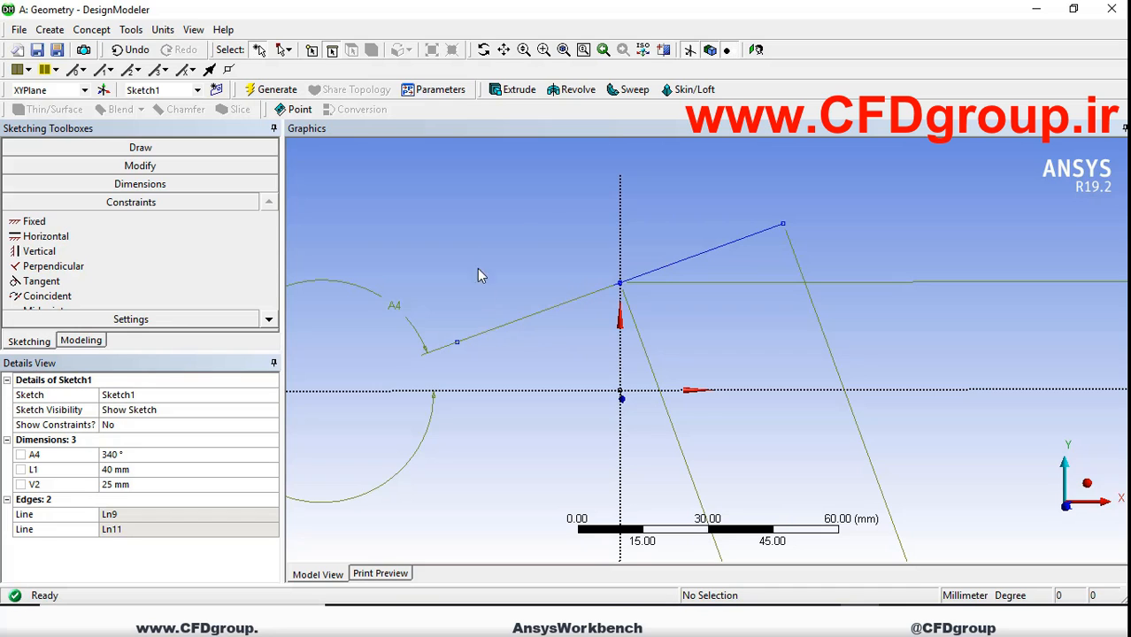
# Step: Animate the angle dimension and the vertical distance dimension with 3 cycles to preview how the sketch responds
pyautogui.click(230, 186)
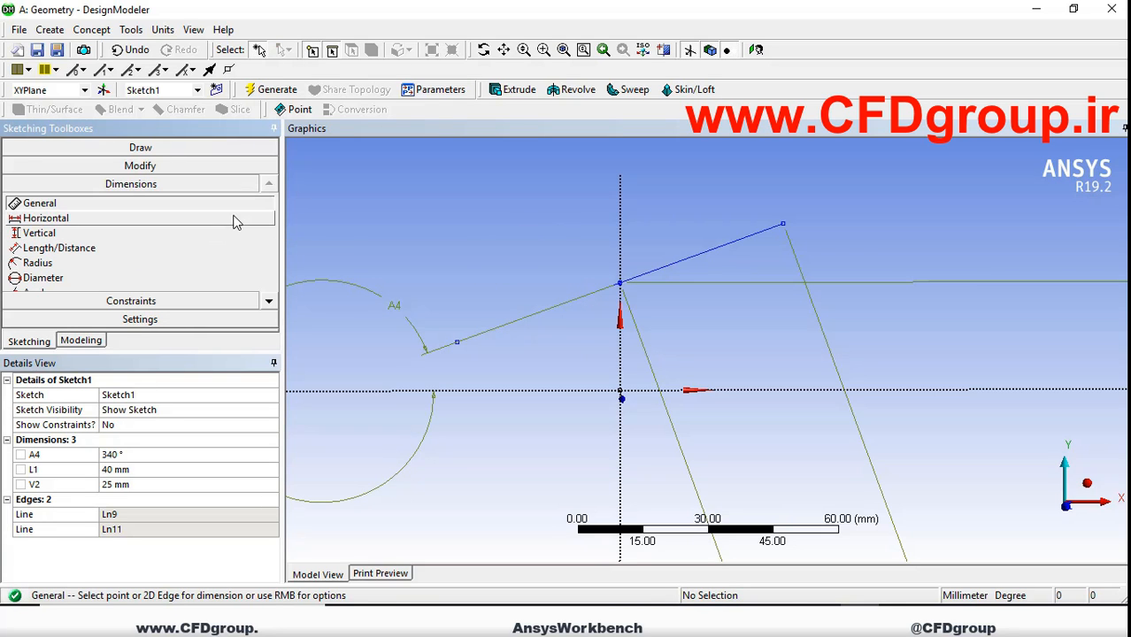
pyautogui.click(269, 302)
pyautogui.click(269, 302)
pyautogui.click(269, 301)
pyautogui.click(269, 301)
pyautogui.click(269, 302)
pyautogui.click(269, 302)
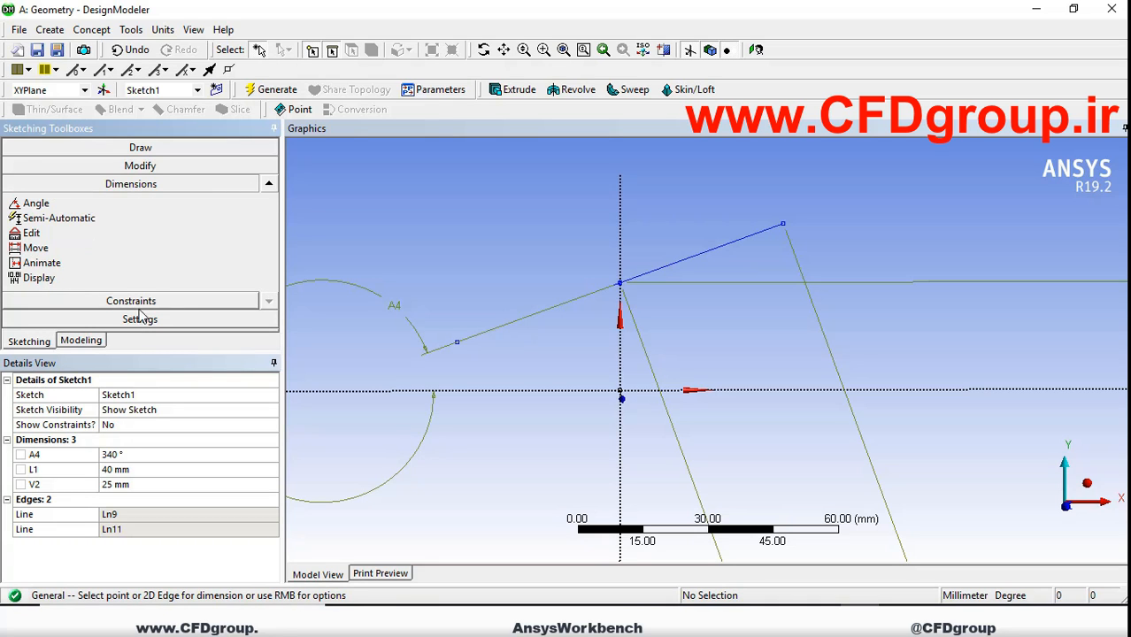
pyautogui.click(31, 264)
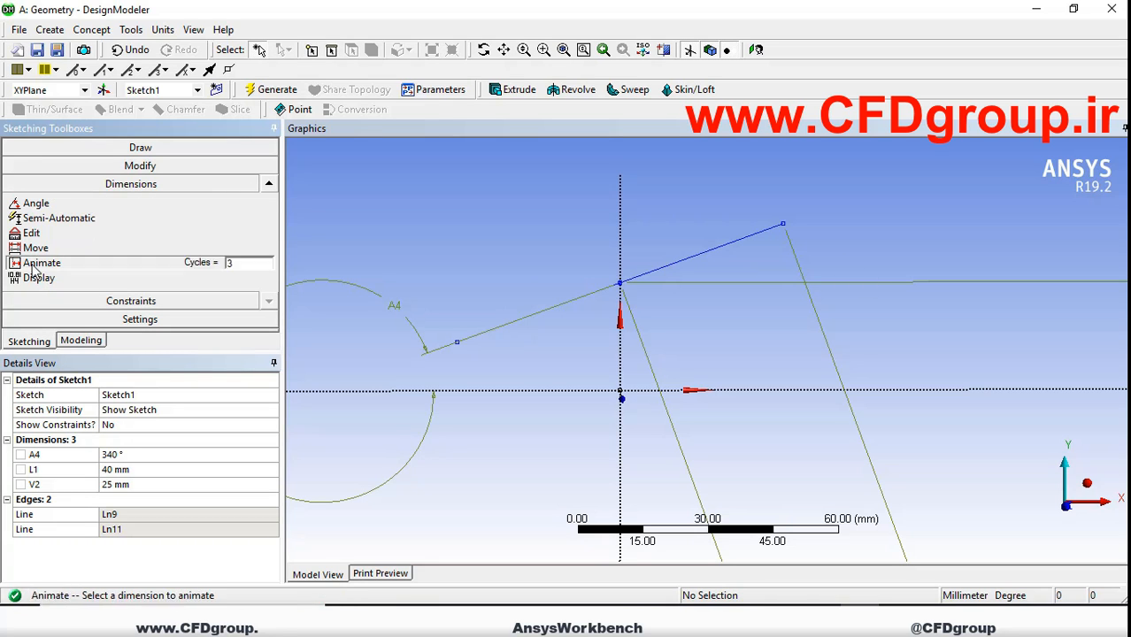
pyautogui.click(250, 263)
pyautogui.click(400, 324)
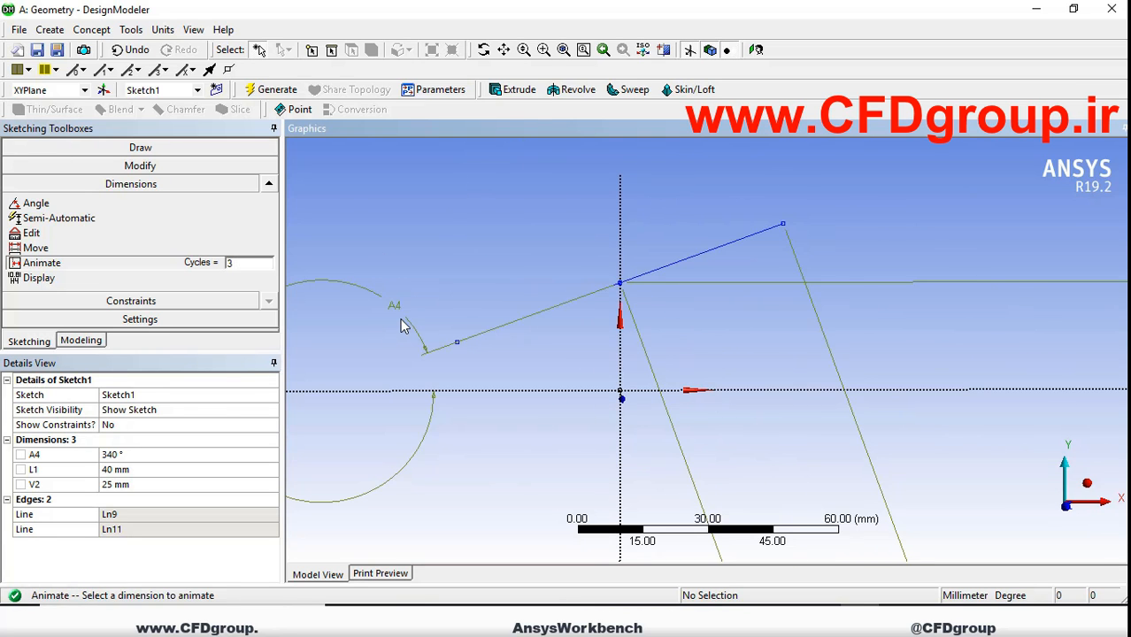
pyautogui.click(400, 325)
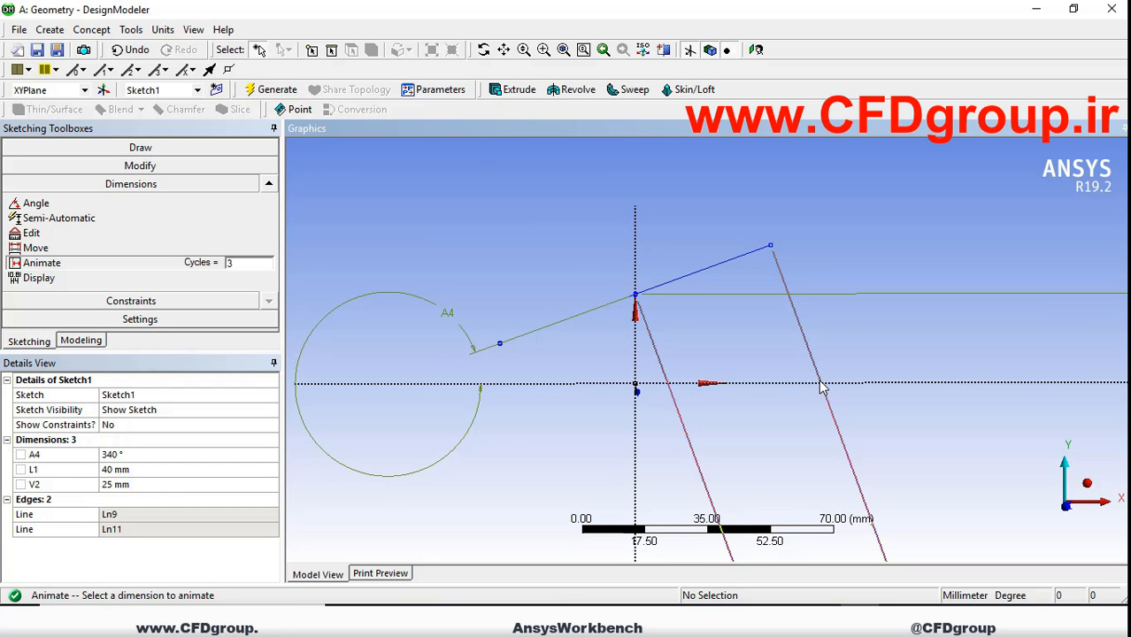
pyautogui.click(865, 295)
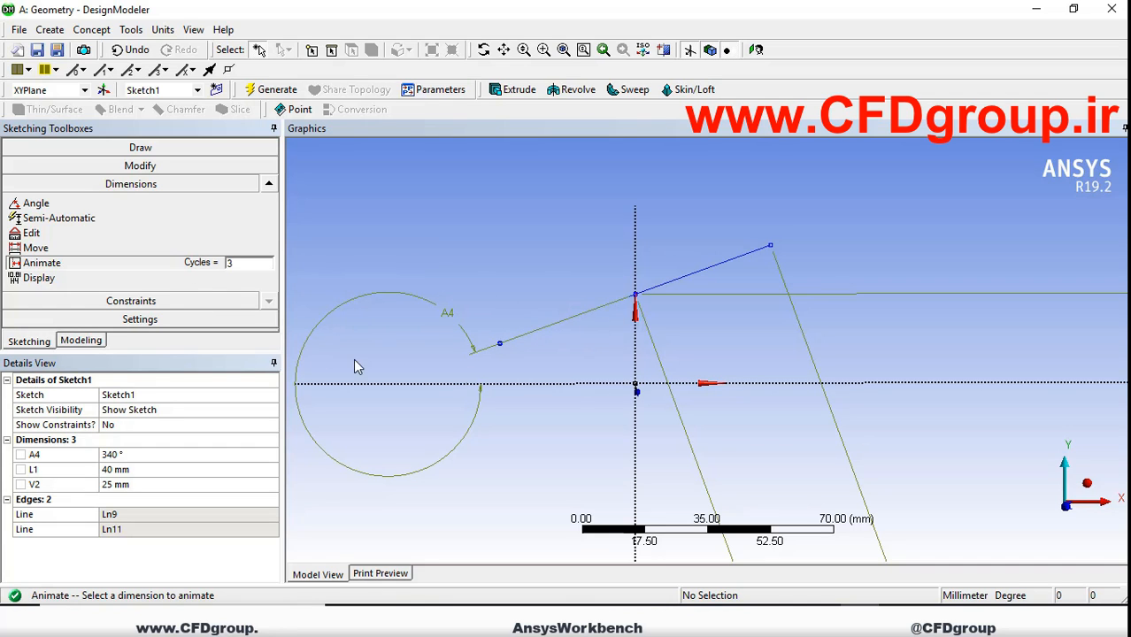
# Step: Create an Extrude feature from Sketch1 with the Add Material operation and a fixed depth of 150 mm
pyautogui.click(92, 341)
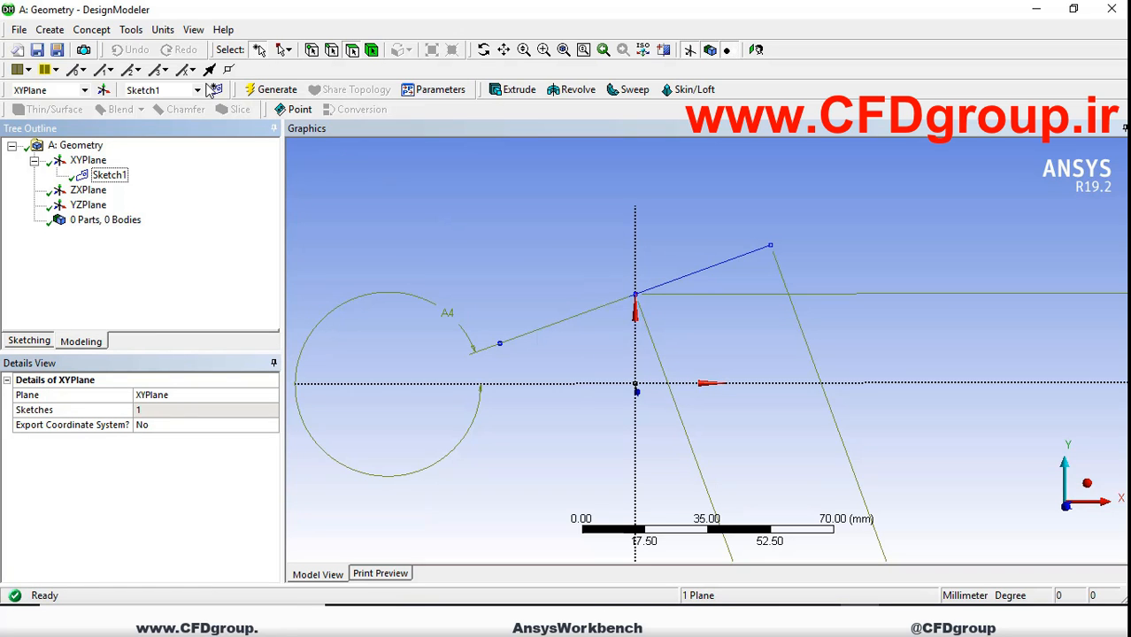
pyautogui.moveTo(634, 301)
pyautogui.mouseDown(button='middle')
pyautogui.moveTo(651, 290)
pyautogui.moveTo(841, 296)
pyautogui.moveTo(783, 297)
pyautogui.mouseUp(button='middle')
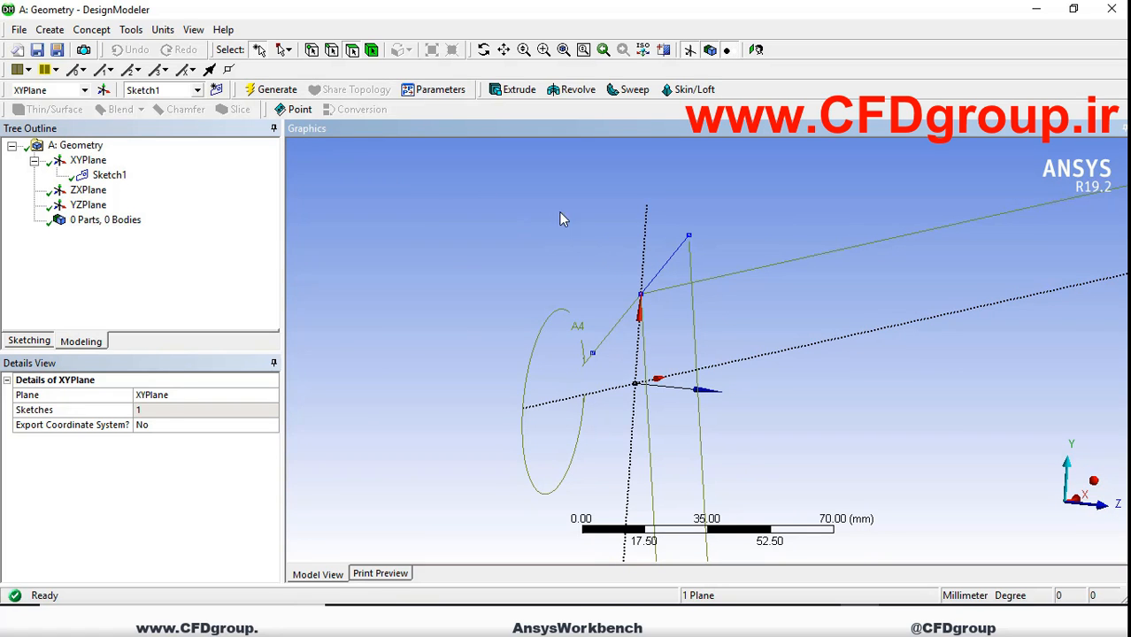
pyautogui.click(55, 30)
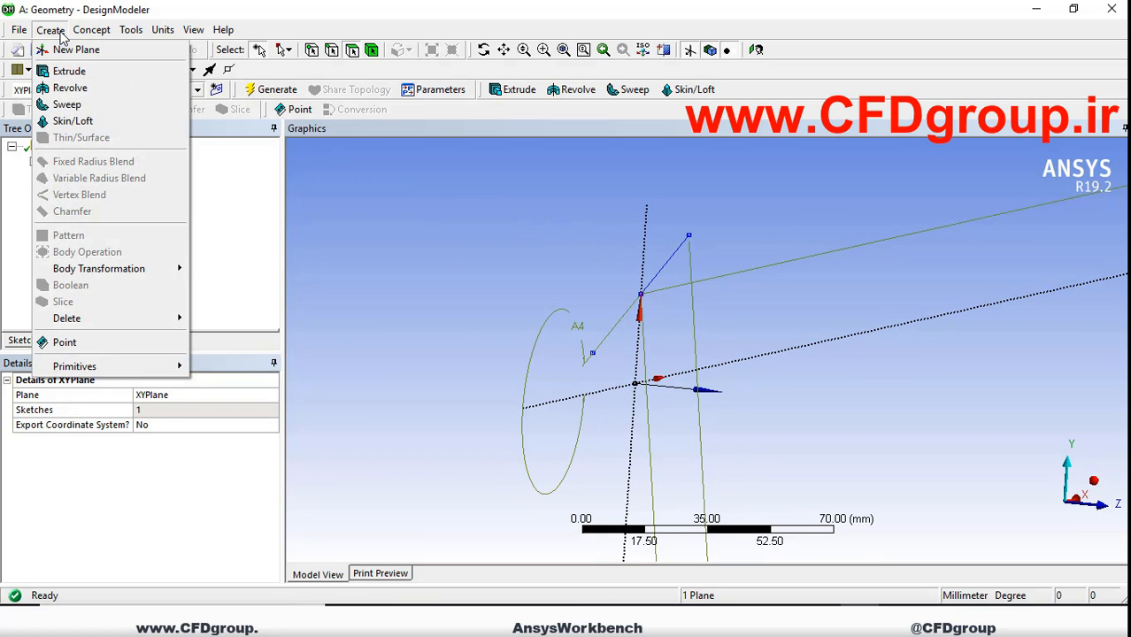
pyautogui.click(70, 71)
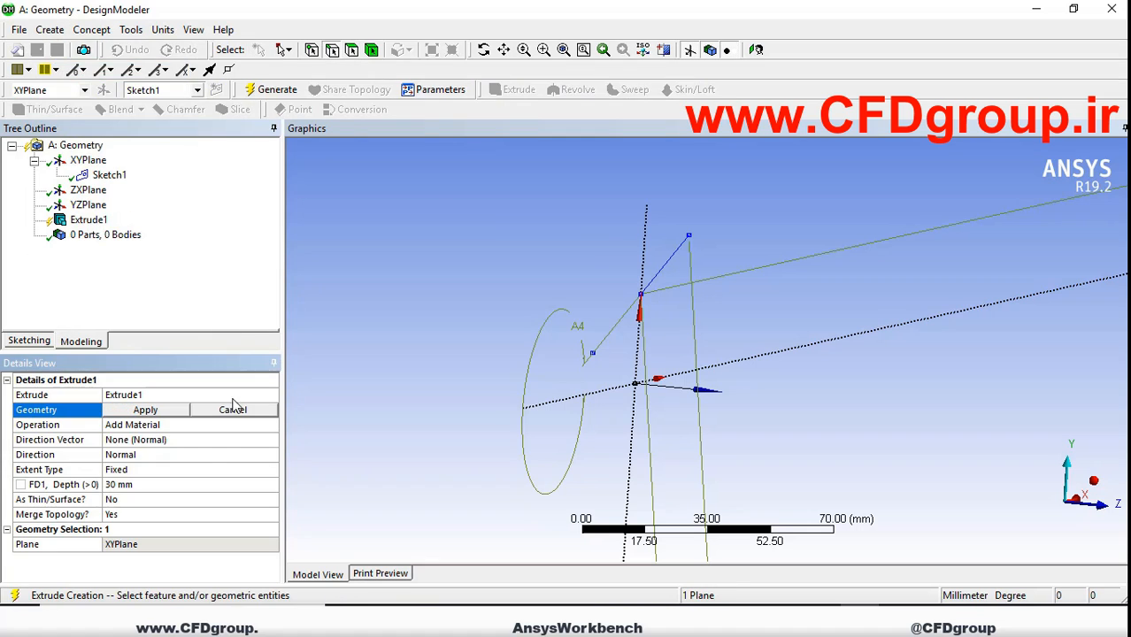
pyautogui.click(110, 175)
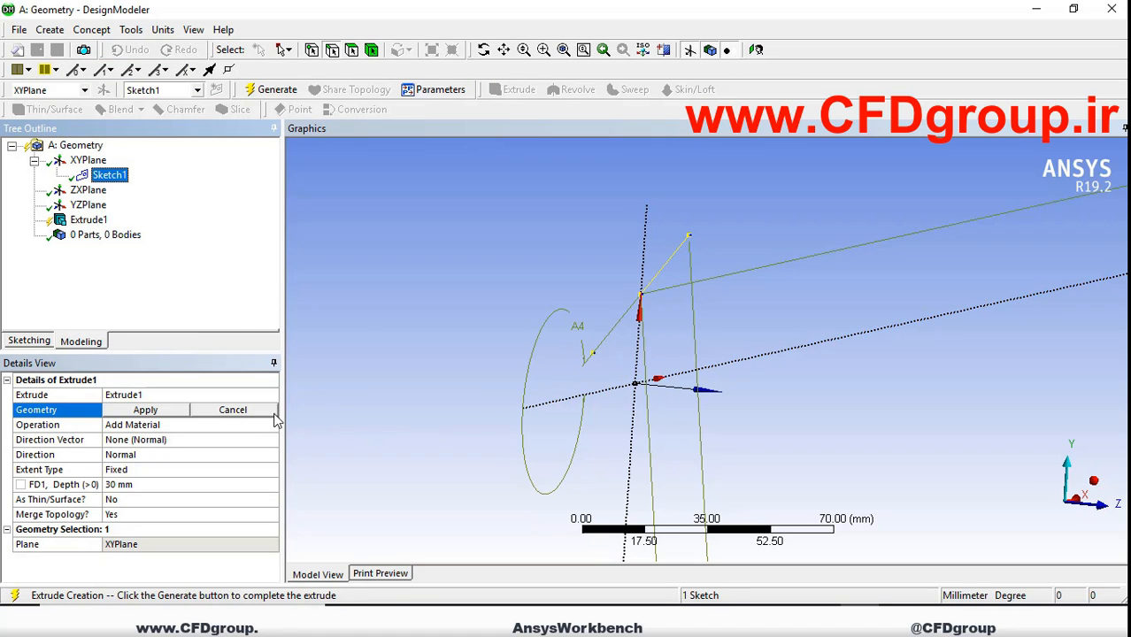
pyautogui.click(174, 413)
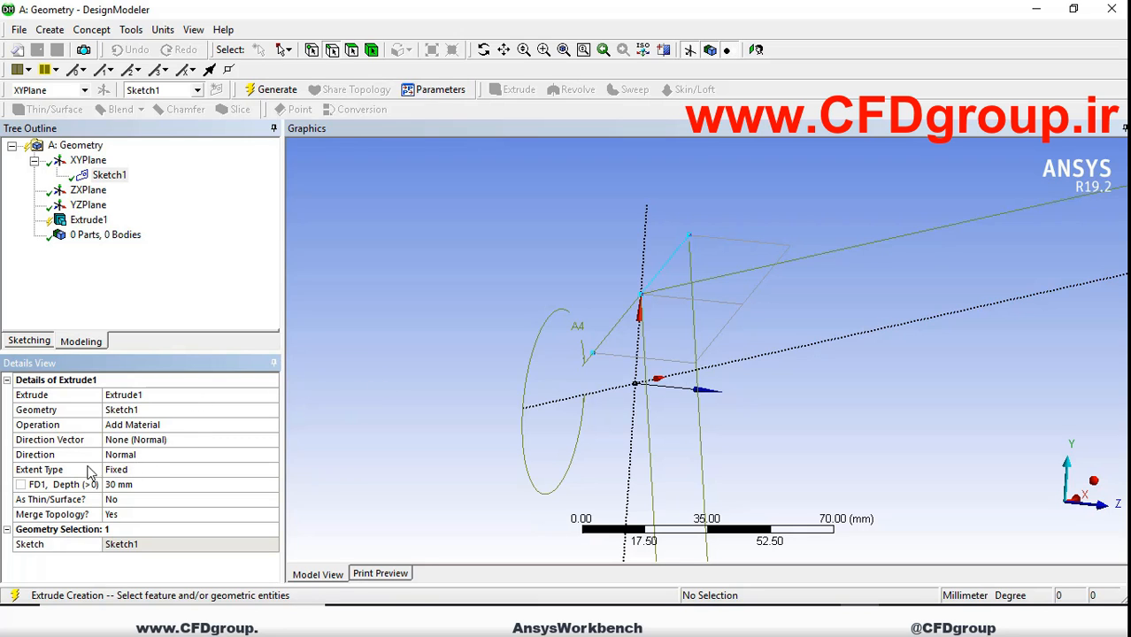
pyautogui.click(143, 484)
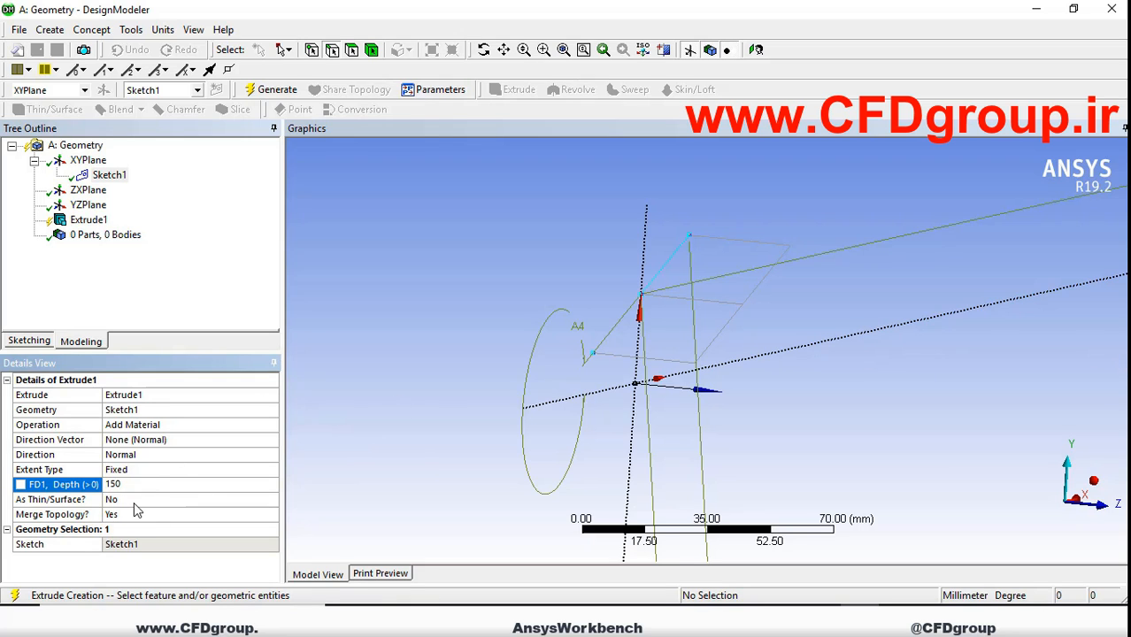
# Step: Make the extrusion a thin feature with an inward thickness of 2 mm and an outward thickness of 2 mm
pyautogui.click(134, 502)
pyautogui.click(272, 498)
pyautogui.click(181, 525)
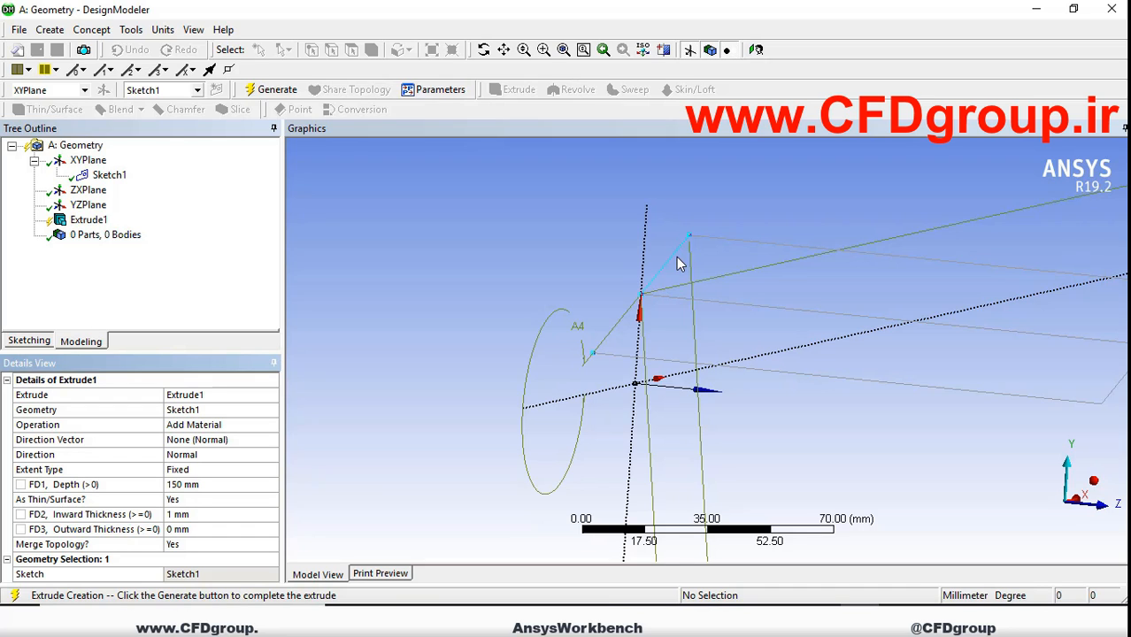
pyautogui.click(214, 514)
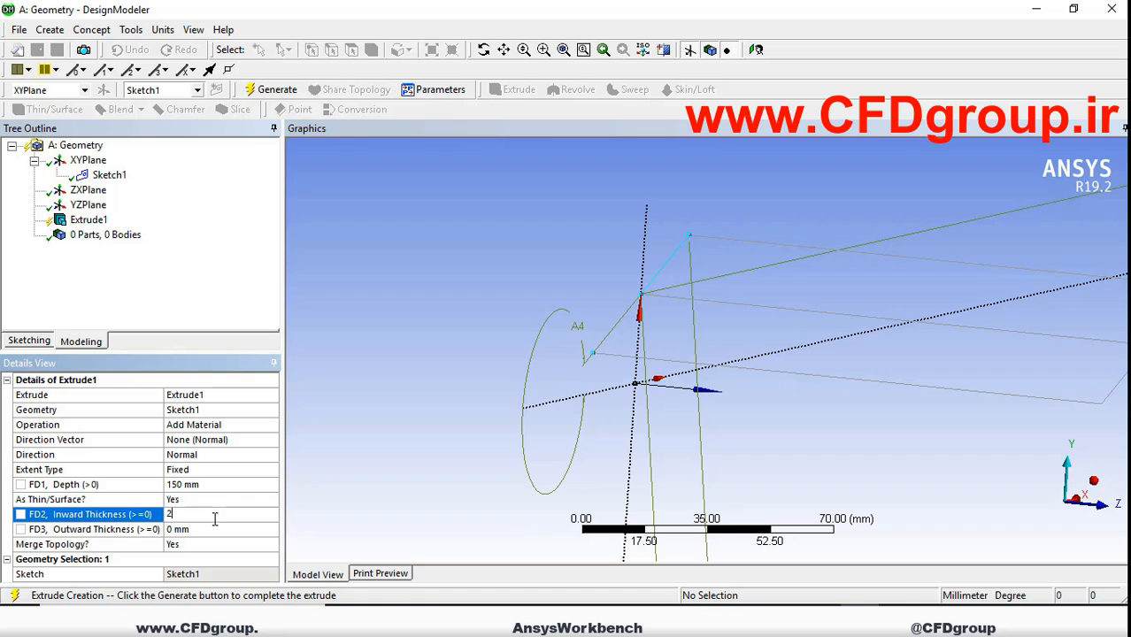
pyautogui.click(212, 528)
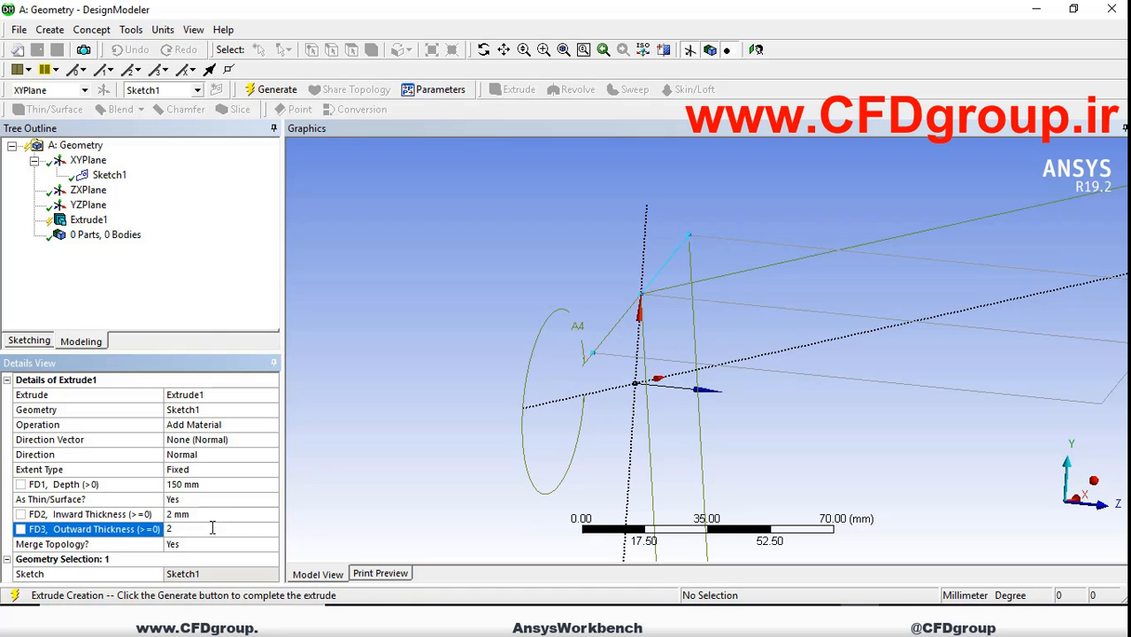
pyautogui.click(211, 310)
# Step: Generate the Extrude1 feature to build the thin plate body
pyautogui.click(88, 219)
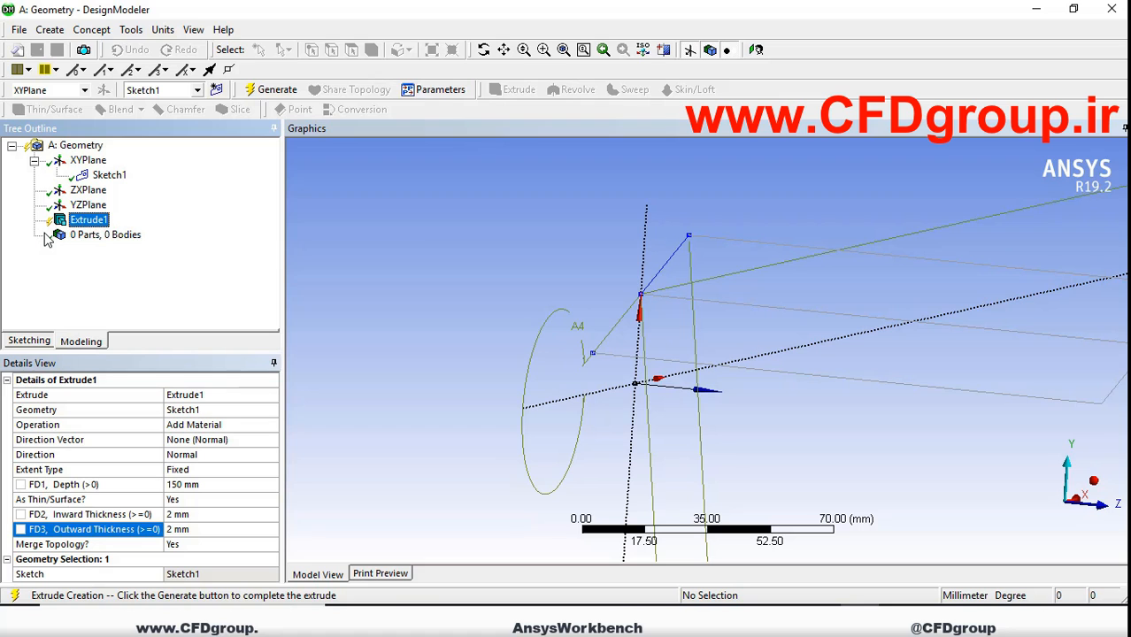
pyautogui.rightClick(91, 226)
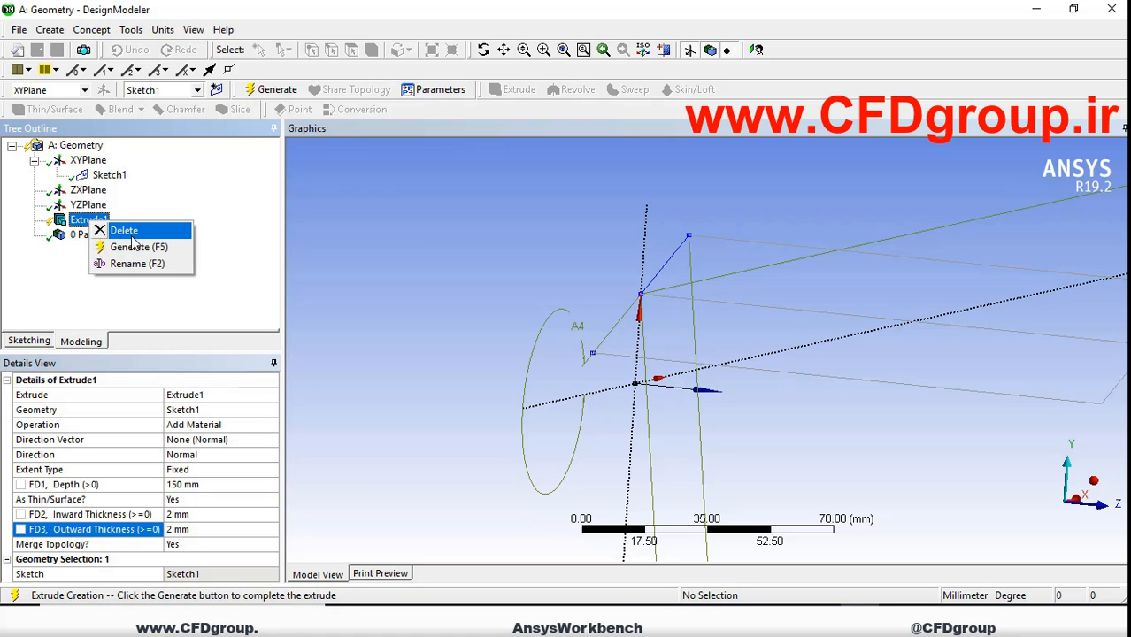
pyautogui.click(139, 247)
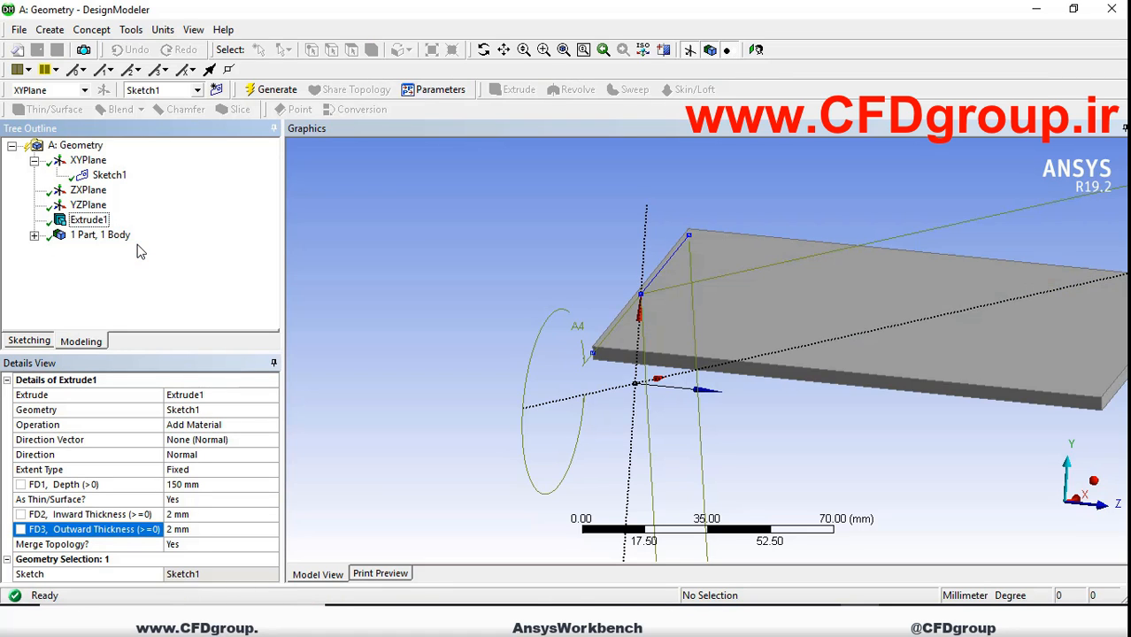
# Step: Examine the extruded plate's thickness, sketched end and overall shape from several sides
pyautogui.moveTo(570, 320); pyautogui.dragTo(660, 331, button='middle')
pyautogui.scroll(2, 661, 332)
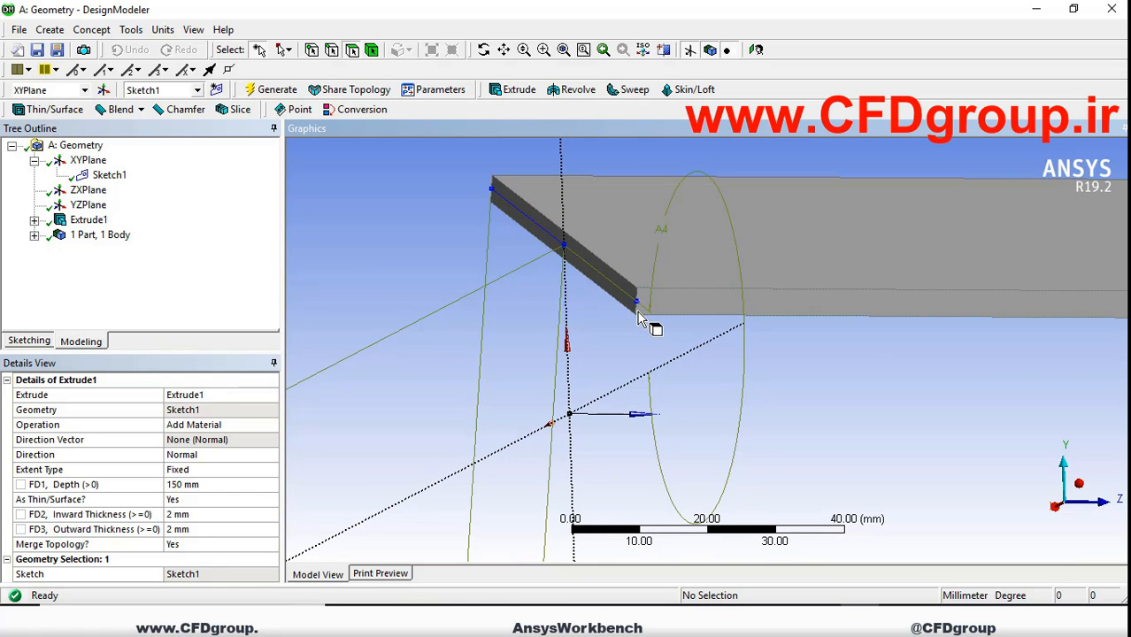
pyautogui.scroll(2, 580, 331)
pyautogui.scroll(-5, 676, 335)
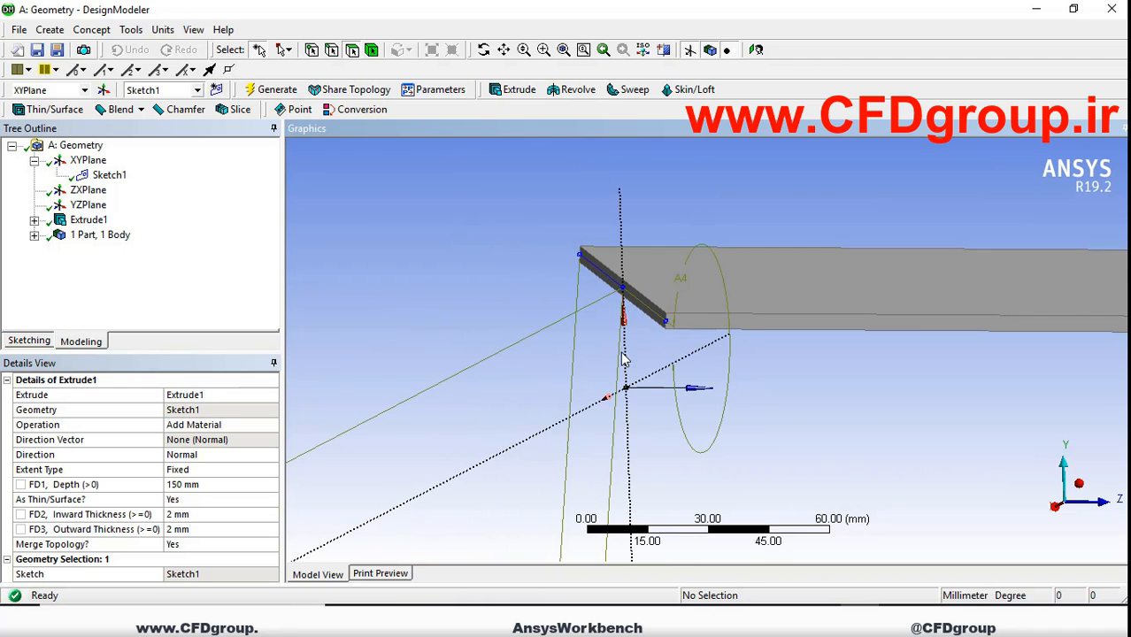
pyautogui.moveTo(856, 341); pyautogui.dragTo(830, 357, button='middle')
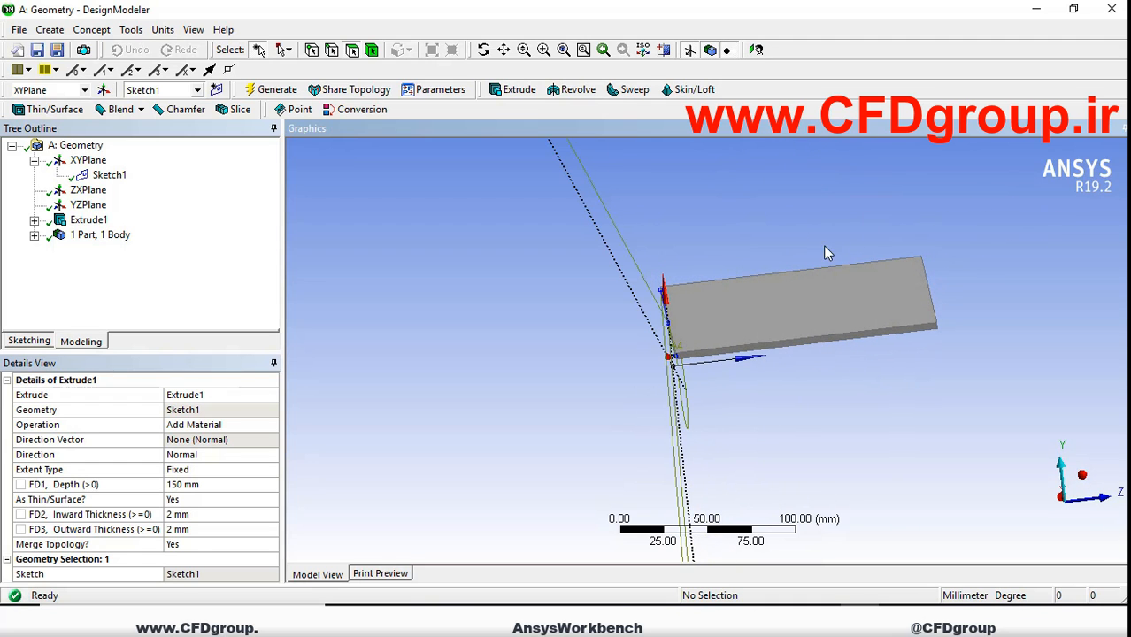
pyautogui.scroll(1, 957, 286)
pyautogui.moveTo(964, 286); pyautogui.dragTo(894, 354, button='middle')
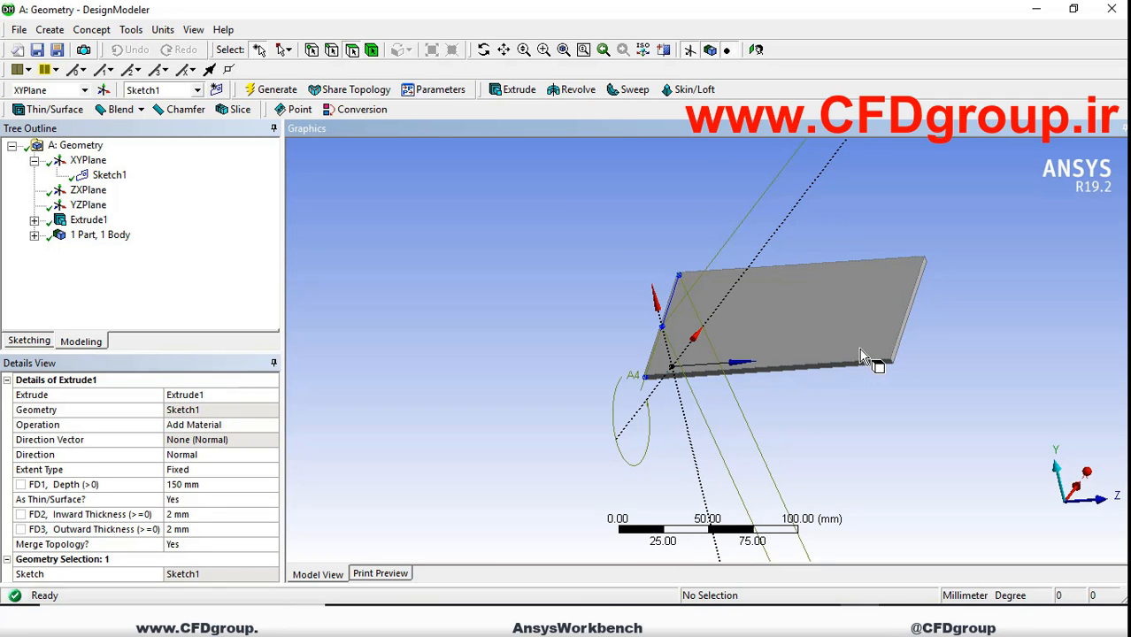
# Step: Start a Fixed Radius Blend and select the two short corner edges at the plate's end opposite the sketch
pyautogui.click(41, 32)
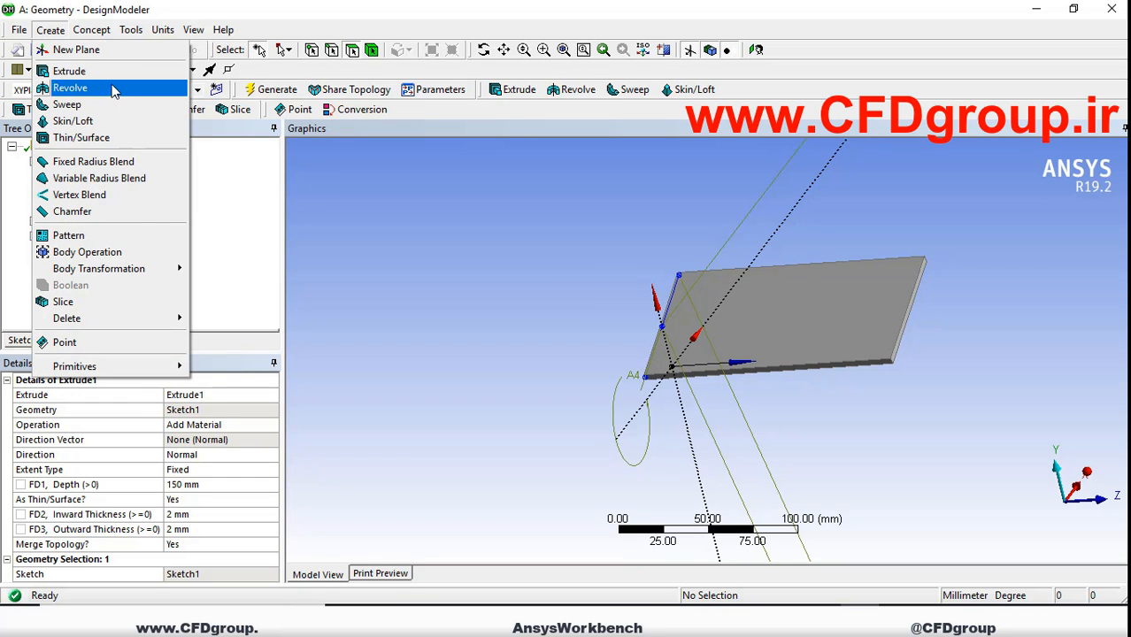
pyautogui.click(113, 164)
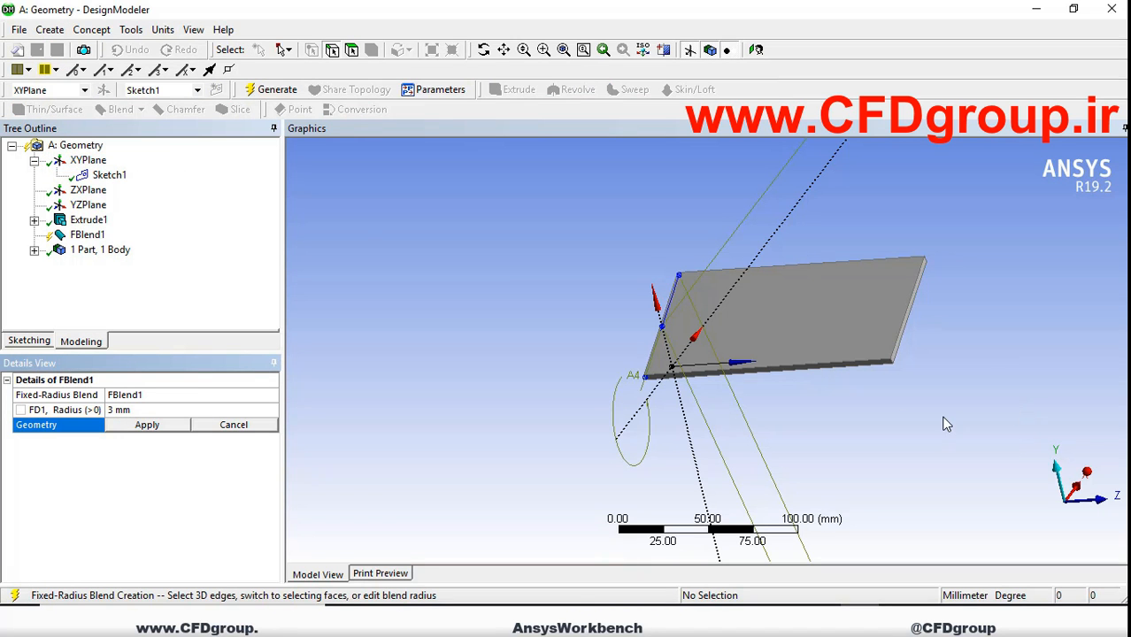
pyautogui.scroll(5, 952, 354)
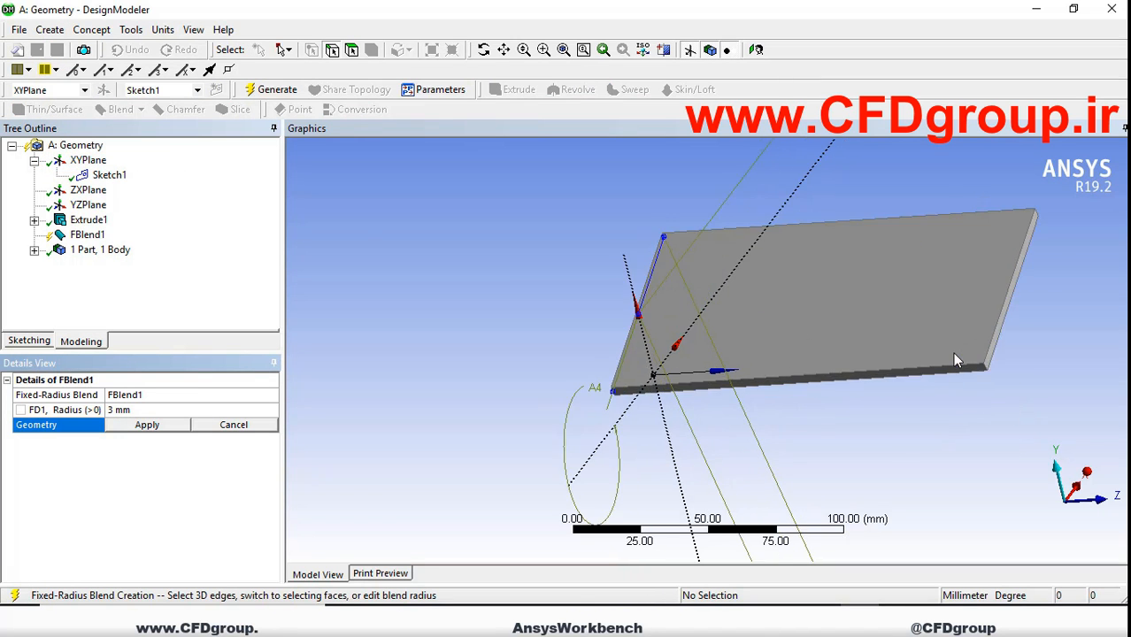
pyautogui.keyDown('ctrl'); pyautogui.moveTo(883, 348); pyautogui.dragTo(656, 364, button='middle'); pyautogui.keyUp('ctrl')
pyautogui.scroll(2, 814, 409)
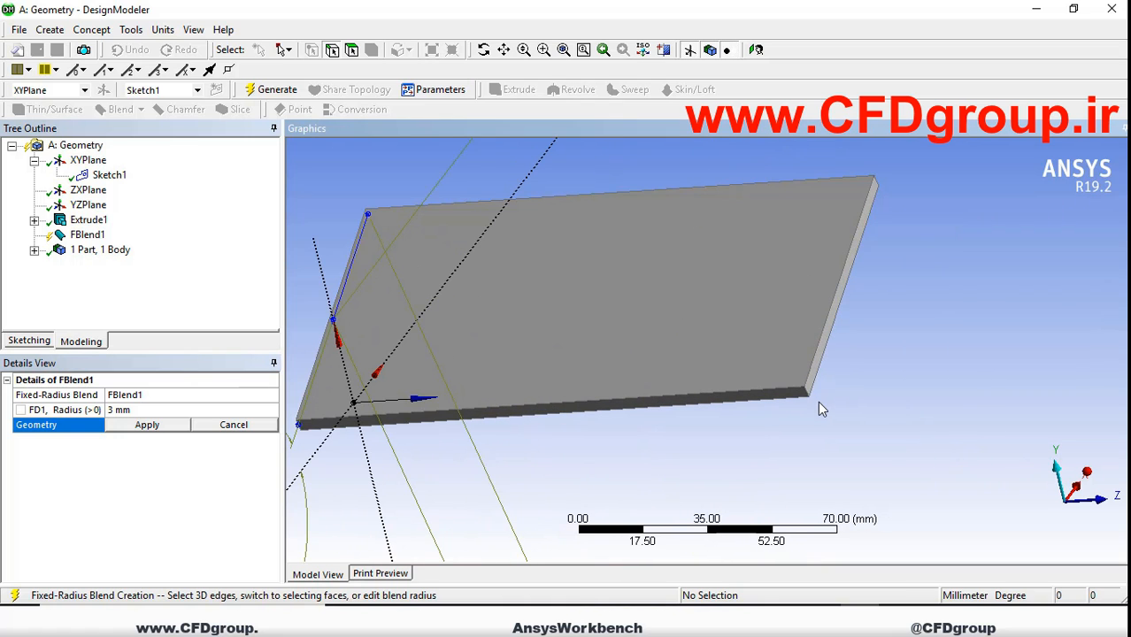
pyautogui.click(812, 395)
pyautogui.keyDown('ctrl'); pyautogui.click(877, 182); pyautogui.keyUp('ctrl')
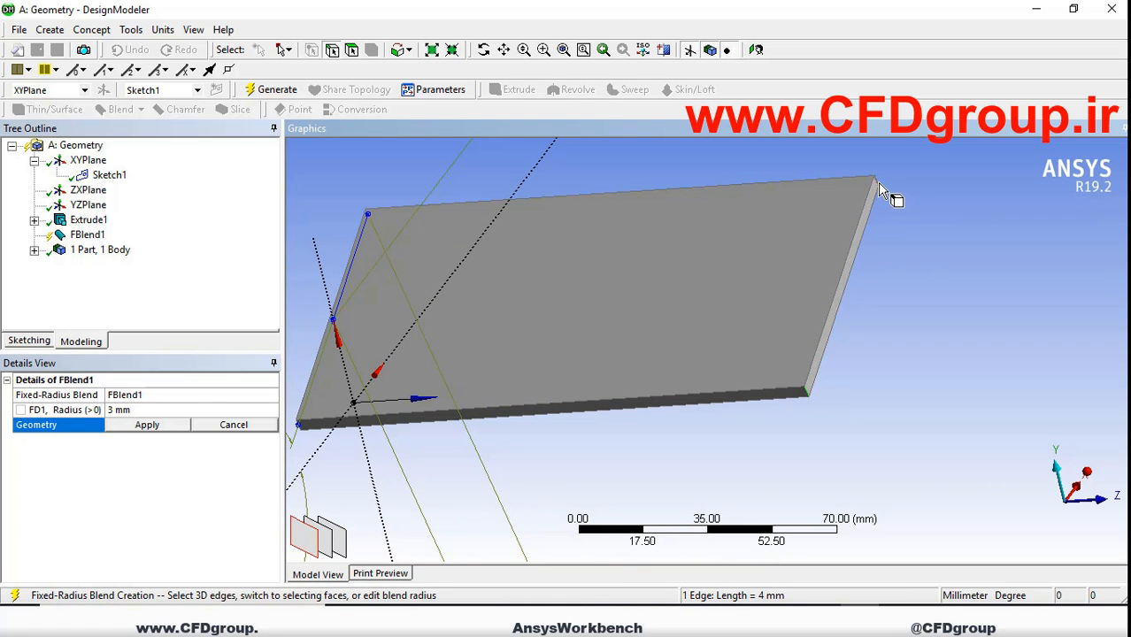
# Step: Set the blend radius to 25 mm, apply it to the two selected edges and generate the blend
pyautogui.click(188, 410)
pyautogui.press('Return')
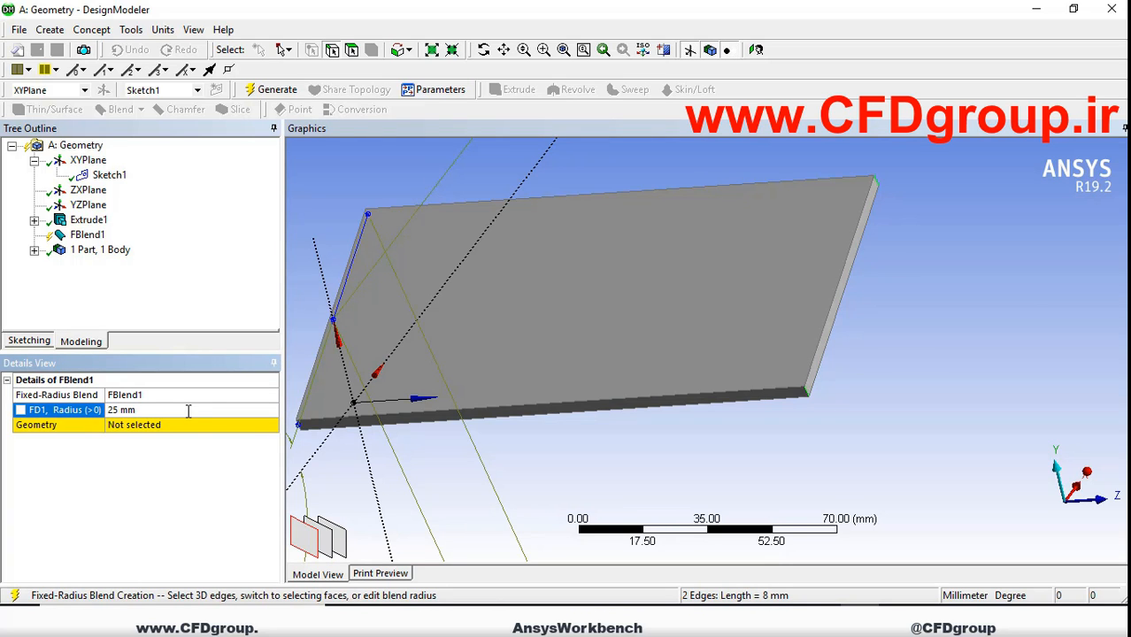
pyautogui.click(187, 425)
pyautogui.click(180, 427)
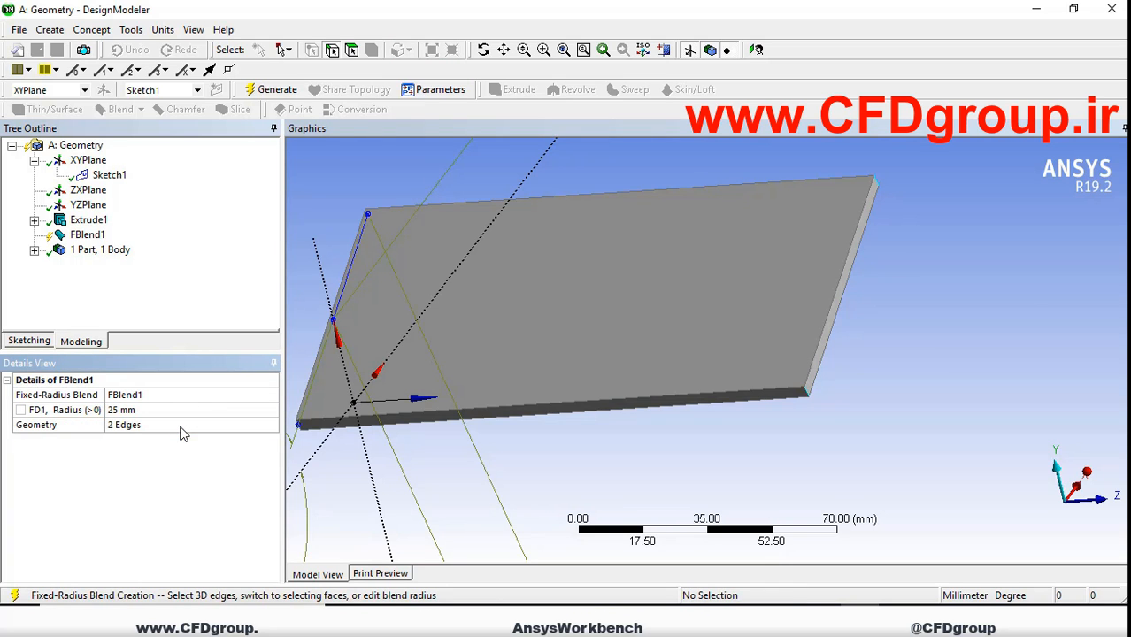
pyautogui.rightClick(87, 235)
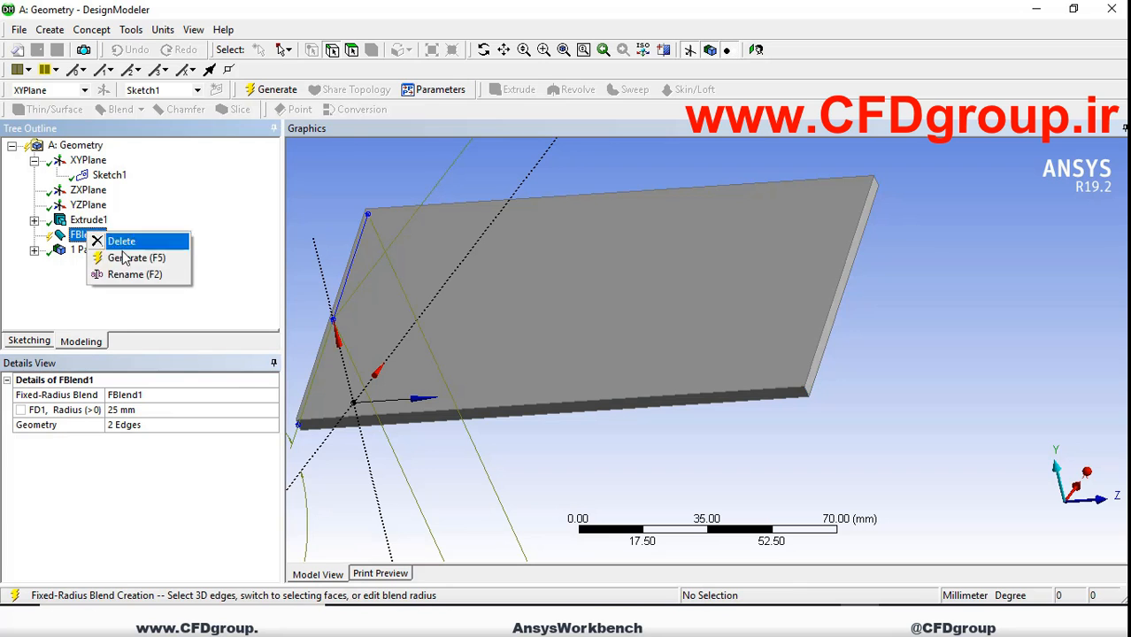
pyautogui.click(133, 257)
# Step: Create a Pattern feature of type Circular with the rounded plate body as its geometry
pyautogui.moveTo(699, 391)
pyautogui.mouseDown(button='middle')
pyautogui.moveTo(770, 358)
pyautogui.moveTo(721, 395)
pyautogui.mouseUp(button='middle')
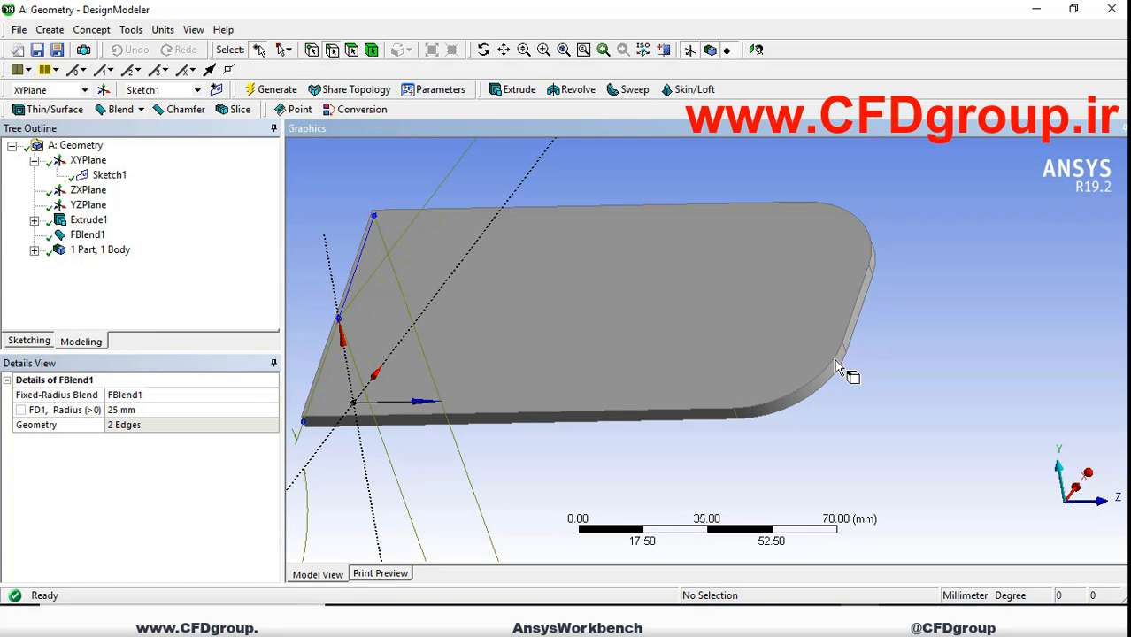
pyautogui.moveTo(542, 366); pyautogui.dragTo(637, 343, button='middle')
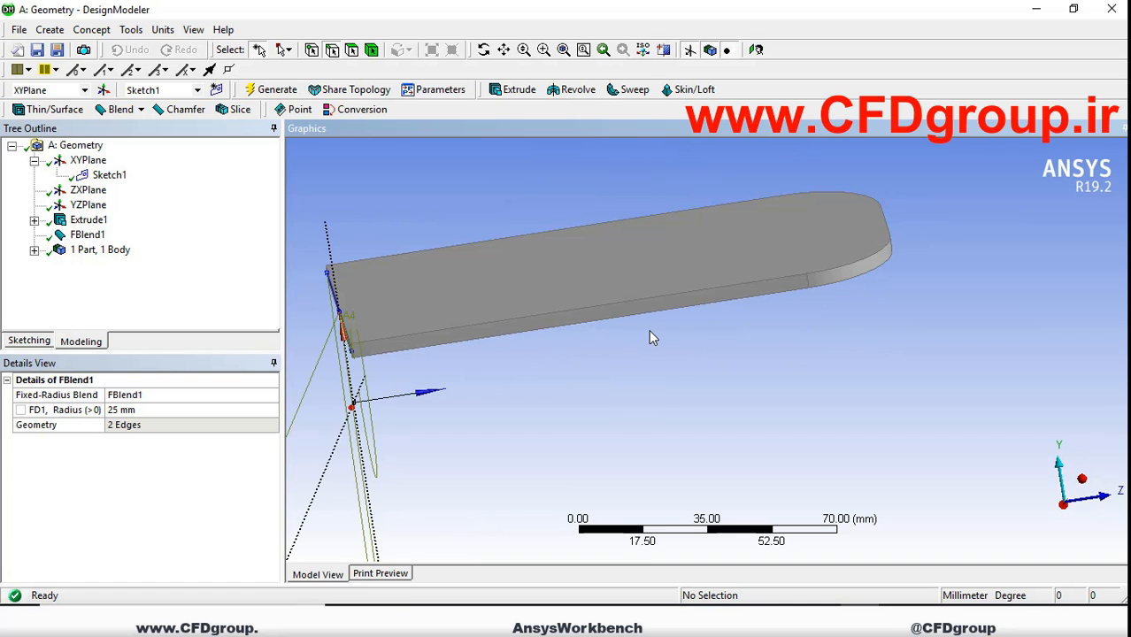
pyautogui.moveTo(371, 380); pyautogui.dragTo(605, 372, button='middle')
pyautogui.moveTo(655, 292); pyautogui.dragTo(564, 368, button='middle')
pyautogui.click(67, 31)
pyautogui.click(69, 235)
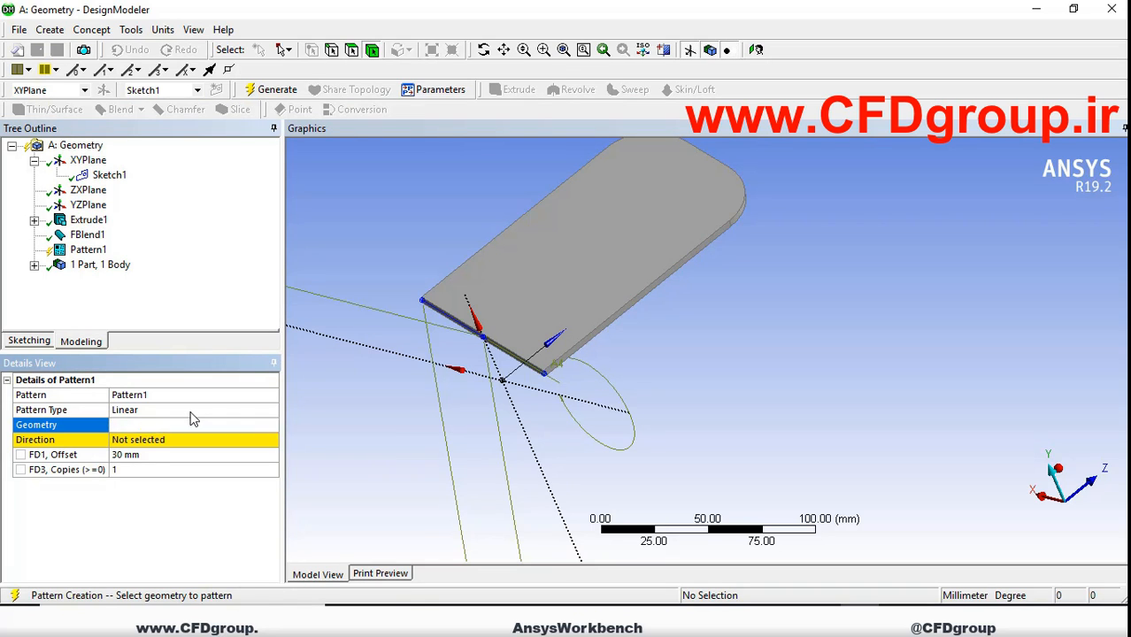
pyautogui.click(261, 411)
pyautogui.click(273, 411)
pyautogui.click(162, 437)
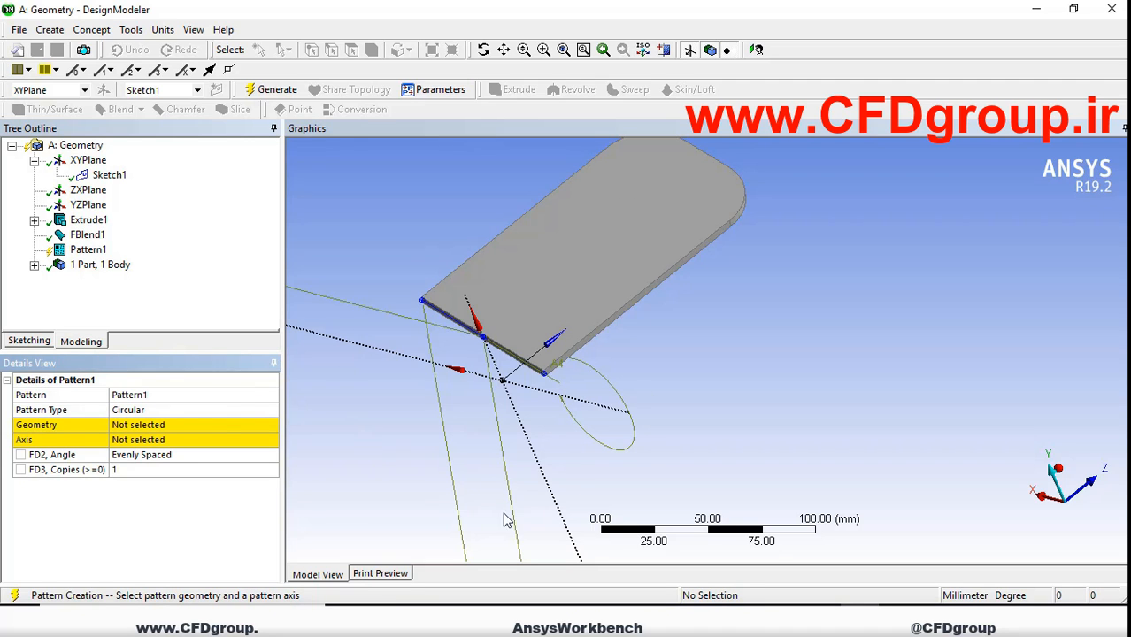
pyautogui.click(166, 426)
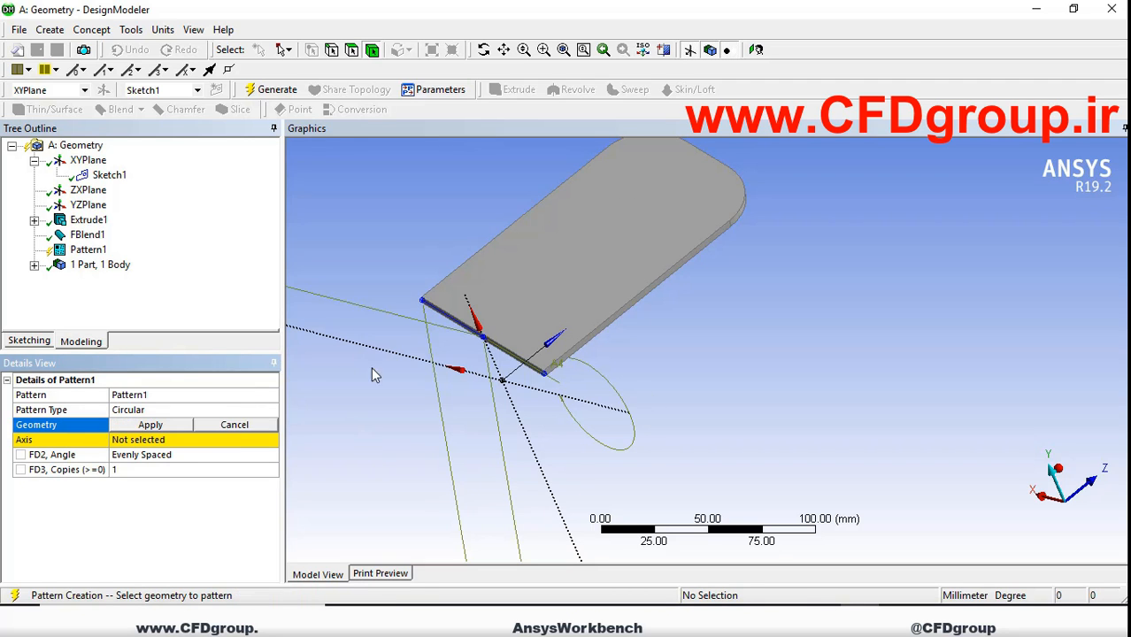
pyautogui.click(543, 321)
pyautogui.click(151, 424)
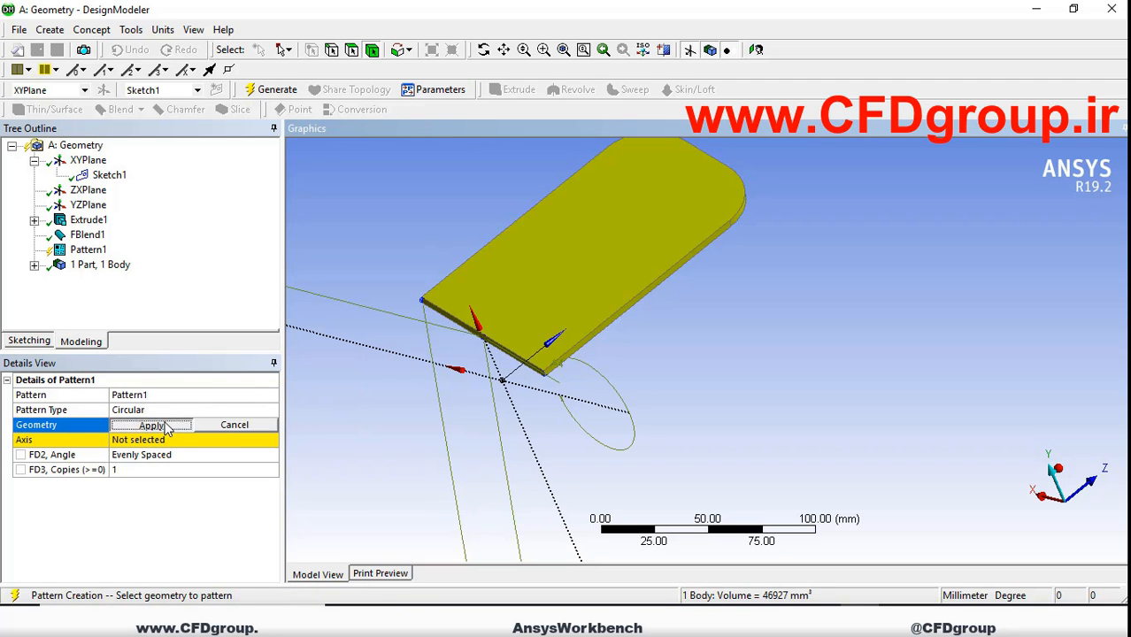
# Step: Assign the vertical Y axis of the XYPlane as the axis of the circular pattern
pyautogui.click(162, 440)
pyautogui.moveTo(522, 343); pyautogui.dragTo(453, 343, button='middle')
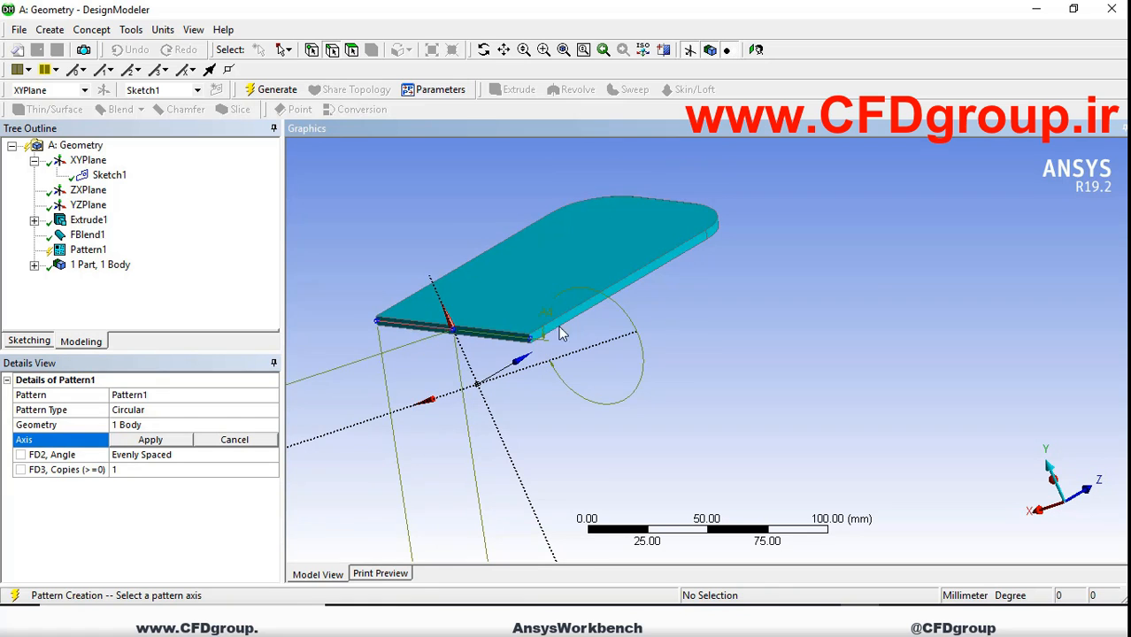
pyautogui.scroll(3, 488, 384)
pyautogui.scroll(2, 448, 352)
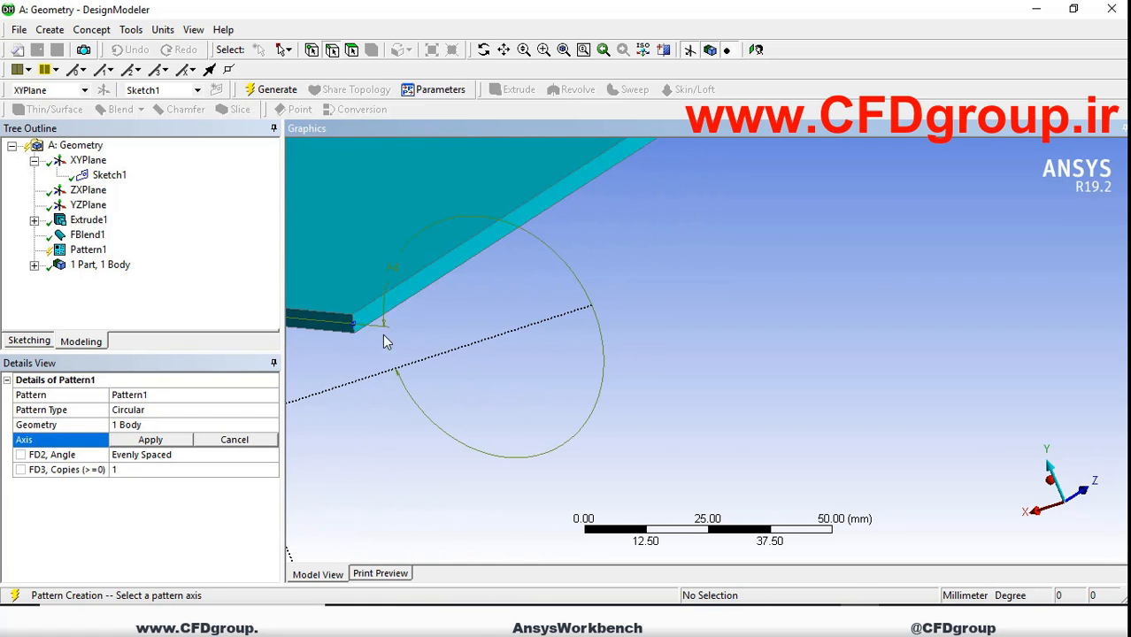
pyautogui.keyDown('ctrl'); pyautogui.moveTo(478, 349); pyautogui.dragTo(917, 380, button='middle'); pyautogui.keyUp('ctrl')
pyautogui.scroll(2, 863, 379)
pyautogui.scroll(-1, 854, 378)
pyautogui.scroll(1, 832, 367)
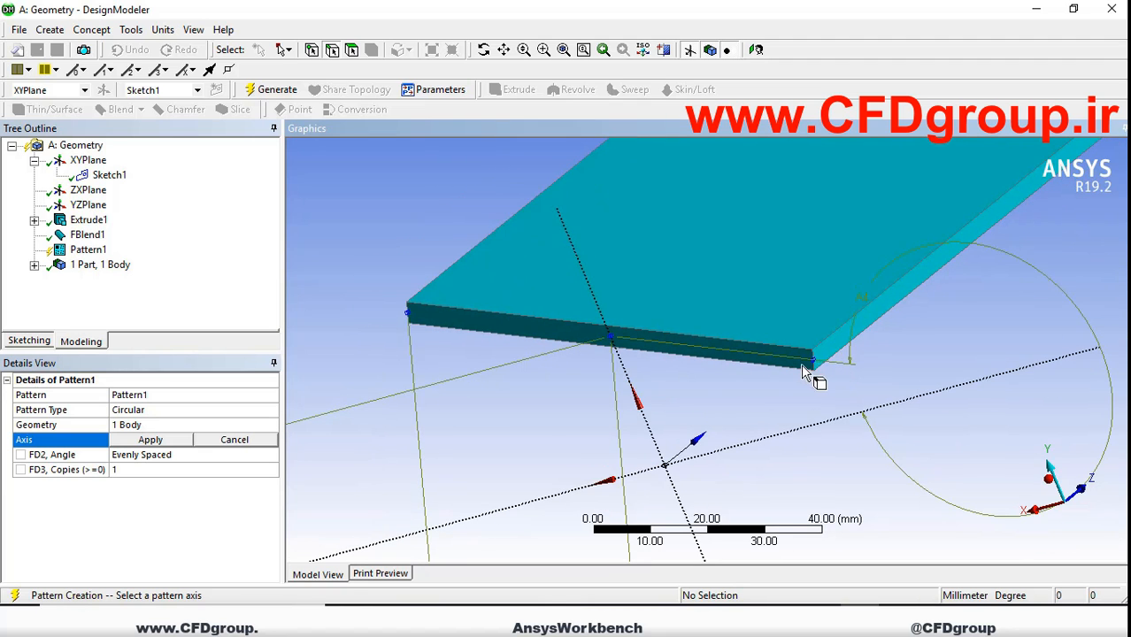
pyautogui.scroll(-1, 637, 278)
pyautogui.scroll(-4, 637, 278)
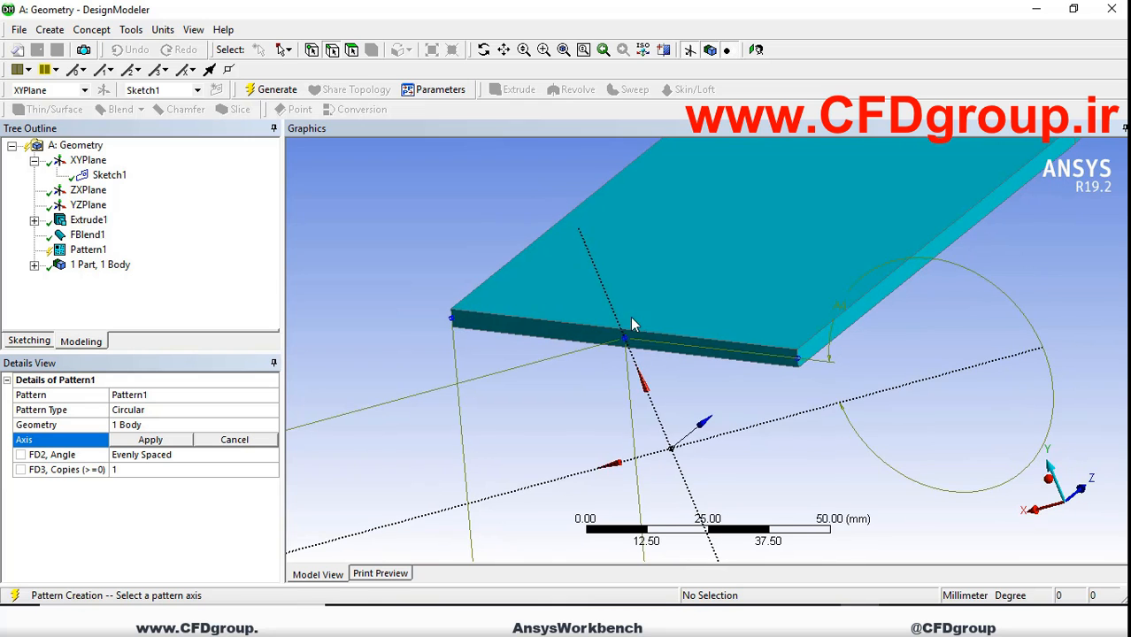
pyautogui.moveTo(641, 325); pyautogui.dragTo(764, 323, button='middle')
pyautogui.click(691, 317)
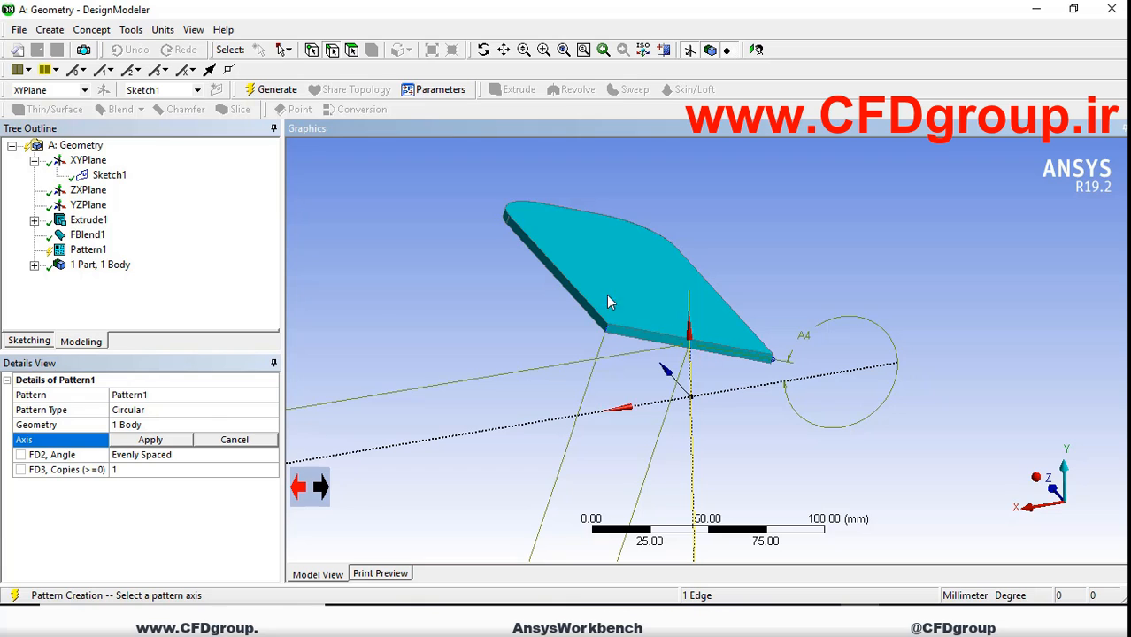
pyautogui.click(150, 439)
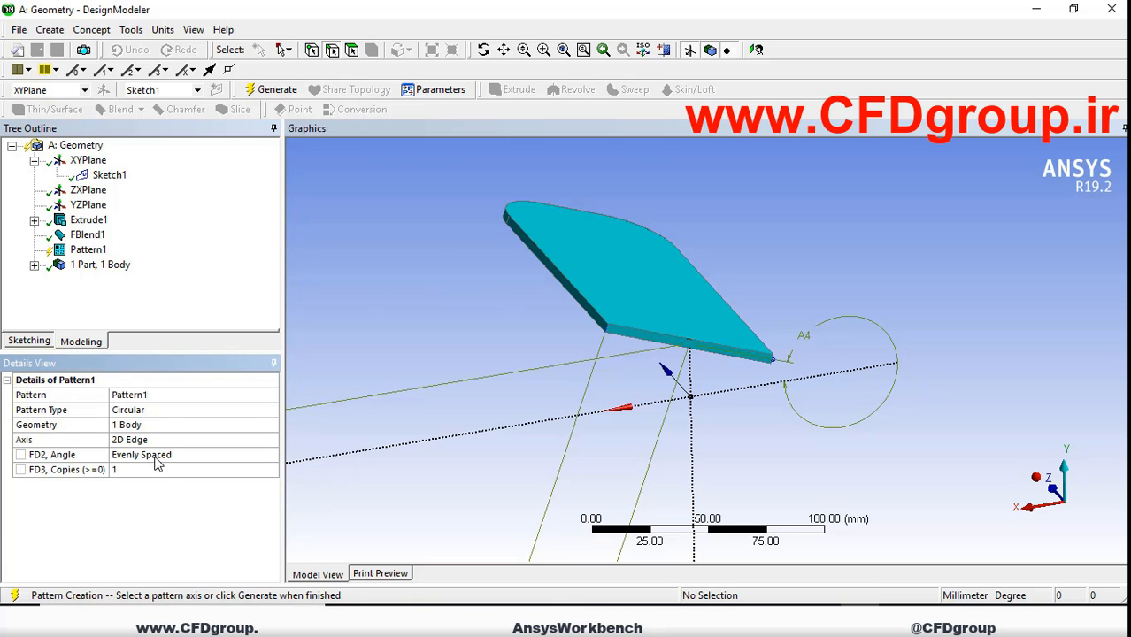
# Step: Set the circular pattern to 5 evenly spaced copies and generate it
pyautogui.click(154, 469)
pyautogui.write('5')
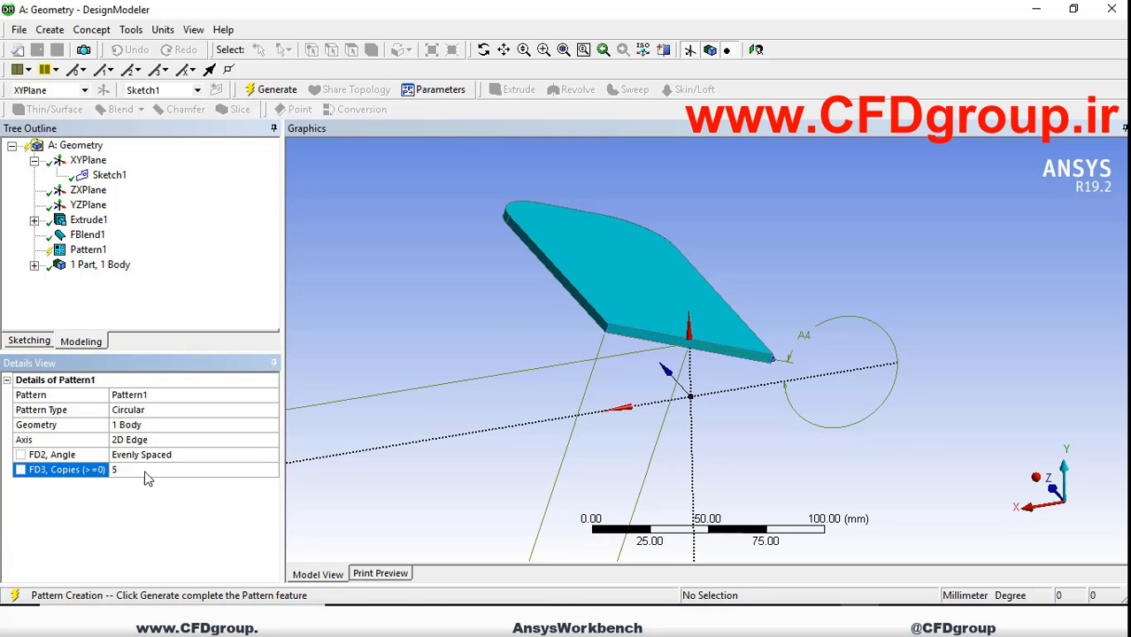
pyautogui.rightClick(98, 252)
pyautogui.click(124, 273)
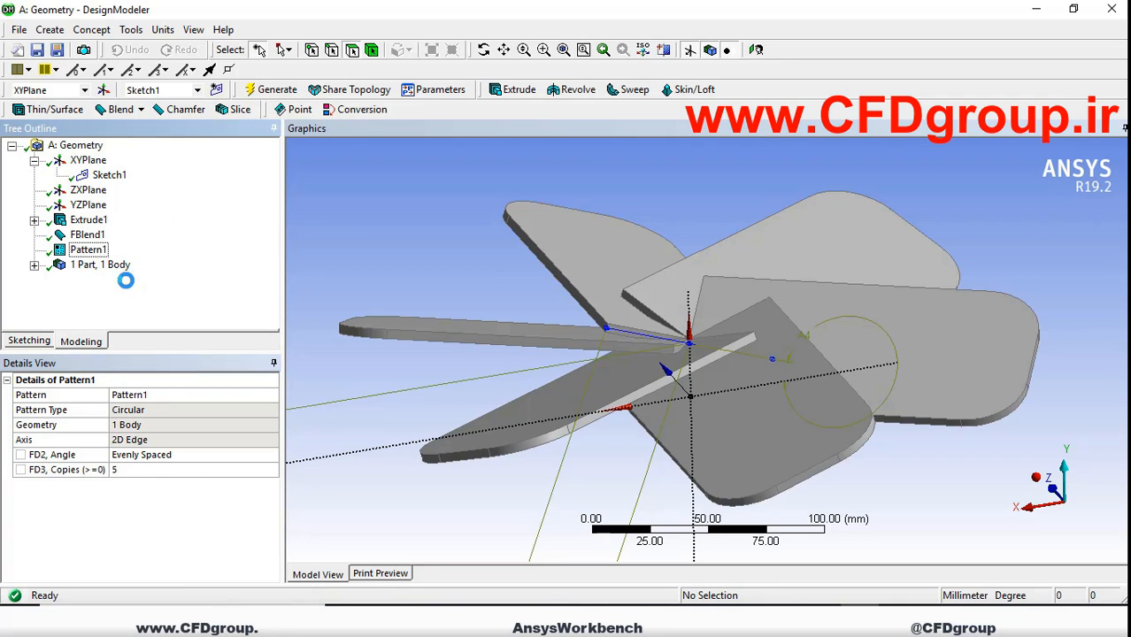
# Step: Add a Cylinder primitive to the model and set its base plane to ZXPlane
pyautogui.moveTo(667, 325); pyautogui.dragTo(660, 382, button='middle')
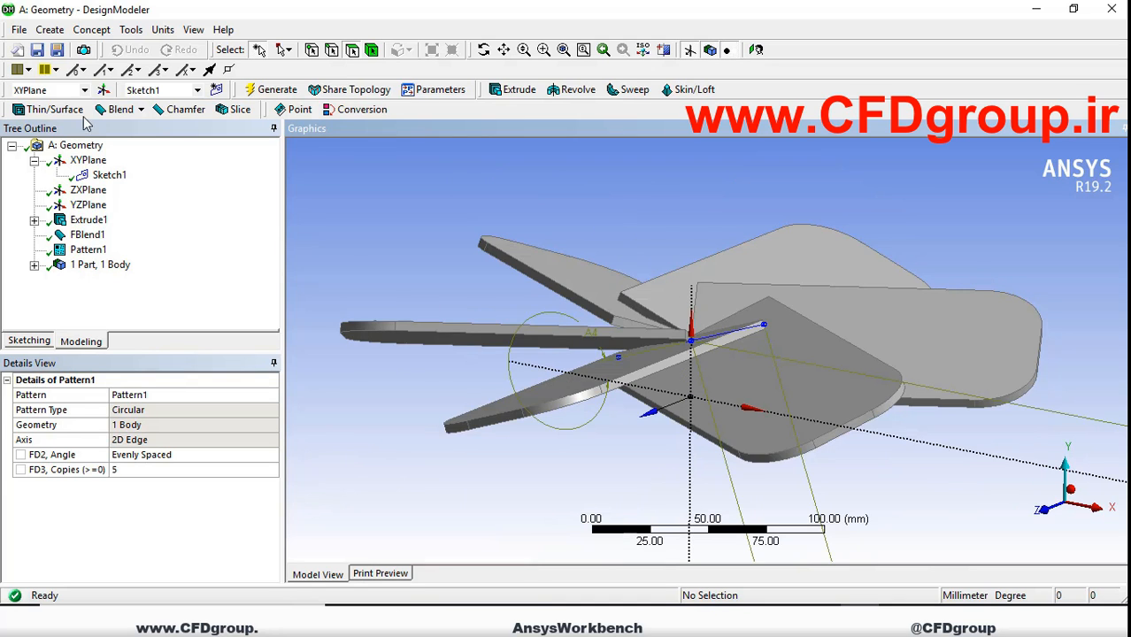
pyautogui.click(50, 29)
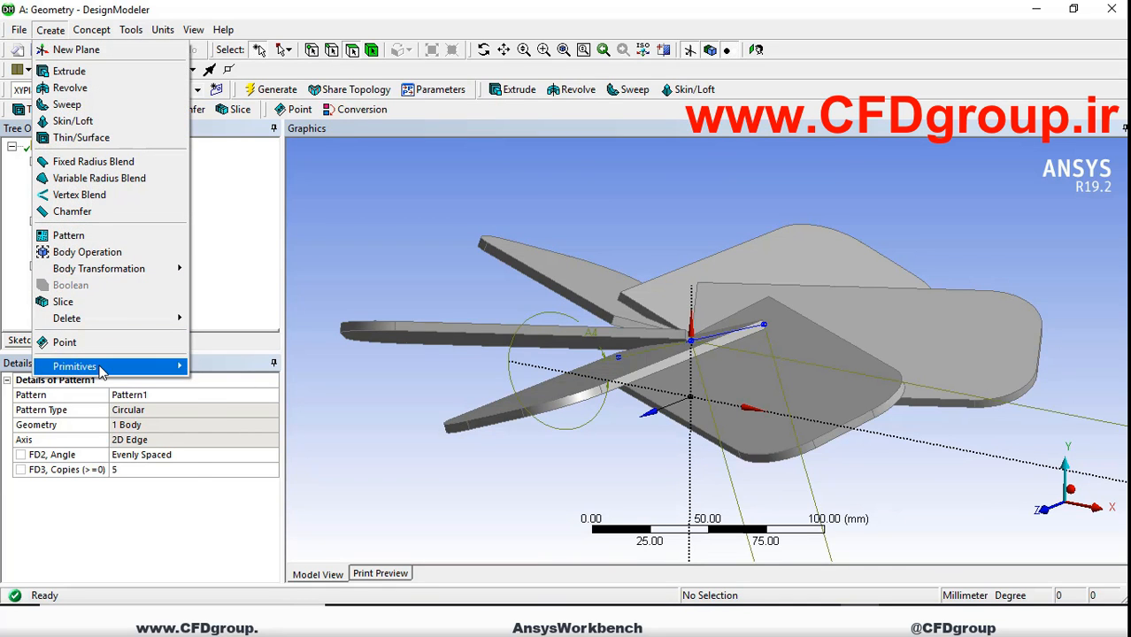
pyautogui.moveTo(101, 372)
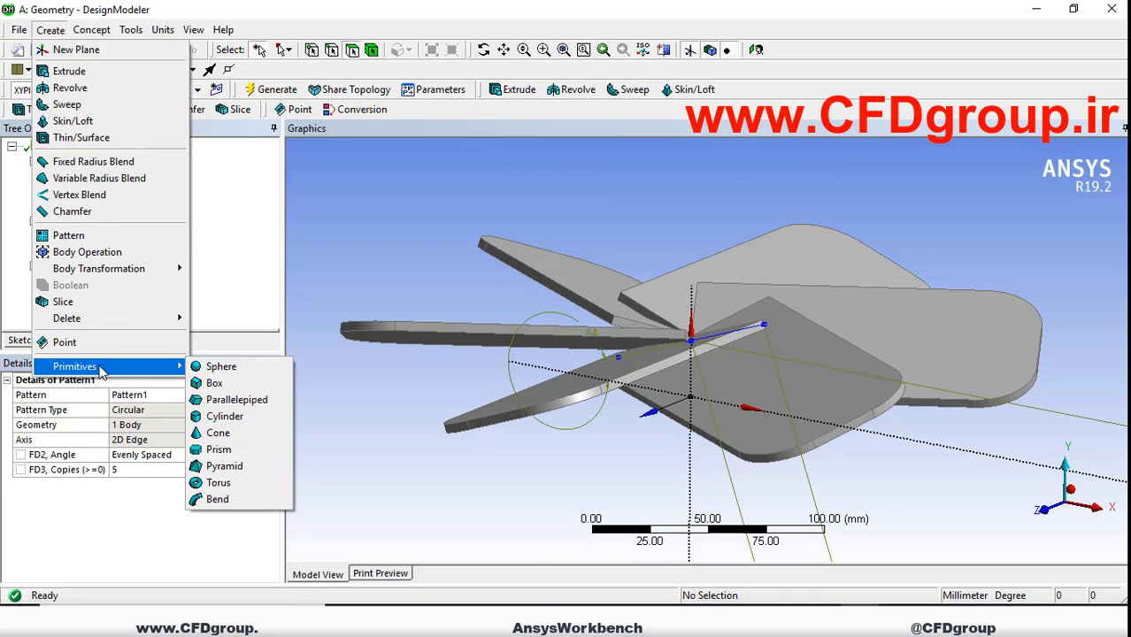
pyautogui.click(227, 420)
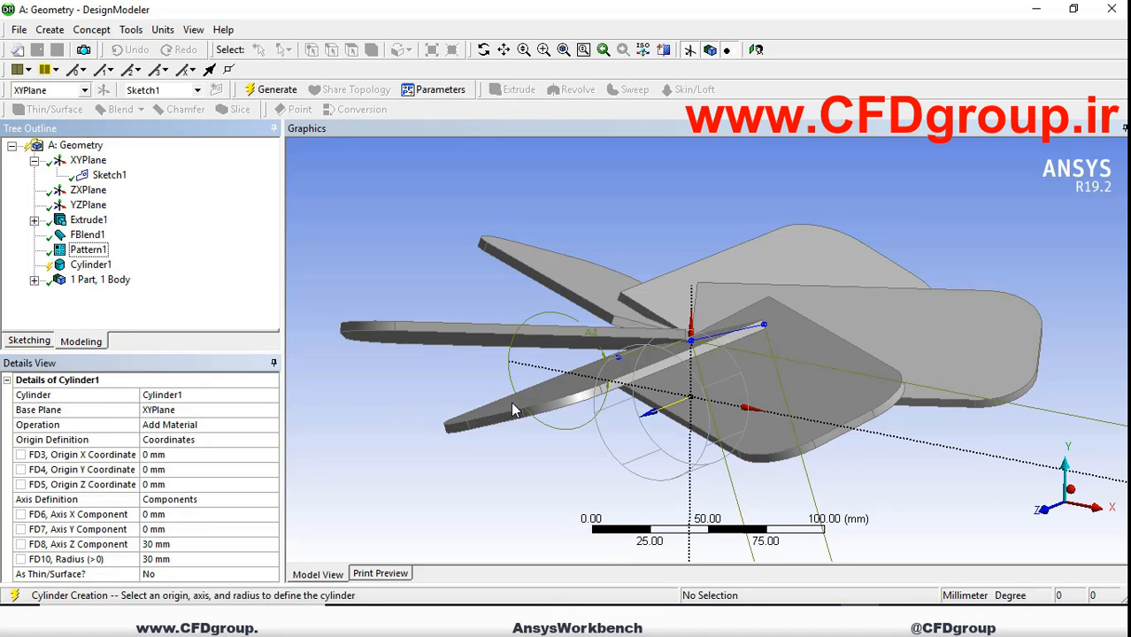
pyautogui.moveTo(758, 330); pyautogui.dragTo(836, 345, button='middle')
pyautogui.moveTo(617, 368); pyautogui.dragTo(748, 423, button='middle')
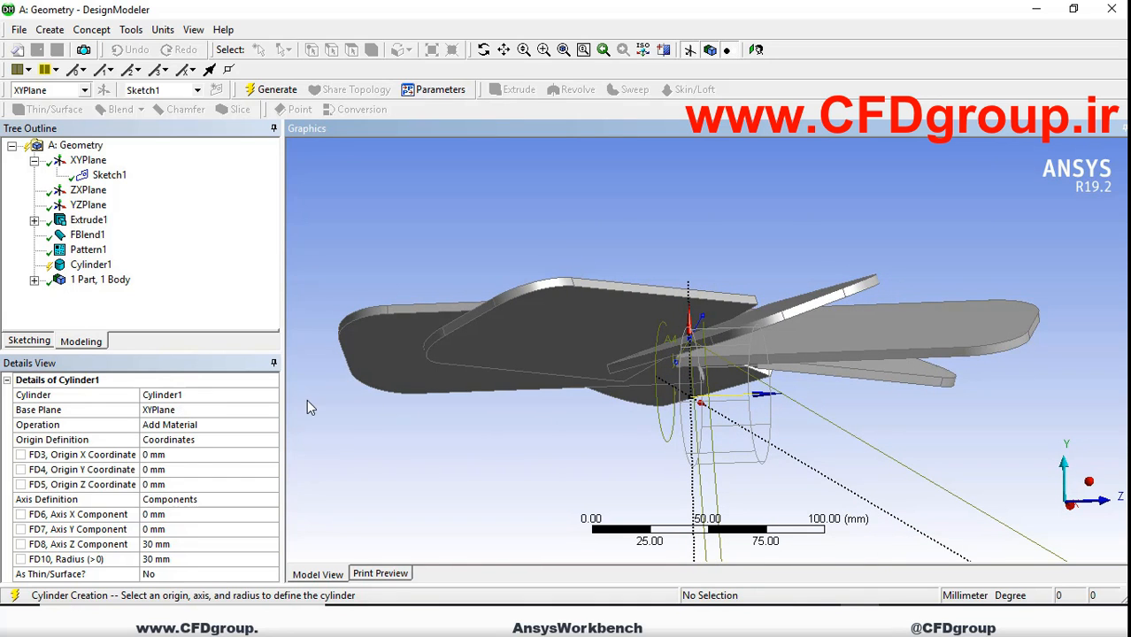
pyautogui.click(239, 409)
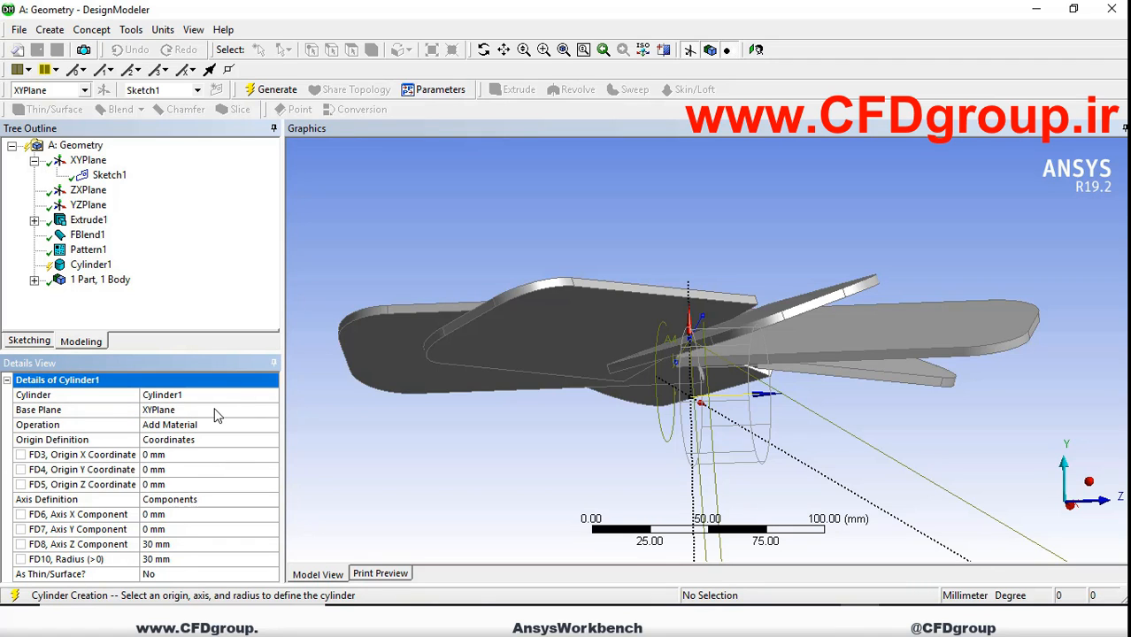
pyautogui.click(88, 190)
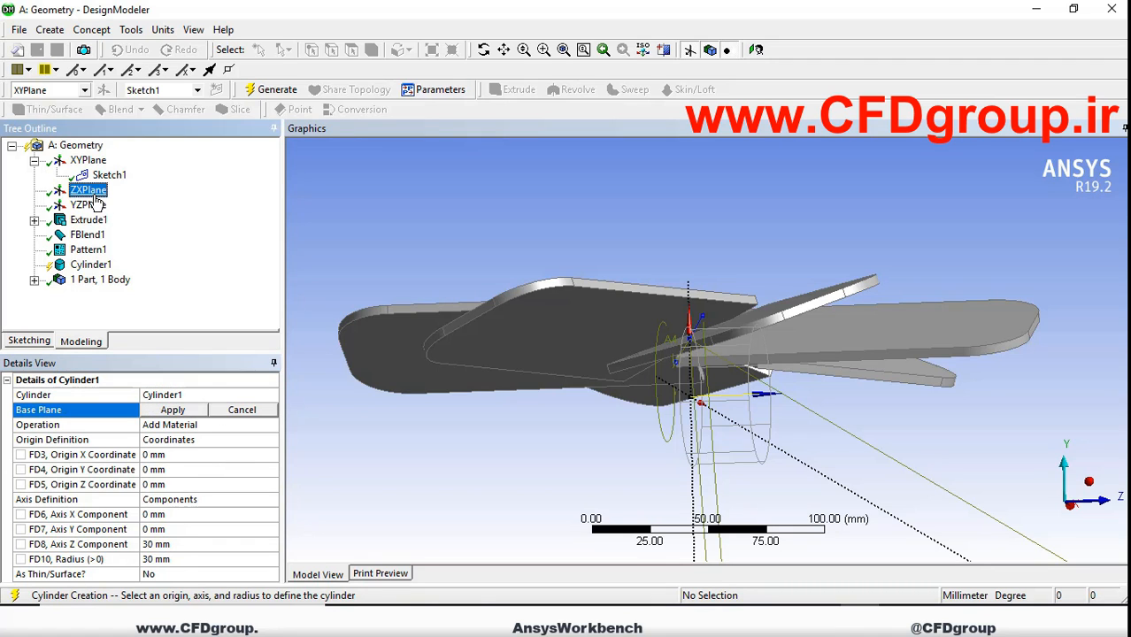
pyautogui.click(166, 410)
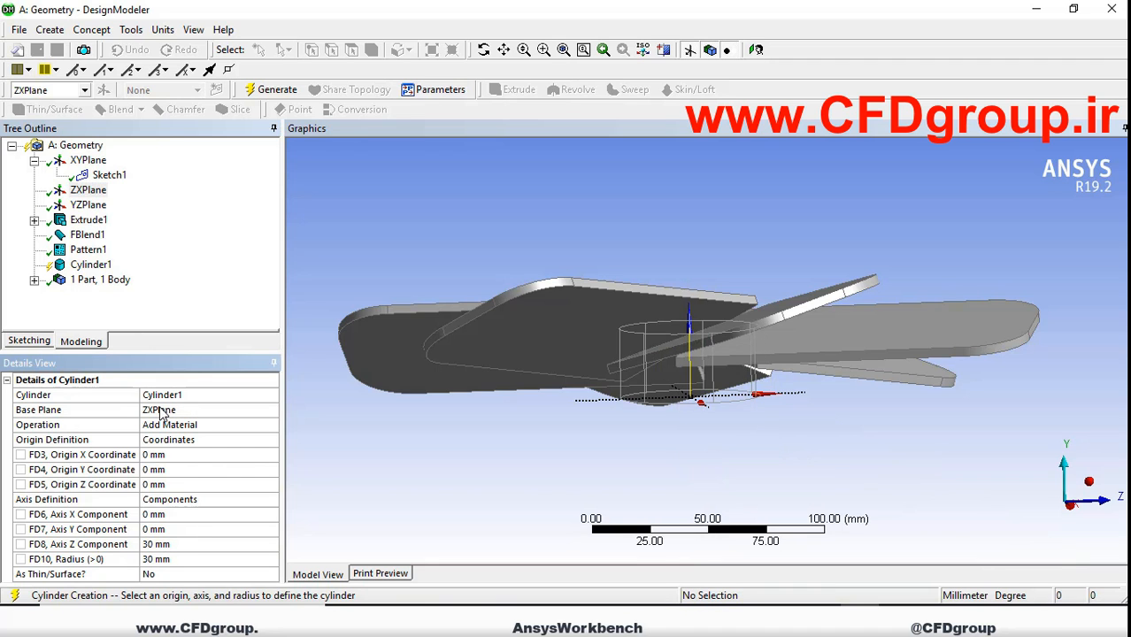
# Step: Set the radius of the central cylinder to 75 mm
pyautogui.moveTo(637, 354); pyautogui.dragTo(687, 360, button='middle')
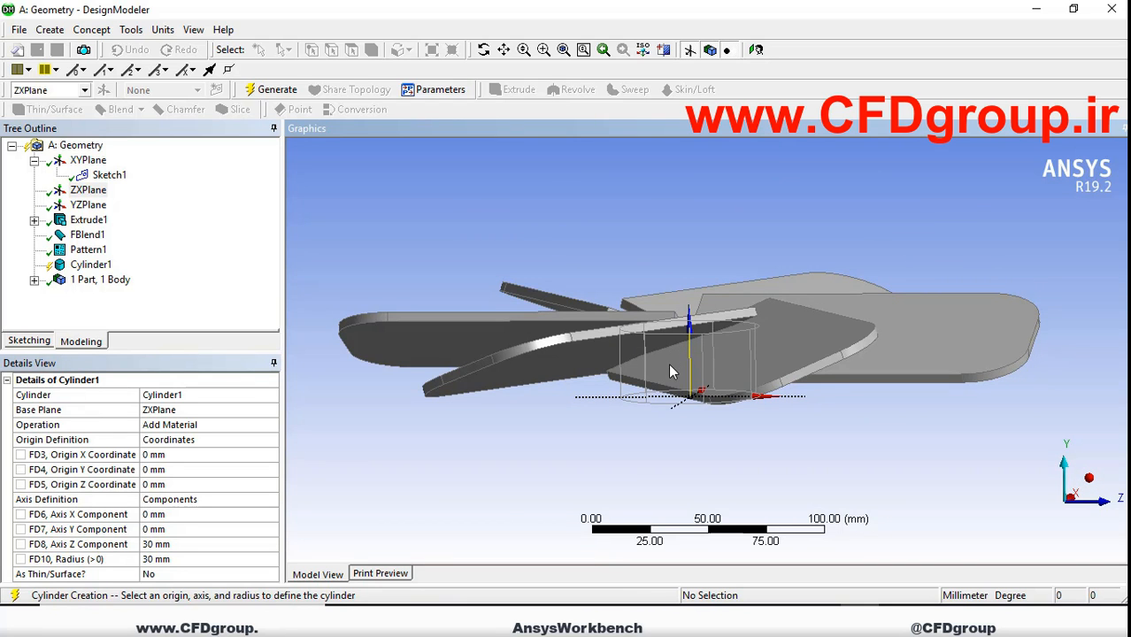
pyautogui.scroll(-1, 667, 387)
pyautogui.scroll(1, 549, 414)
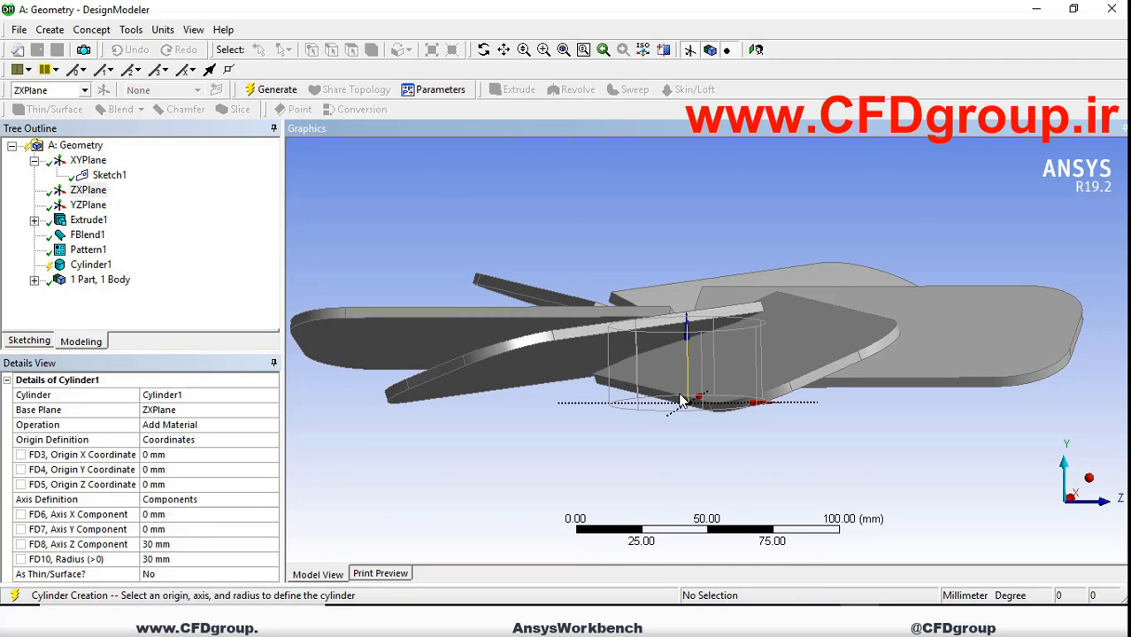
pyautogui.click(183, 561)
pyautogui.write('75')
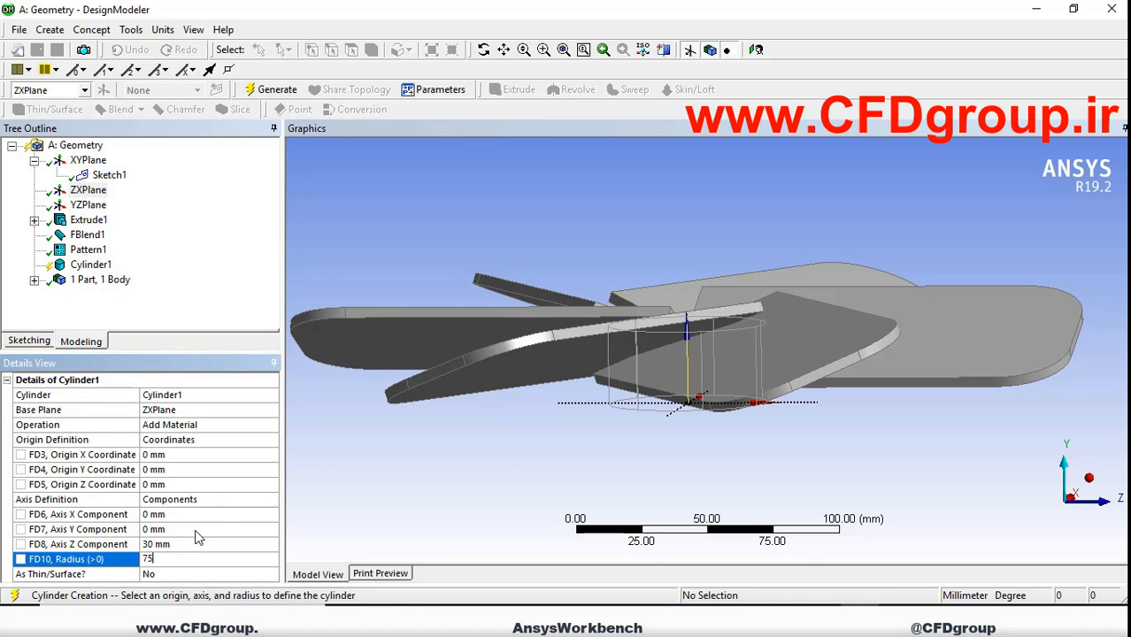
pyautogui.click(171, 305)
pyautogui.moveTo(757, 375)
pyautogui.mouseDown(button='middle')
pyautogui.moveTo(782, 421)
pyautogui.moveTo(765, 379)
pyautogui.mouseUp(button='middle')
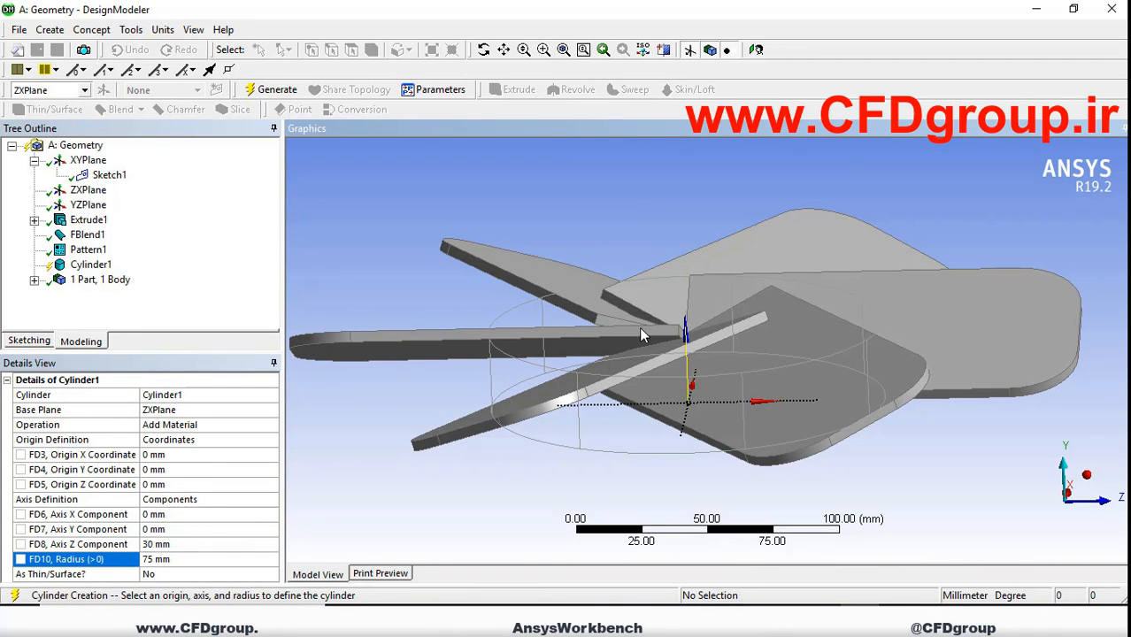
# Step: Set the central cylinder's axis Z component to 50 mm and generate the body
pyautogui.click(185, 544)
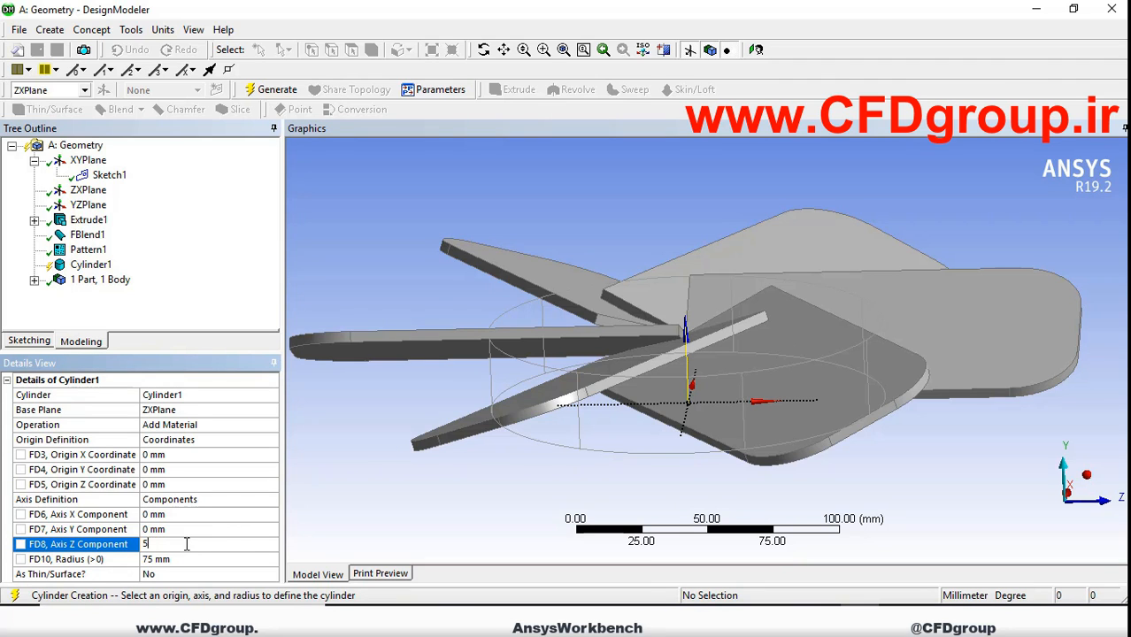
pyautogui.press('Return')
pyautogui.moveTo(601, 433)
pyautogui.mouseDown(button='middle')
pyautogui.moveTo(601, 410)
pyautogui.moveTo(618, 424)
pyautogui.mouseUp(button='middle')
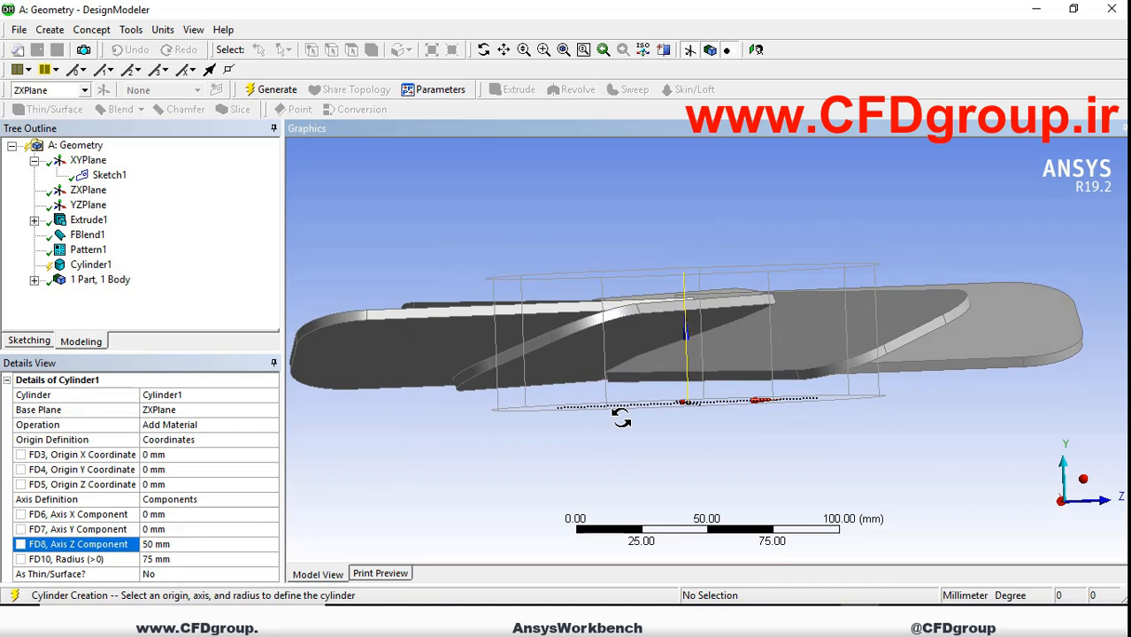
pyautogui.rightClick(92, 265)
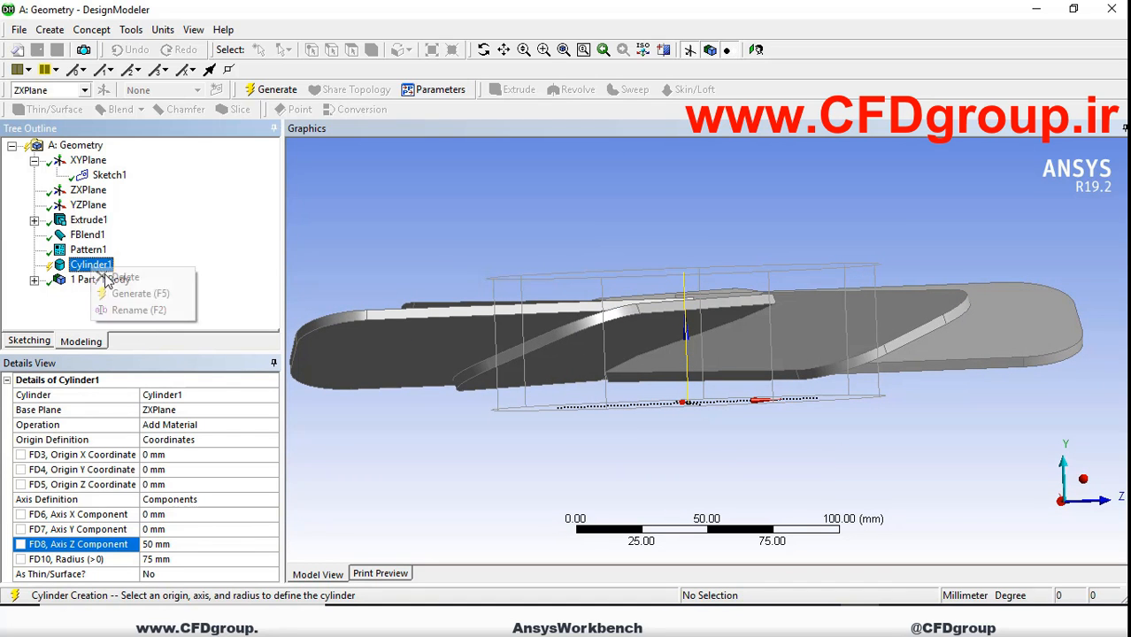
pyautogui.click(121, 296)
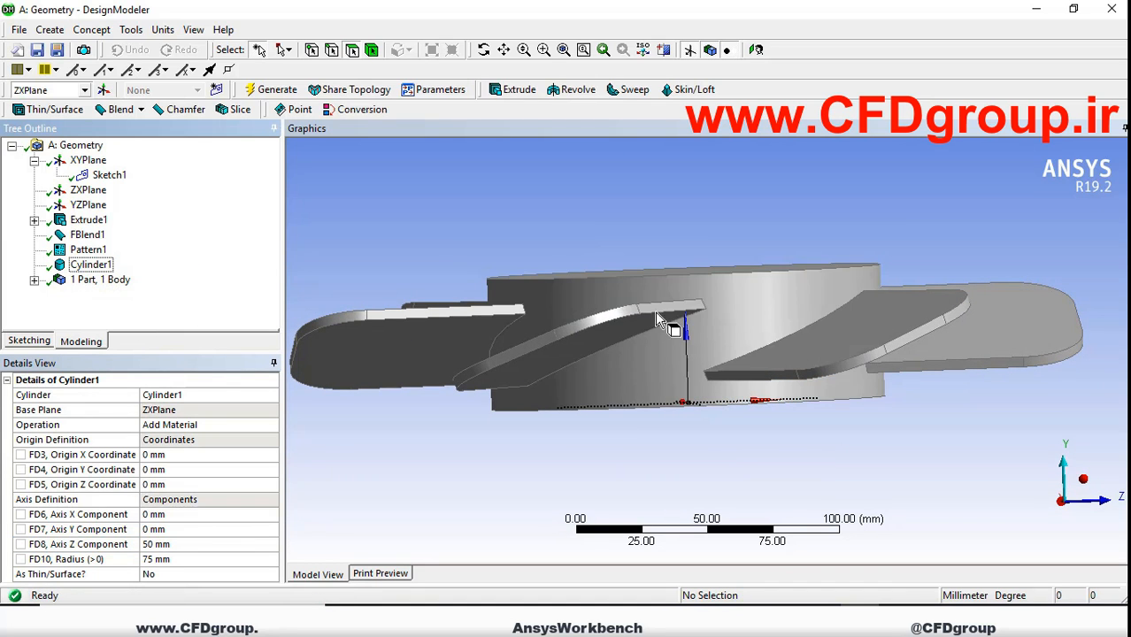
# Step: Create a new plane and change its type to From Face
pyautogui.moveTo(737, 311); pyautogui.dragTo(748, 229, button='middle')
pyautogui.scroll(-6, 718, 327)
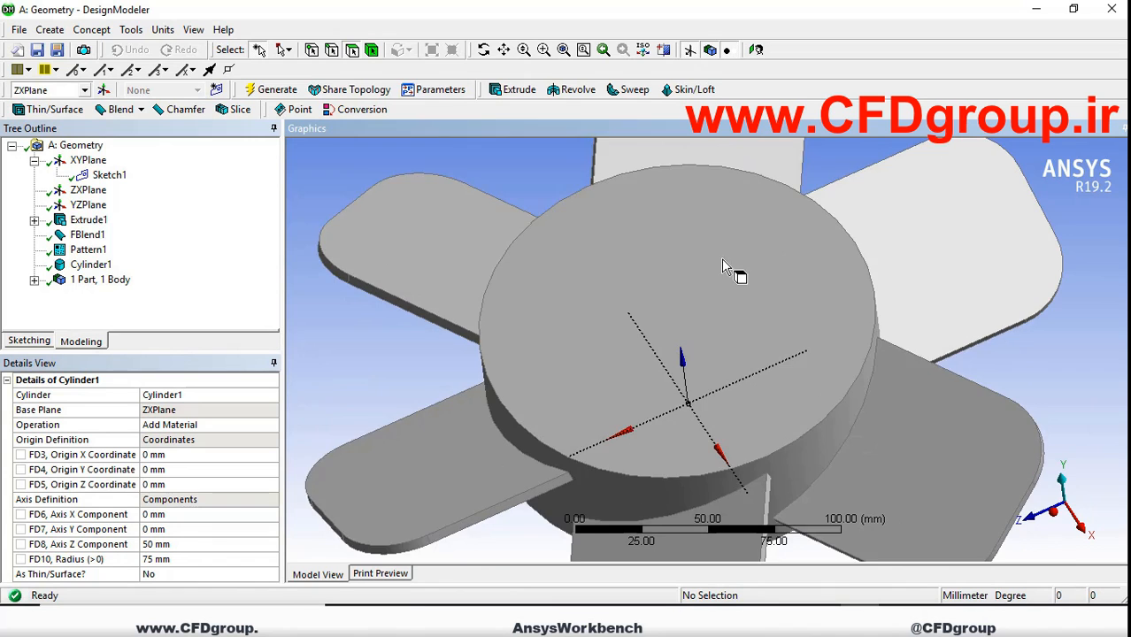
pyautogui.moveTo(704, 320); pyautogui.dragTo(729, 268, button='middle')
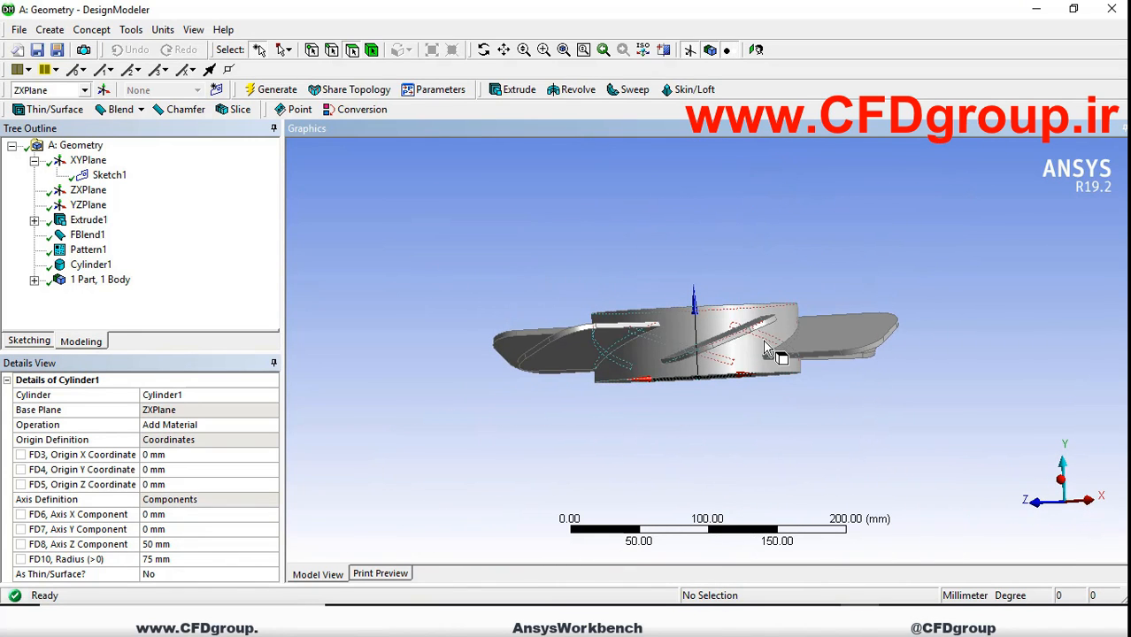
pyautogui.scroll(-2, 747, 281)
pyautogui.scroll(-2, 740, 262)
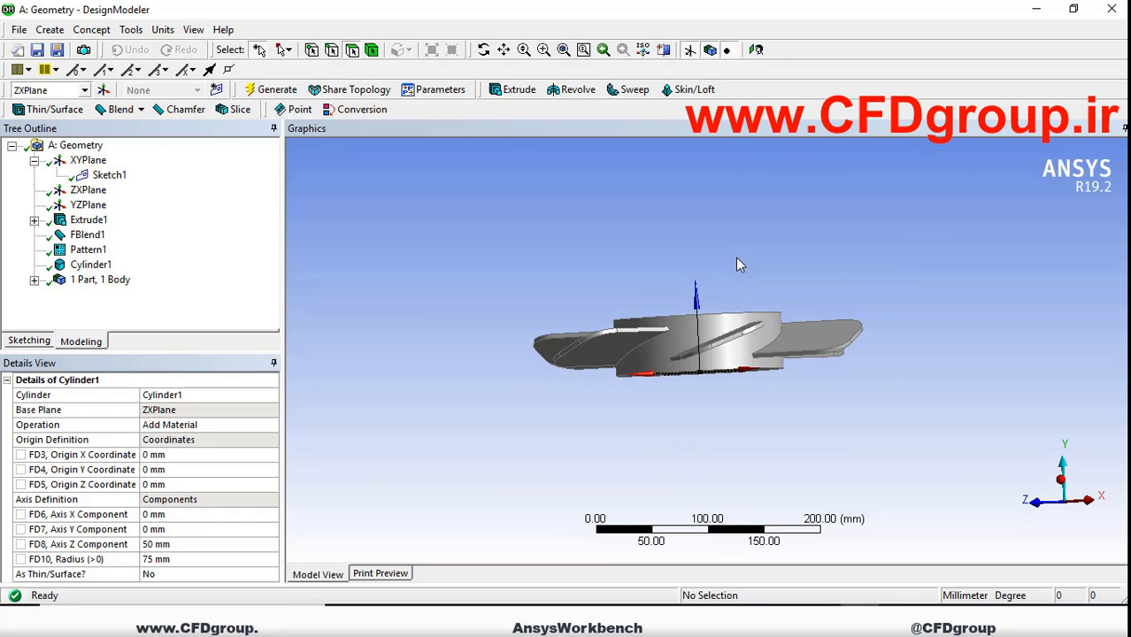
pyautogui.moveTo(711, 281); pyautogui.dragTo(748, 316, button='middle')
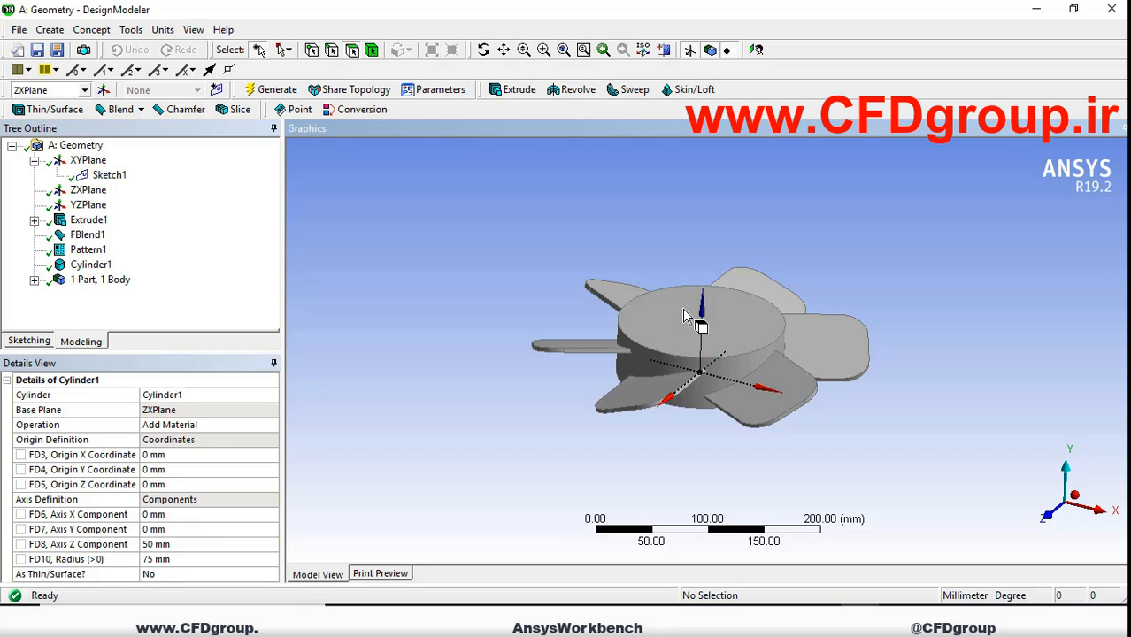
pyautogui.click(103, 90)
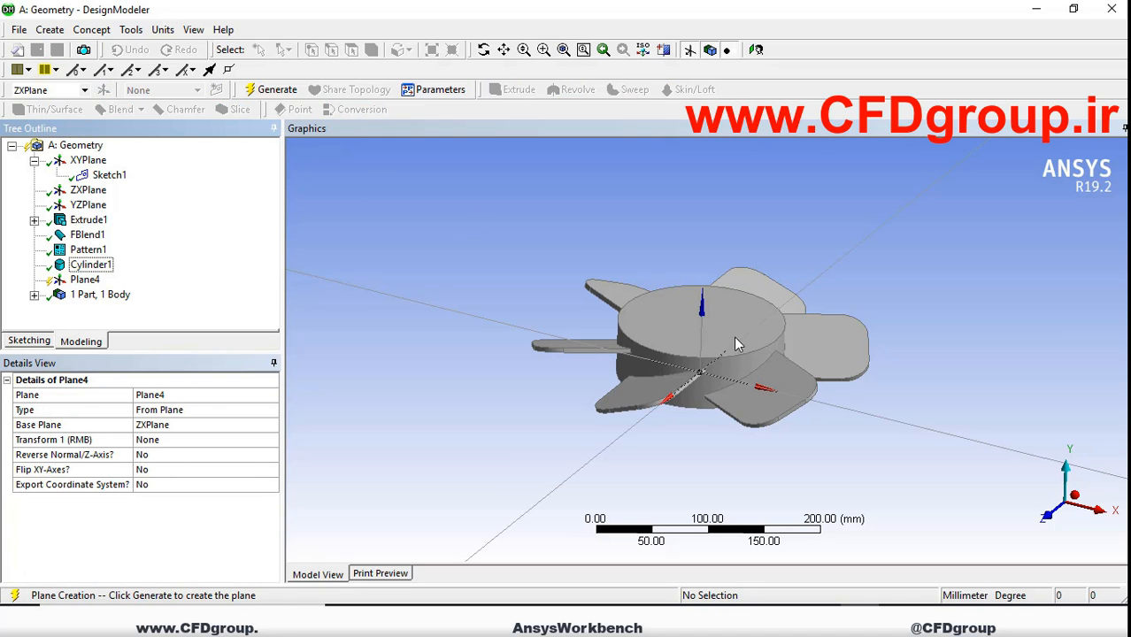
pyautogui.click(206, 411)
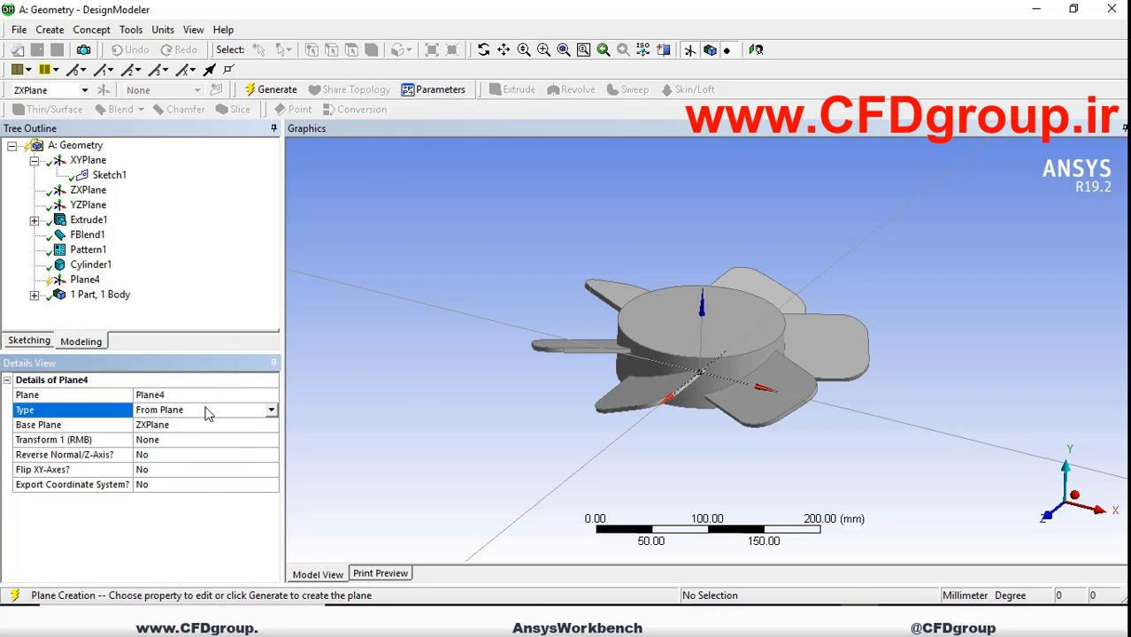
pyautogui.click(271, 411)
pyautogui.click(228, 434)
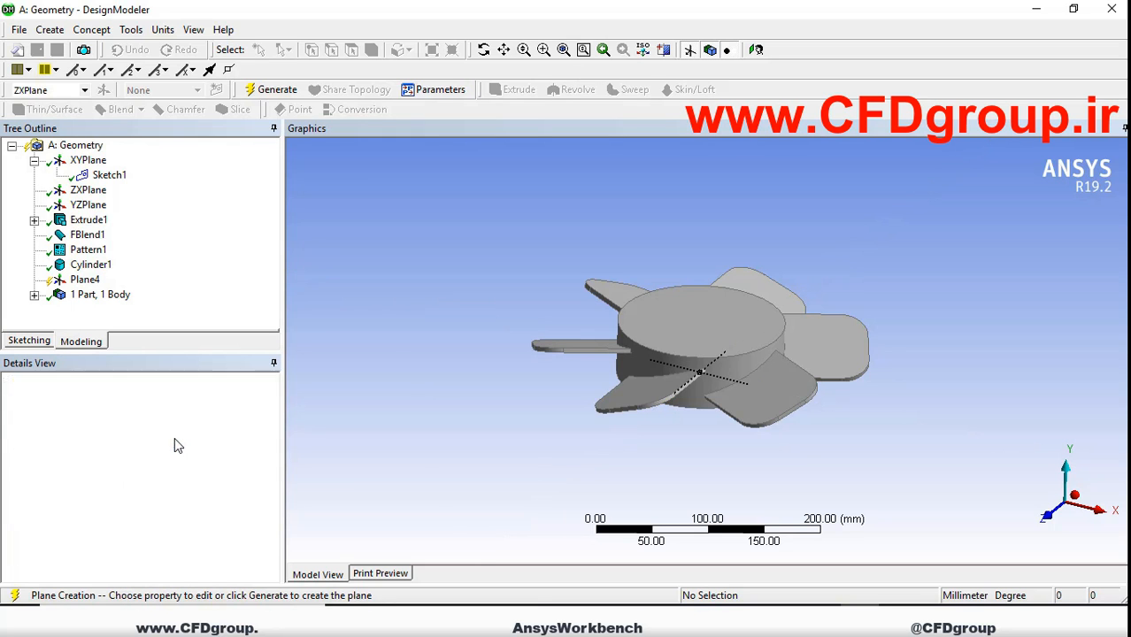
# Step: Assign the central cylinder's top circular face as the new plane's base face and generate the plane
pyautogui.click(209, 443)
pyautogui.click(730, 329)
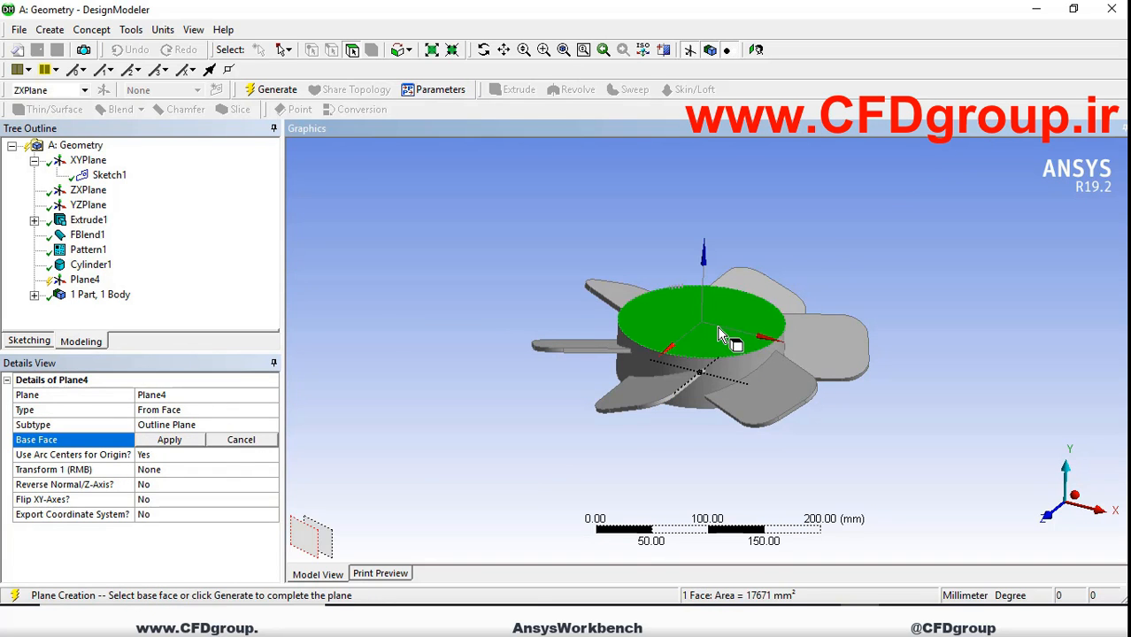
pyautogui.click(175, 441)
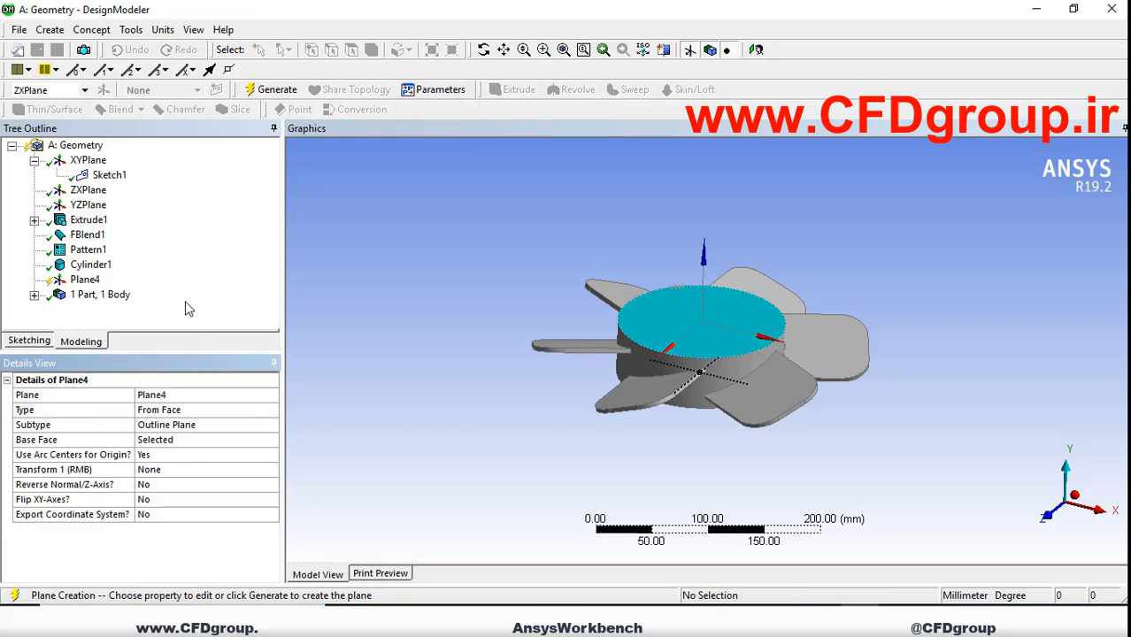
pyautogui.rightClick(88, 281)
pyautogui.click(132, 310)
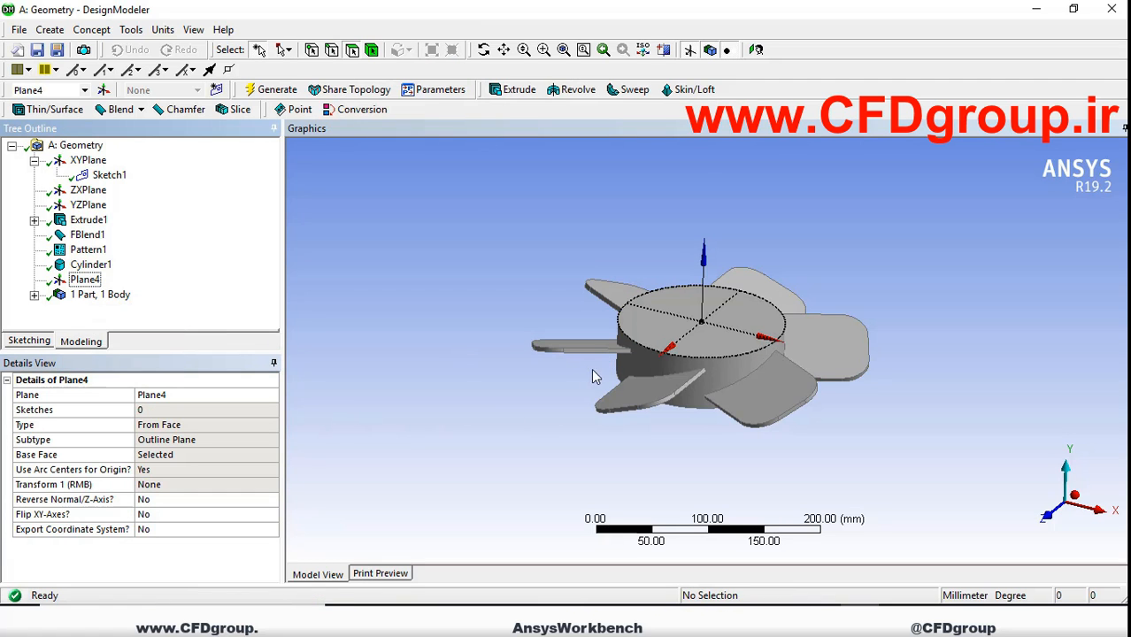
# Step: Add a second Cylinder primitive to the impeller model
pyautogui.scroll(-1, 770, 328)
pyautogui.keyDown('ctrl'); pyautogui.moveTo(817, 273); pyautogui.dragTo(775, 345, button='middle'); pyautogui.keyUp('ctrl')
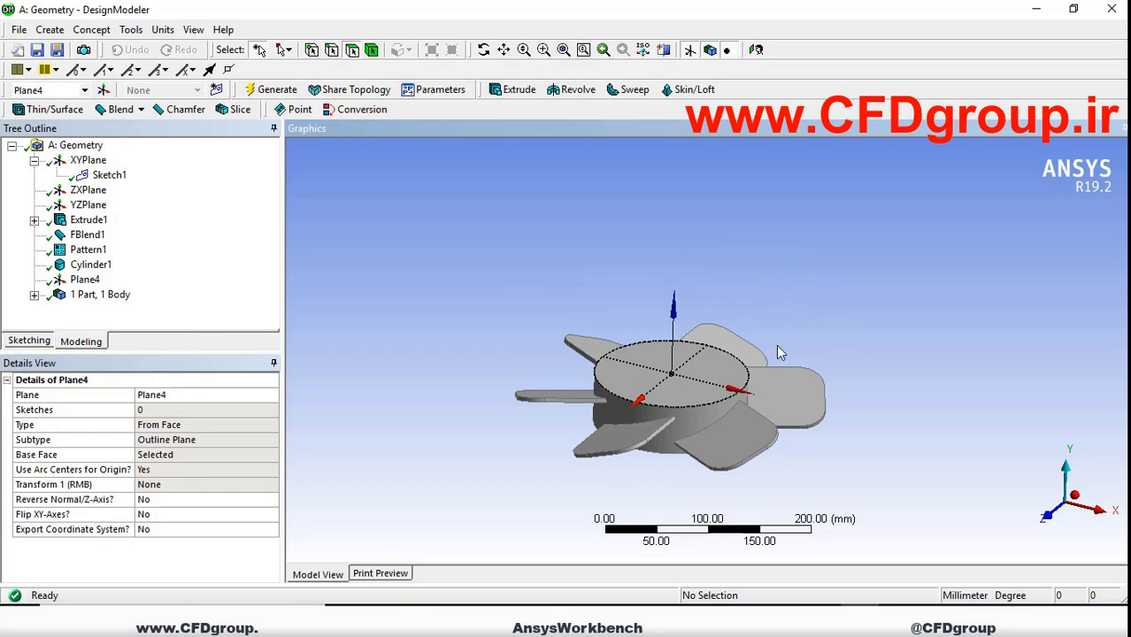
pyautogui.scroll(2, 800, 331)
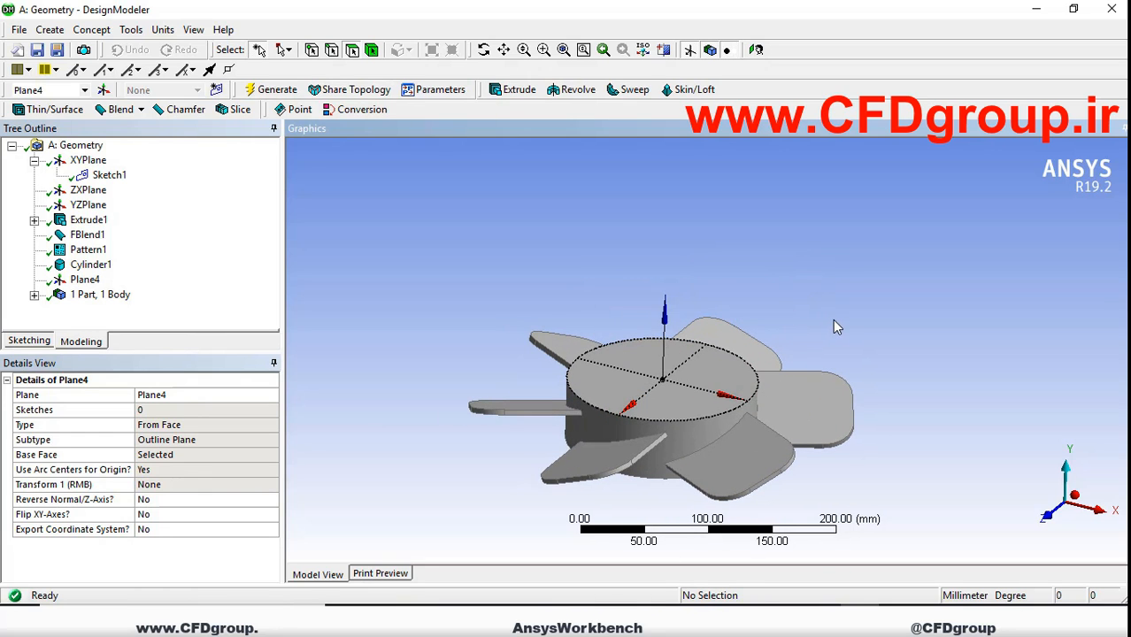
pyautogui.click(86, 279)
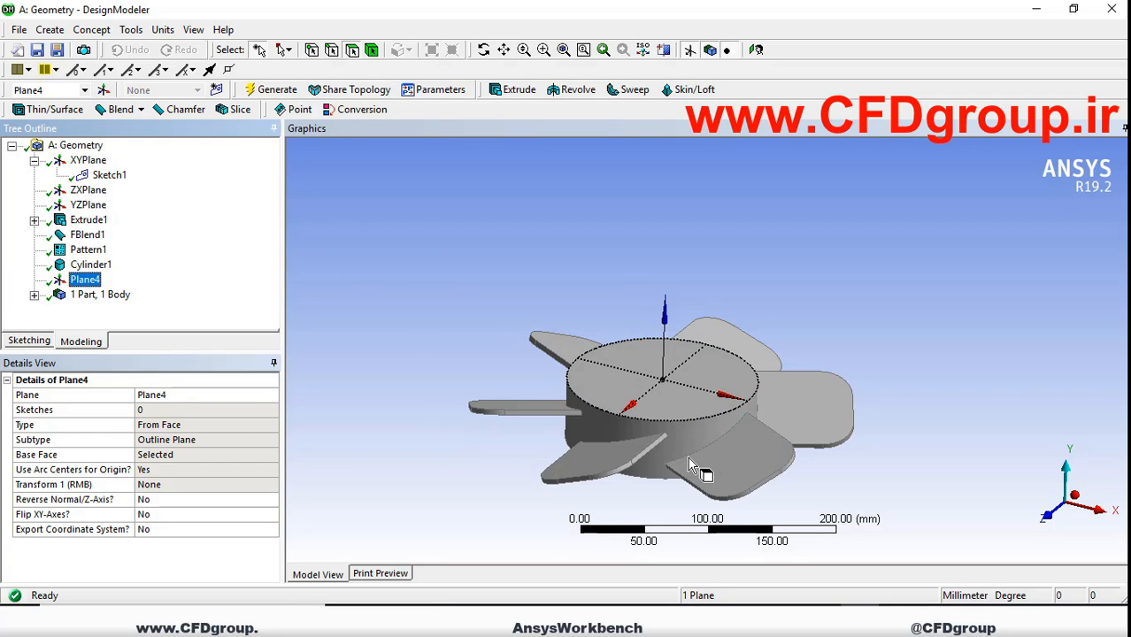
pyautogui.click(50, 29)
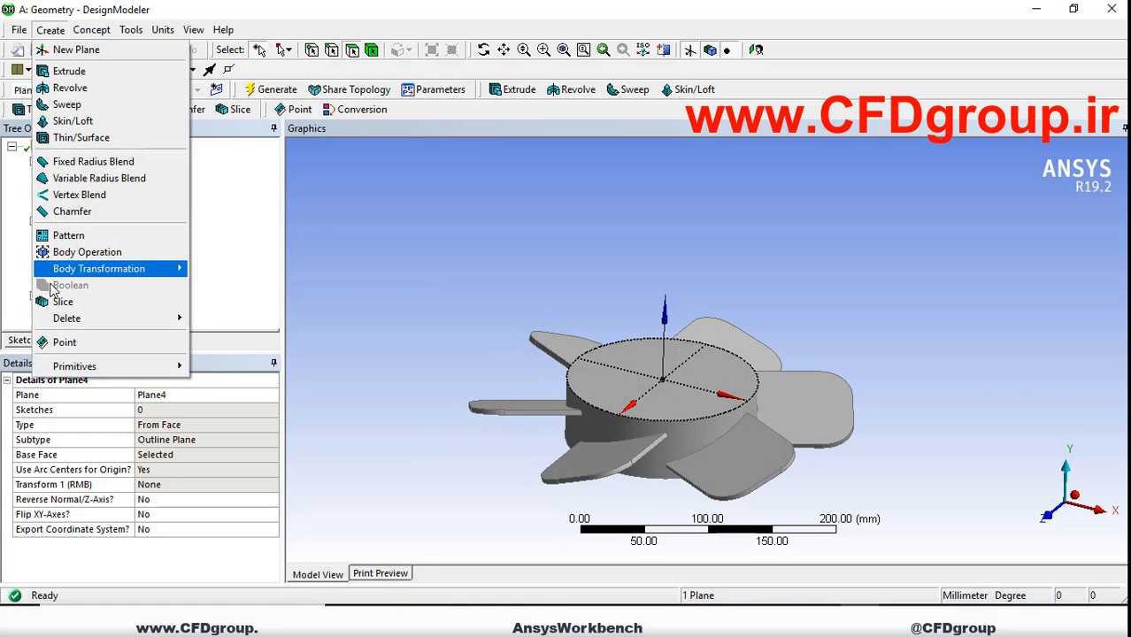
pyautogui.moveTo(97, 366)
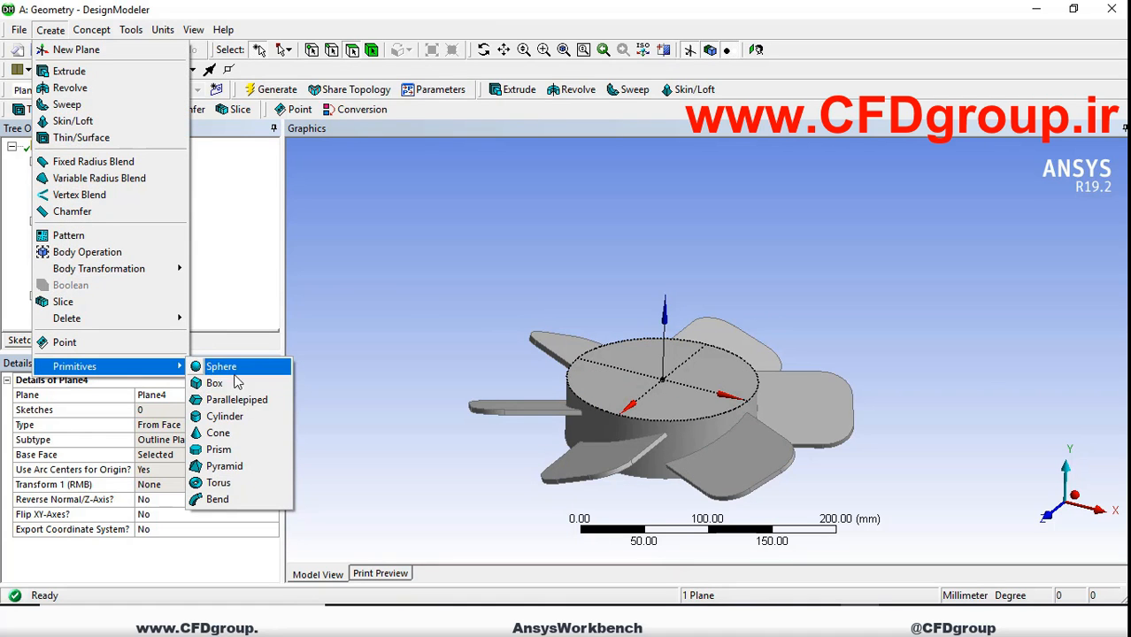
pyautogui.click(228, 416)
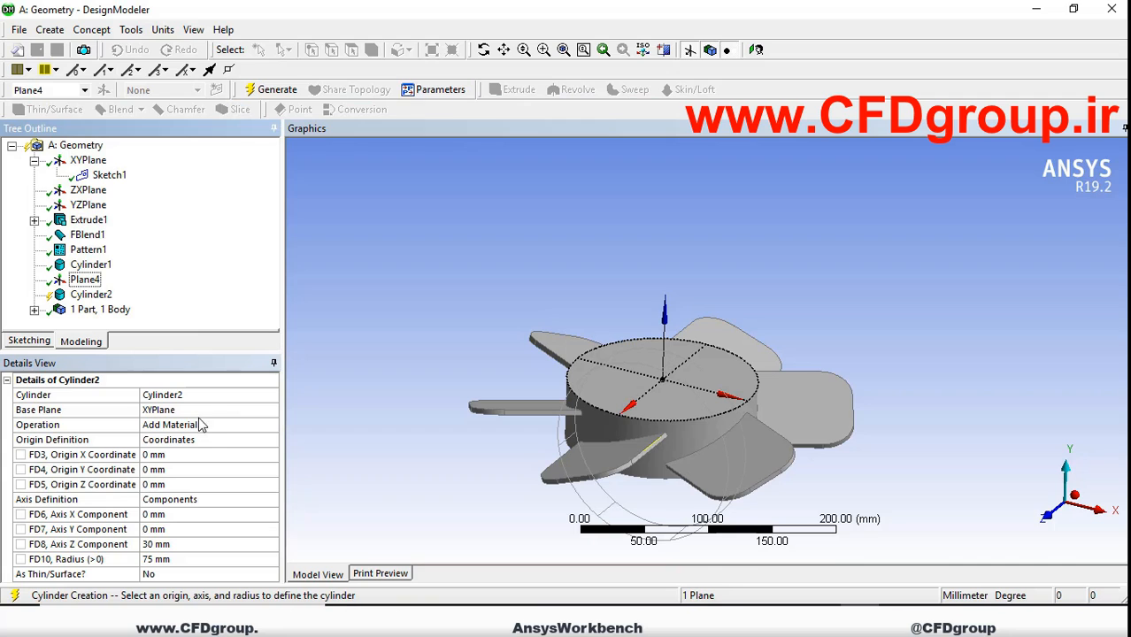
# Step: Set the second cylinder's base plane to Plane4 on the hub's top face
pyautogui.click(214, 414)
pyautogui.click(237, 439)
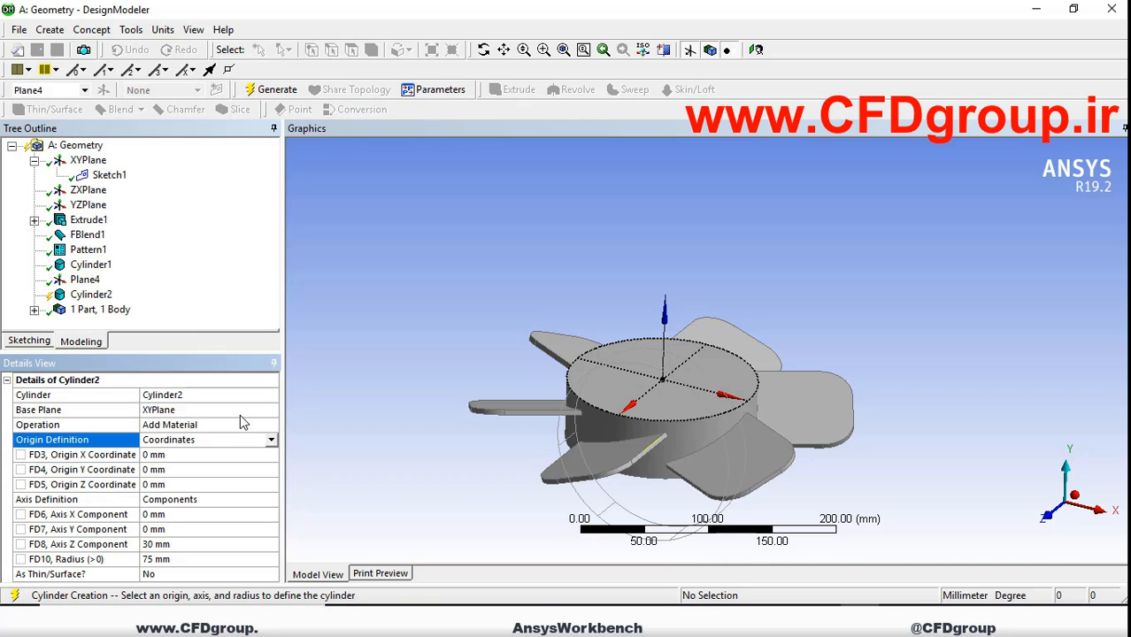
pyautogui.click(240, 412)
pyautogui.click(98, 298)
pyautogui.click(162, 407)
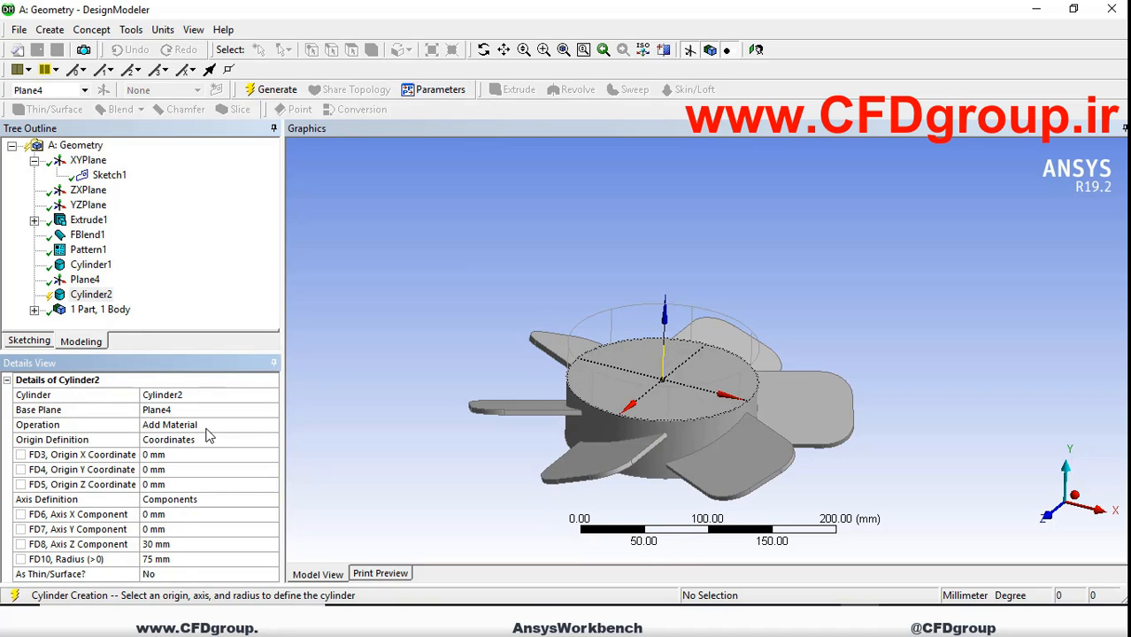
# Step: Set the second cylinder's radius to 15 mm and its axis Z component to 550 mm
pyautogui.click(183, 558)
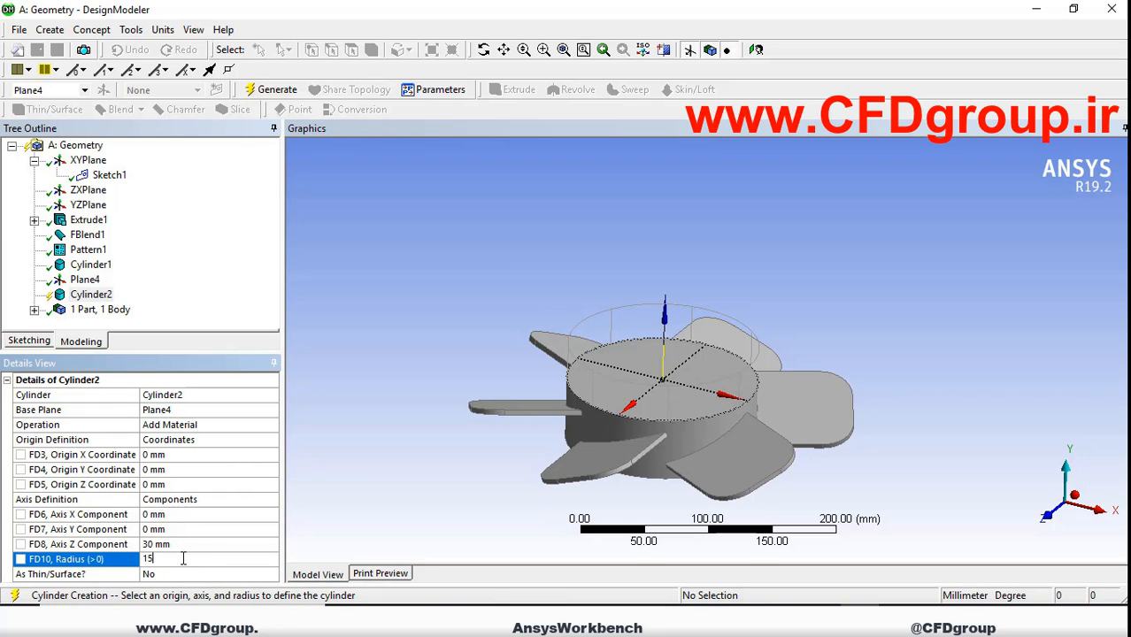
pyautogui.click(204, 543)
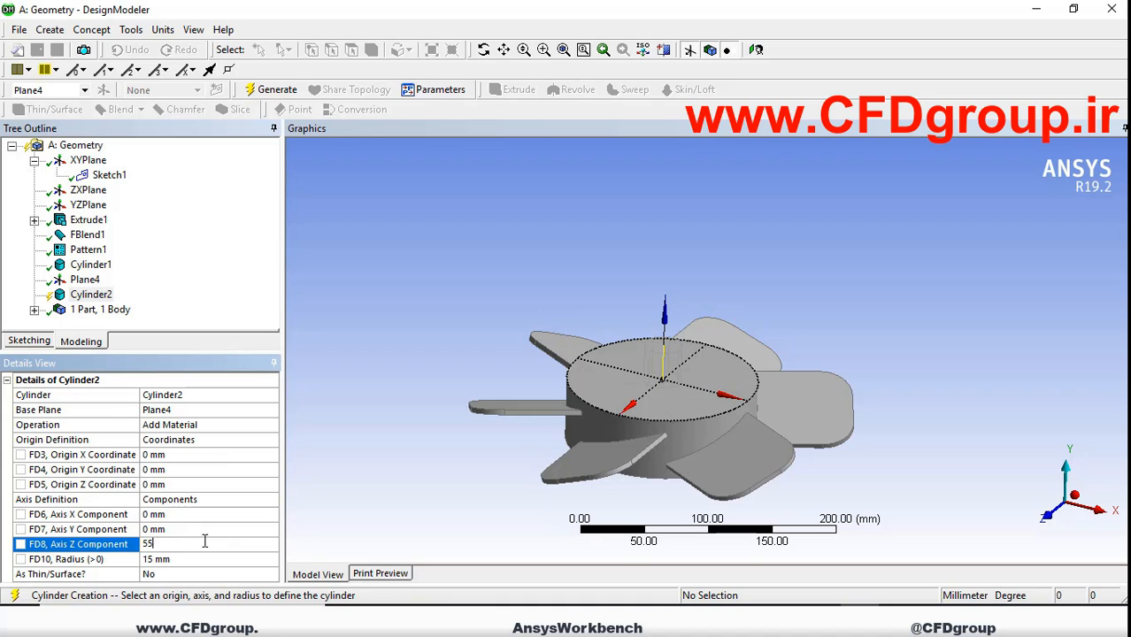
pyautogui.write('550')
pyautogui.press('Return')
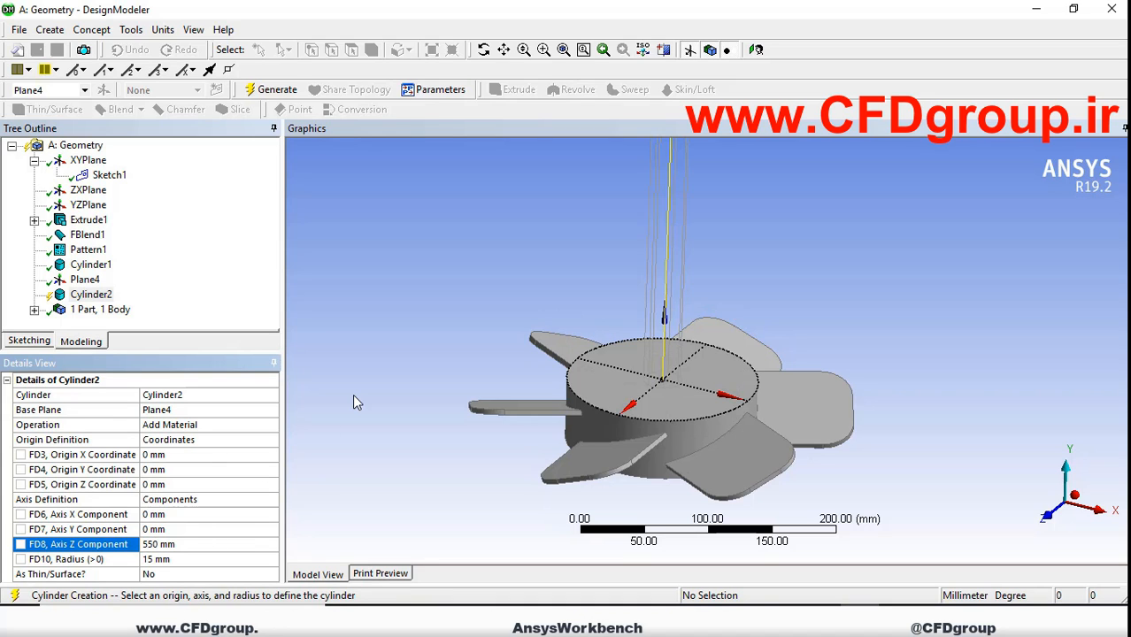
# Step: Generate the long shaft cylinder on top of the impeller hub
pyautogui.rightClick(85, 294)
pyautogui.click(128, 320)
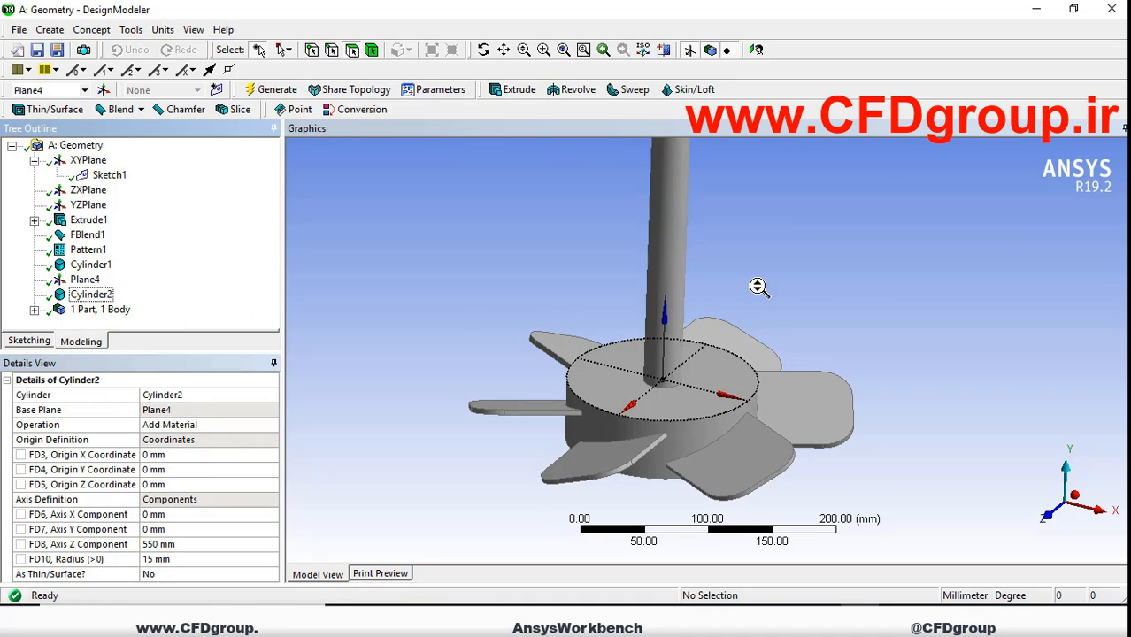
pyautogui.moveTo(768, 259); pyautogui.dragTo(736, 327, button='middle')
pyautogui.scroll(1, 735, 327)
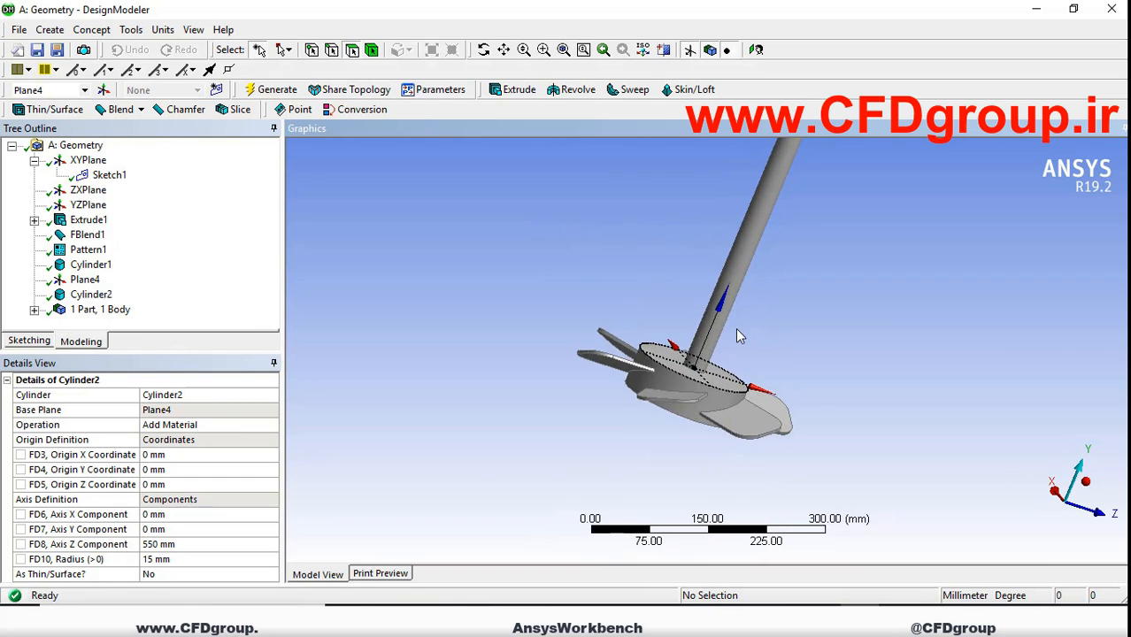
pyautogui.scroll(-5, 735, 327)
pyautogui.scroll(-3, 740, 350)
pyautogui.moveTo(737, 332); pyautogui.dragTo(580, 322, button='middle')
pyautogui.moveTo(654, 296); pyautogui.dragTo(693, 279, button='middle')
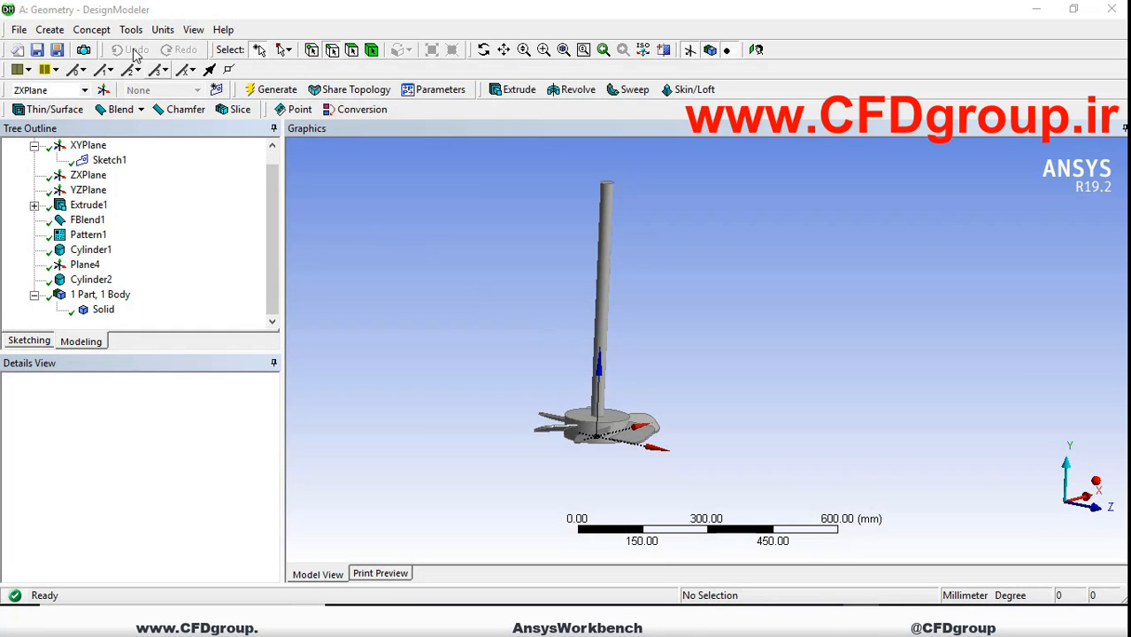
# Step: Add another Cylinder primitive and set its base plane to ZXPlane
pyautogui.click(50, 30)
pyautogui.moveTo(114, 375)
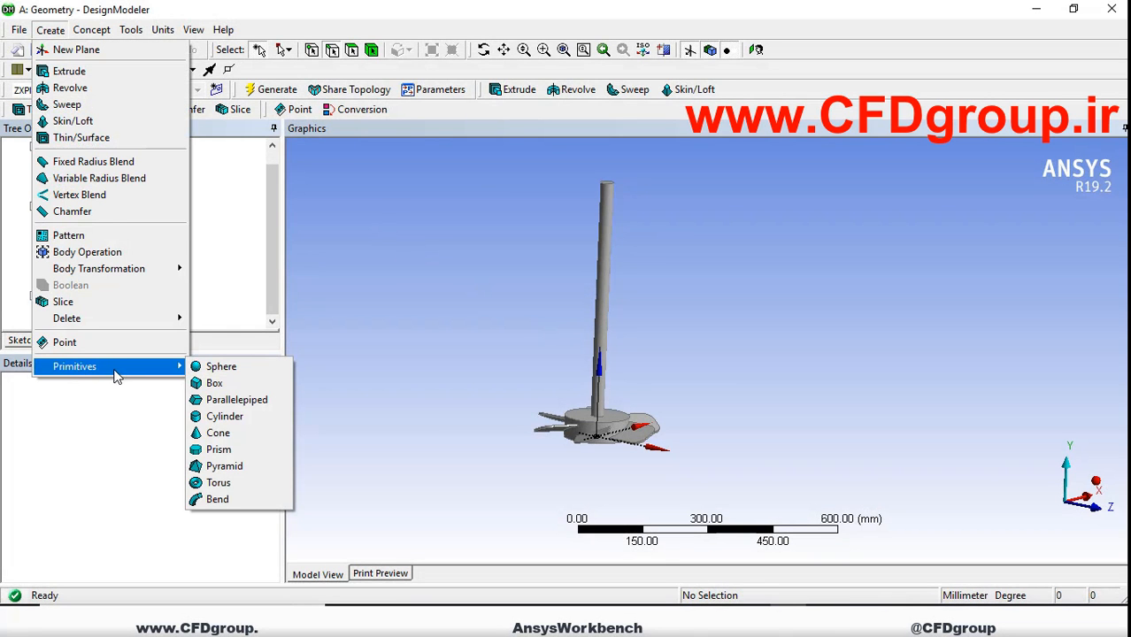
pyautogui.click(228, 422)
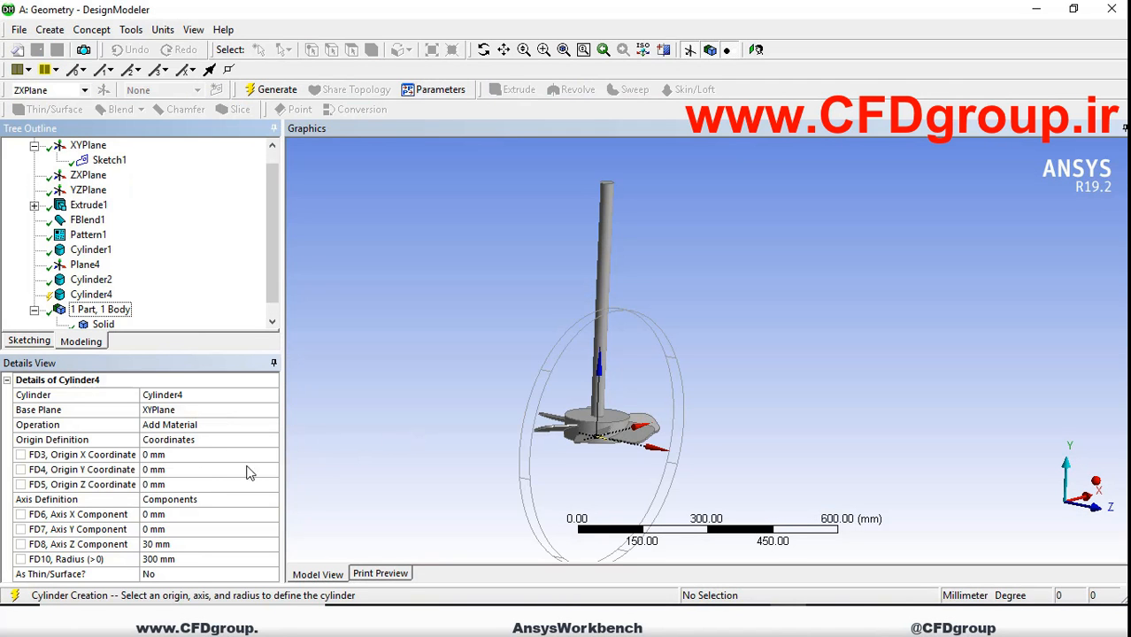
pyautogui.click(174, 412)
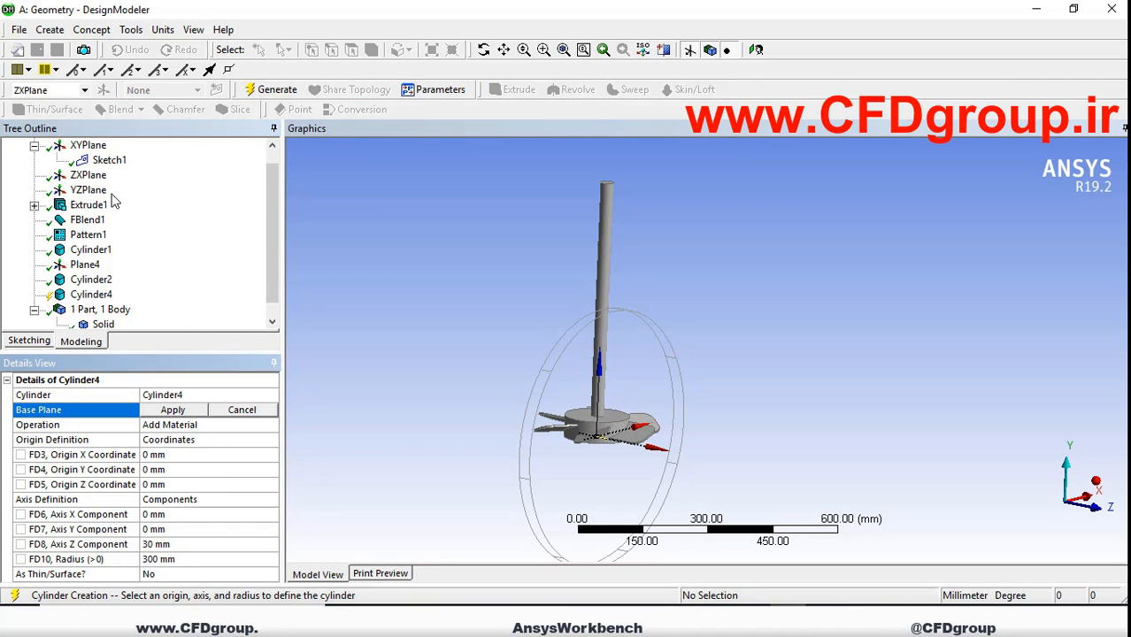
pyautogui.click(88, 175)
pyautogui.click(173, 410)
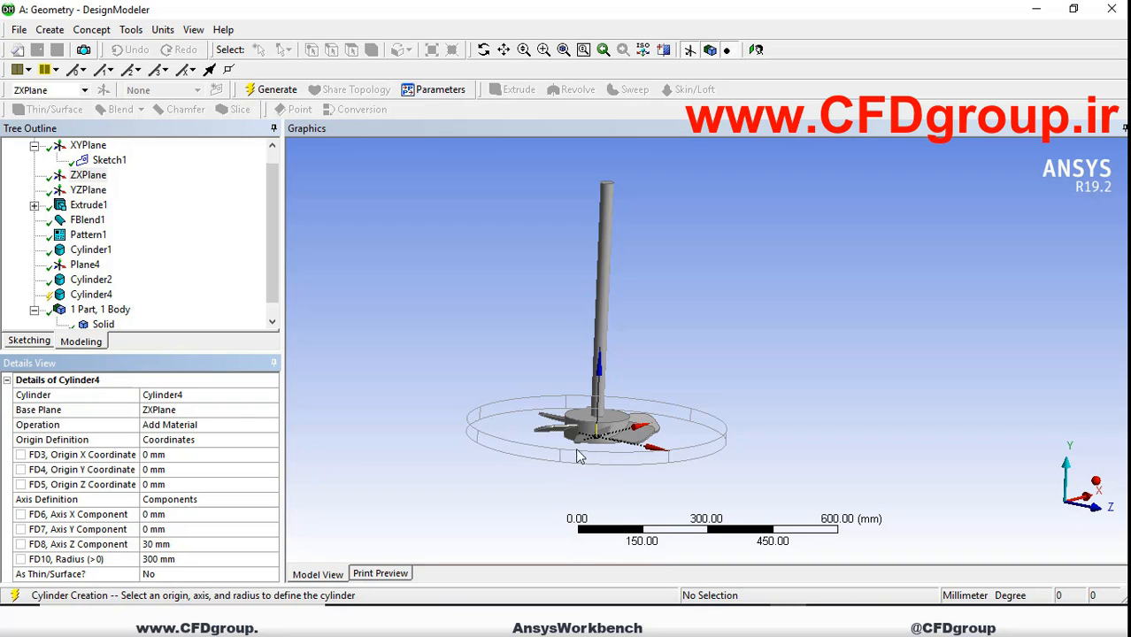
# Step: Set the new cylinder's origin Z coordinate to -100 mm and its axis Z component to 700 mm
pyautogui.click(198, 485)
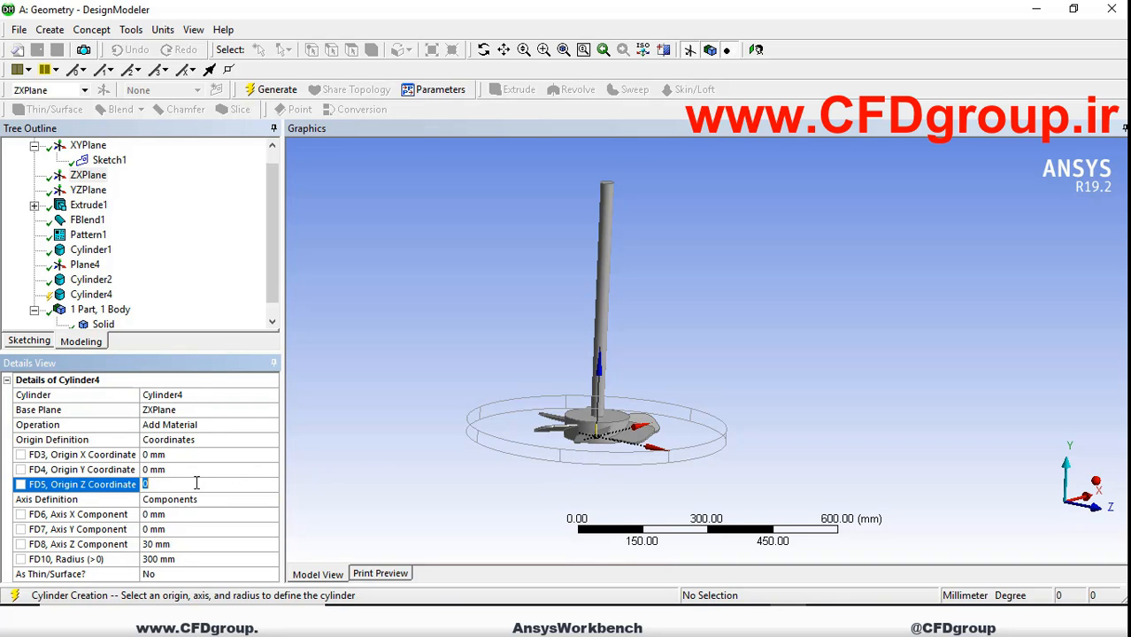
pyautogui.write('-100')
pyautogui.press('Return')
pyautogui.keyDown('ctrl'); pyautogui.moveTo(575, 452); pyautogui.dragTo(600, 329, button='middle'); pyautogui.keyUp('ctrl')
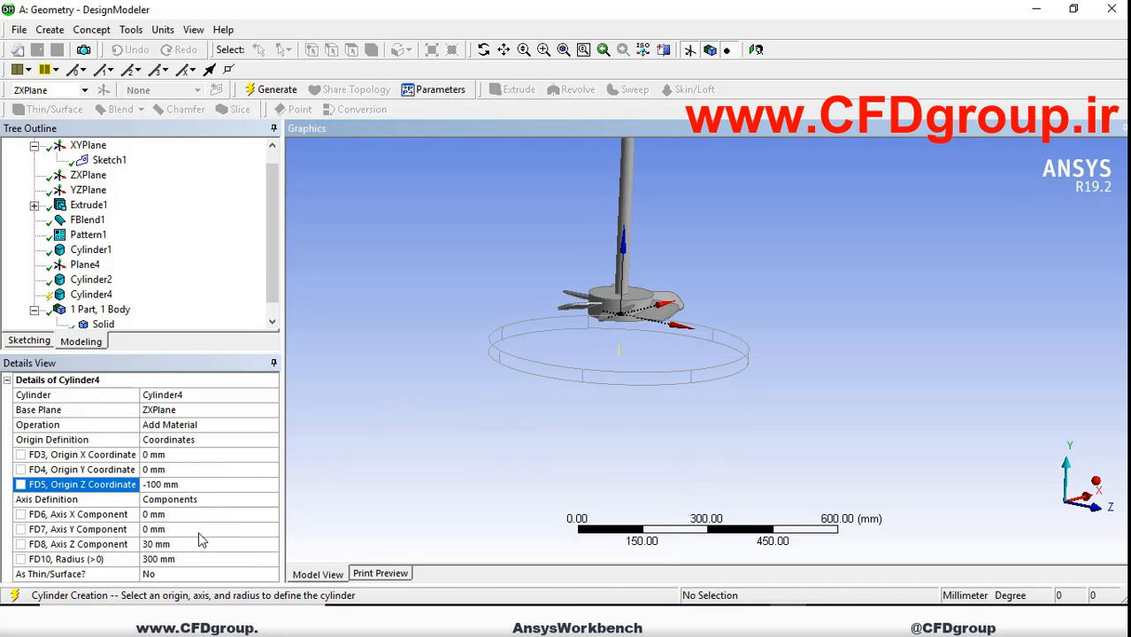
pyautogui.click(186, 560)
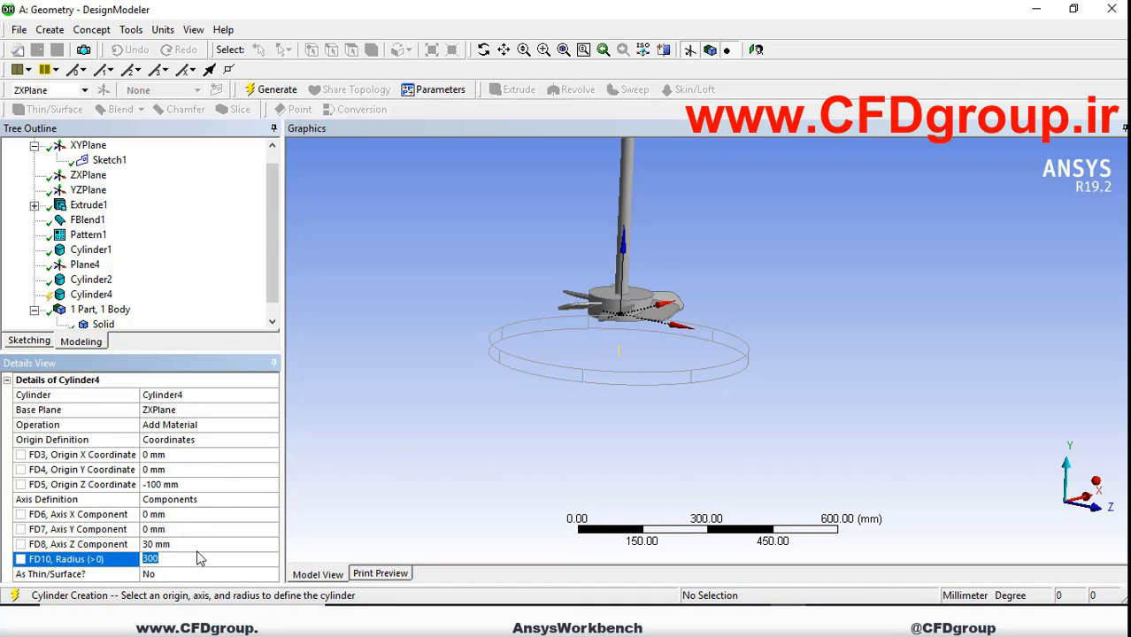
pyautogui.click(198, 544)
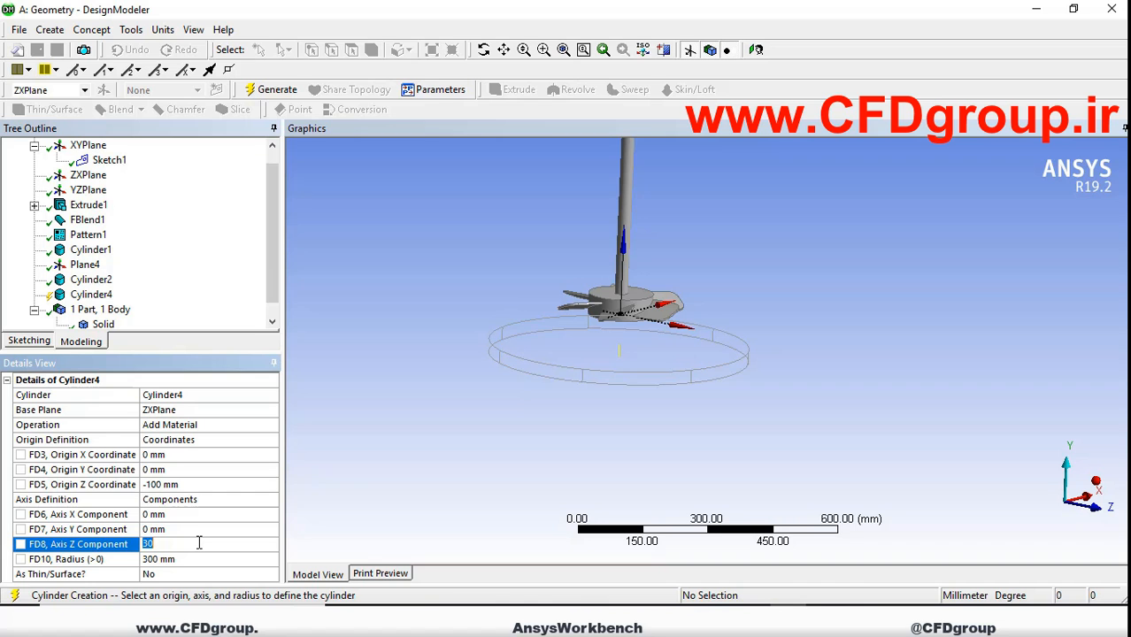
pyautogui.write('700')
pyautogui.press('Return')
pyautogui.moveTo(486, 410); pyautogui.dragTo(633, 235, button='middle')
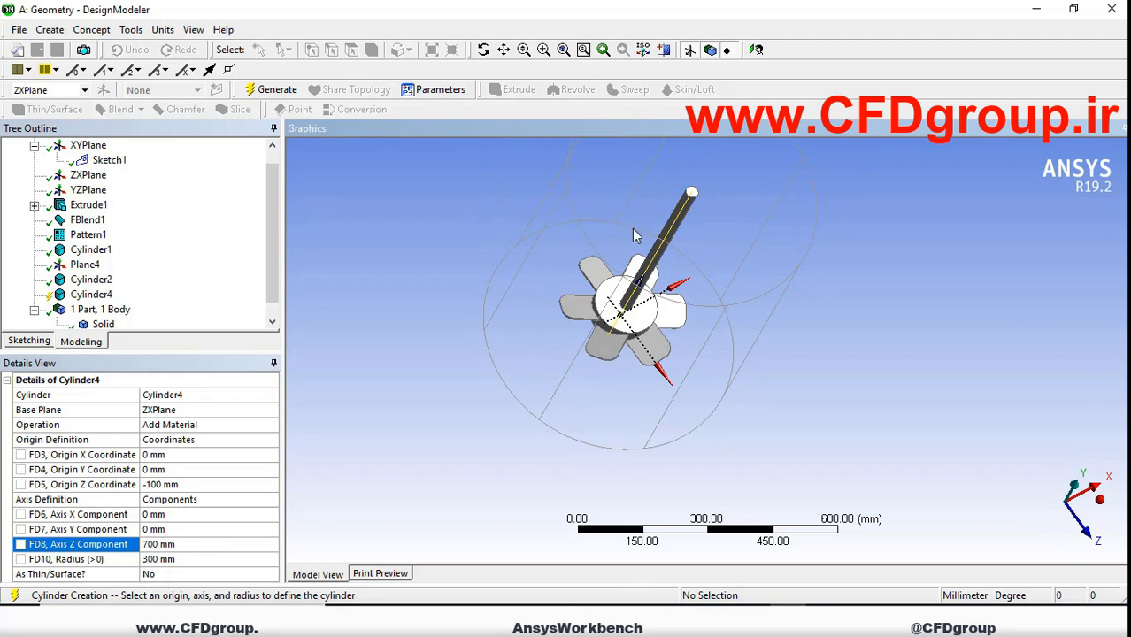
# Step: Generate the large cylinder around the impeller with the Add Material operation
pyautogui.rightClick(91, 294)
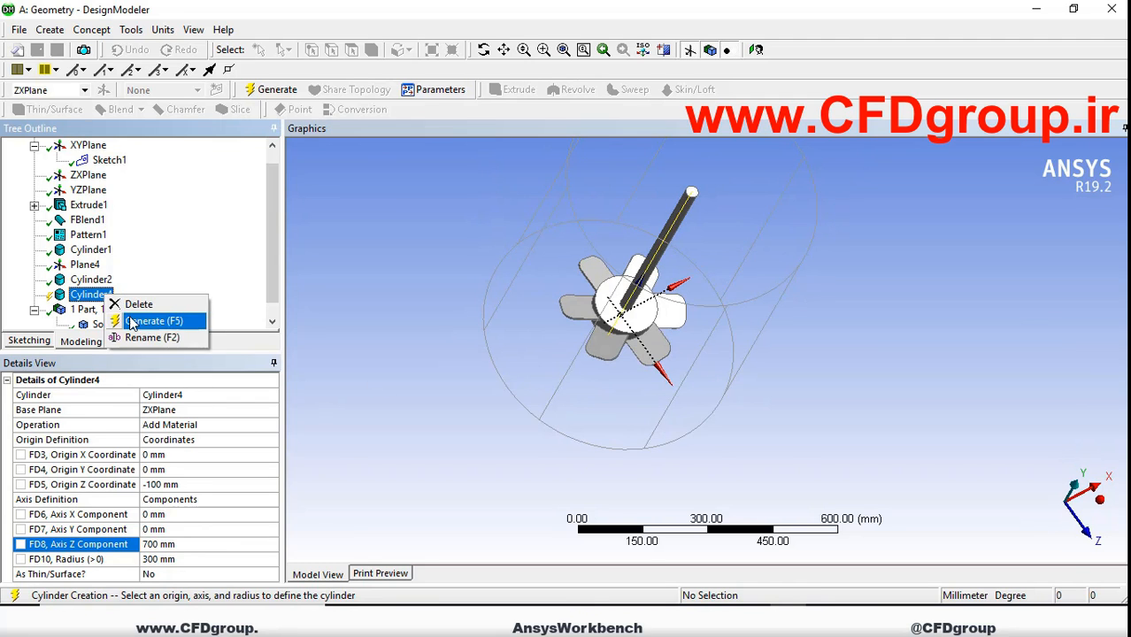
pyautogui.click(149, 318)
pyautogui.moveTo(798, 369); pyautogui.dragTo(779, 296, button='middle')
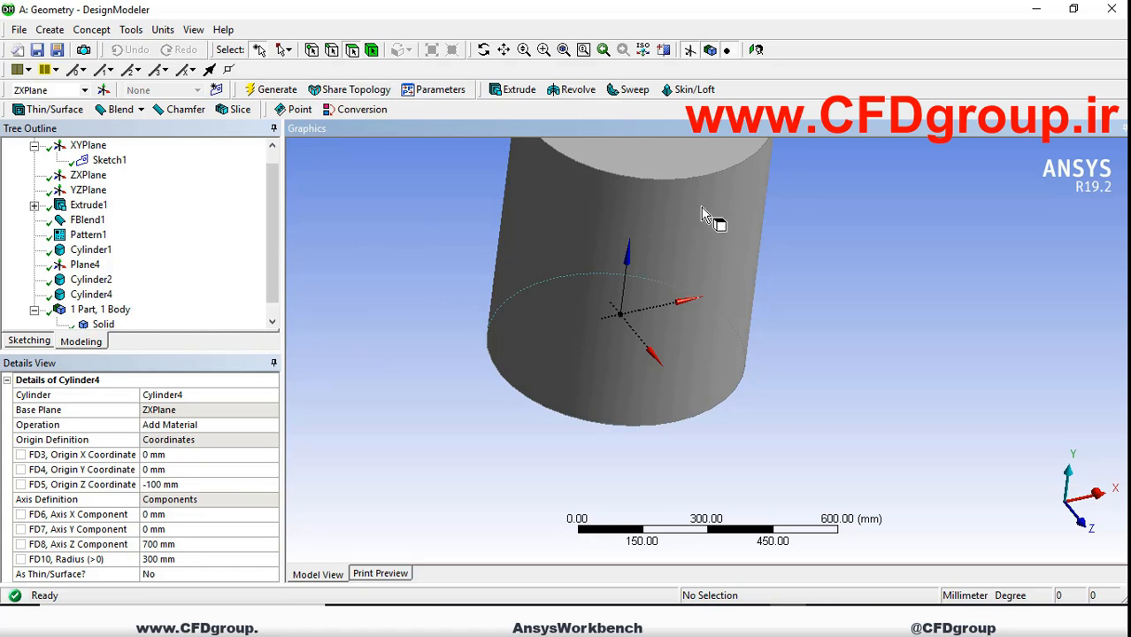
pyautogui.click(110, 324)
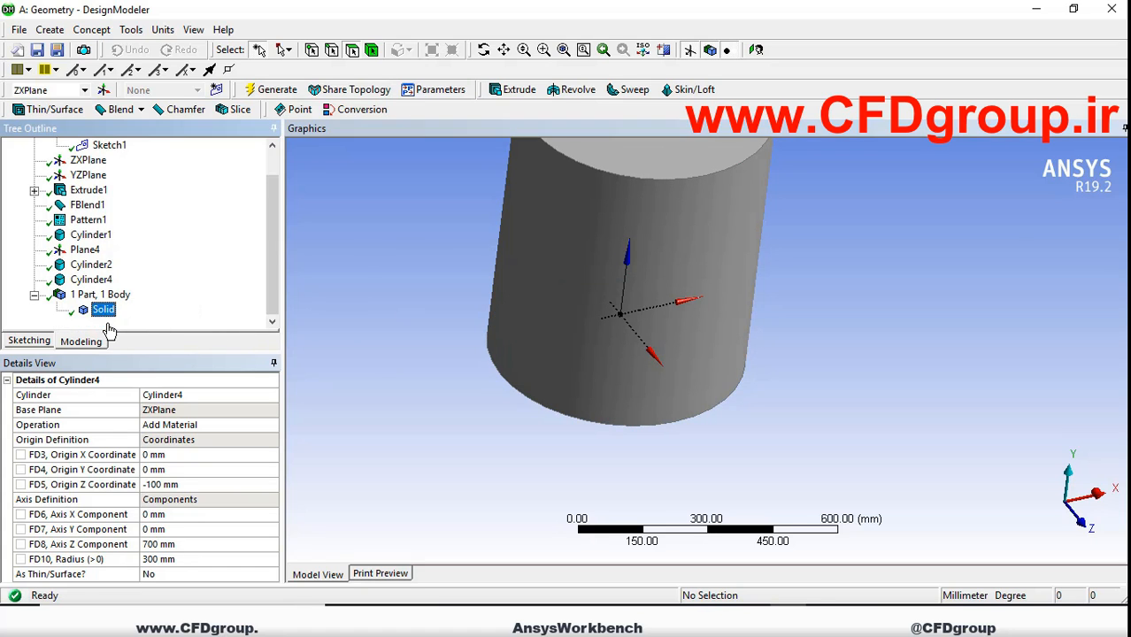
# Step: Edit the large enclosing cylinder, change its operation to Add Frozen and regenerate it
pyautogui.click(91, 280)
pyautogui.rightClick(93, 280)
pyautogui.click(141, 292)
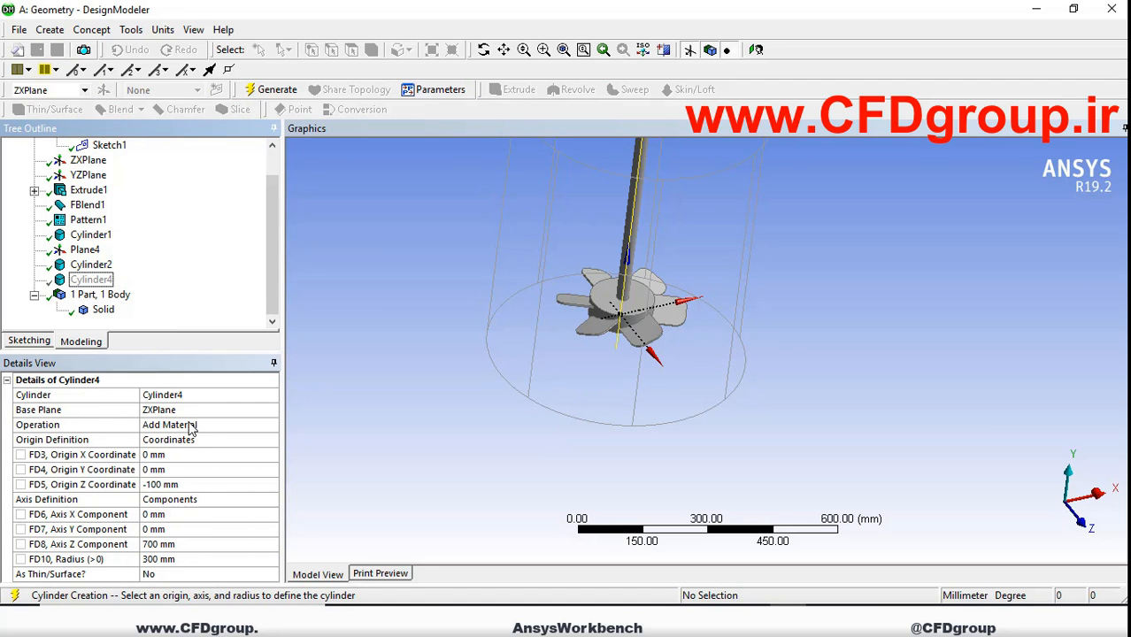
pyautogui.click(194, 425)
pyautogui.click(273, 425)
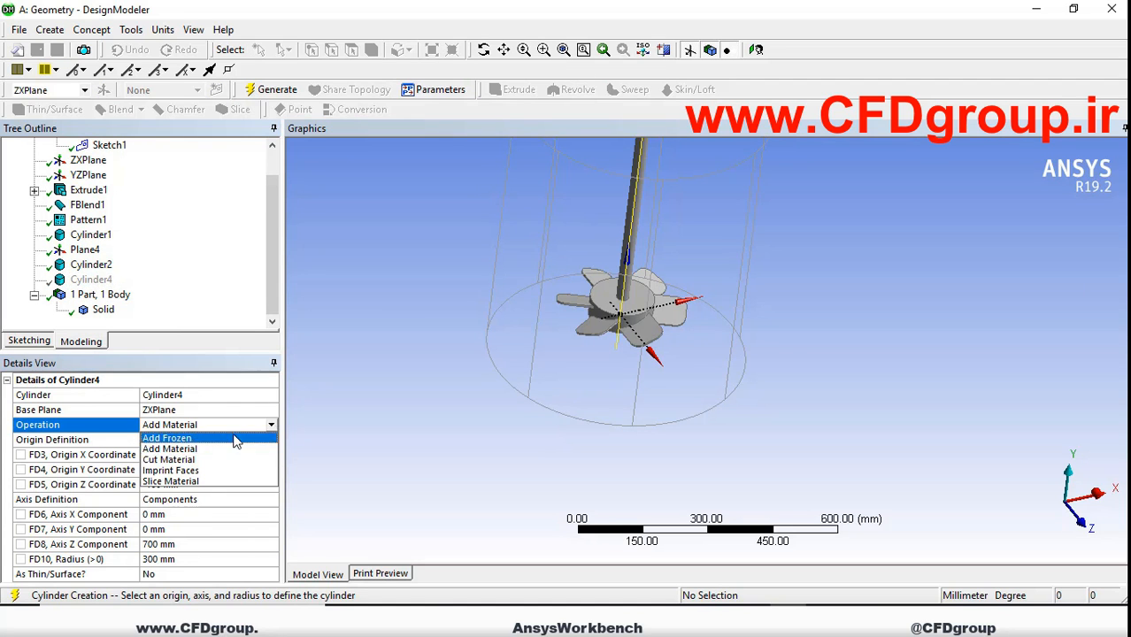
pyautogui.click(188, 439)
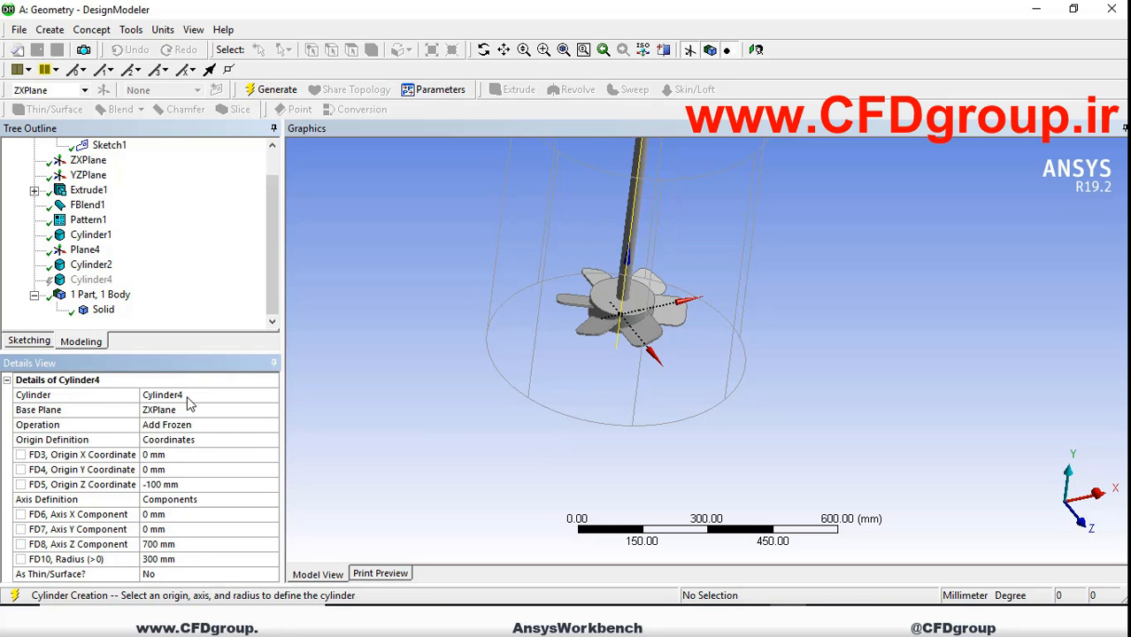
pyautogui.rightClick(92, 279)
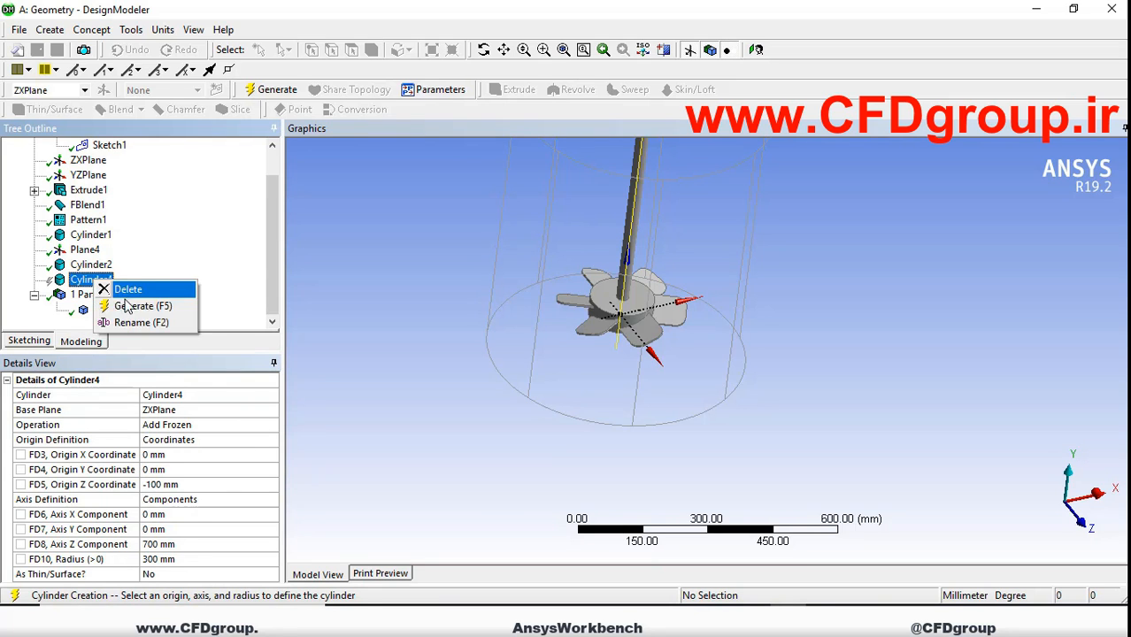
pyautogui.click(127, 305)
pyautogui.moveTo(664, 351); pyautogui.dragTo(483, 354, button='middle')
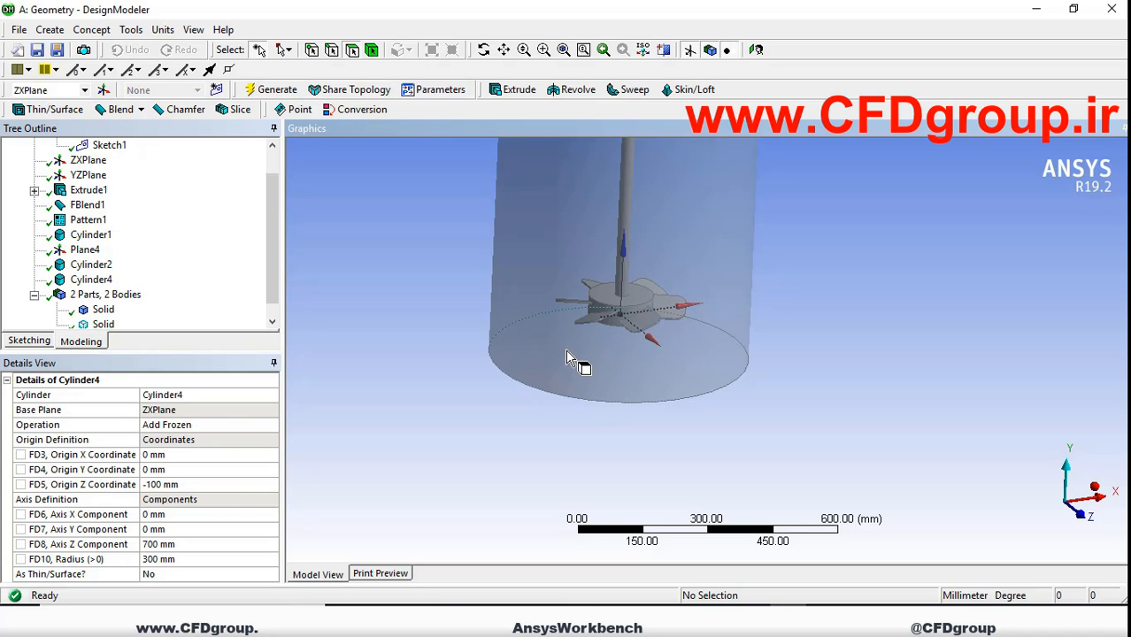
# Step: Add a Fixed Radius Blend of 50 mm and assign the enclosing cylinder's top and bottom circular edges to it
pyautogui.keyDown('ctrl'); pyautogui.moveTo(566, 349); pyautogui.dragTo(567, 420, button='middle'); pyautogui.keyUp('ctrl')
pyautogui.moveTo(574, 306); pyautogui.dragTo(631, 310, button='middle')
pyautogui.click(632, 302)
pyautogui.click(49, 29)
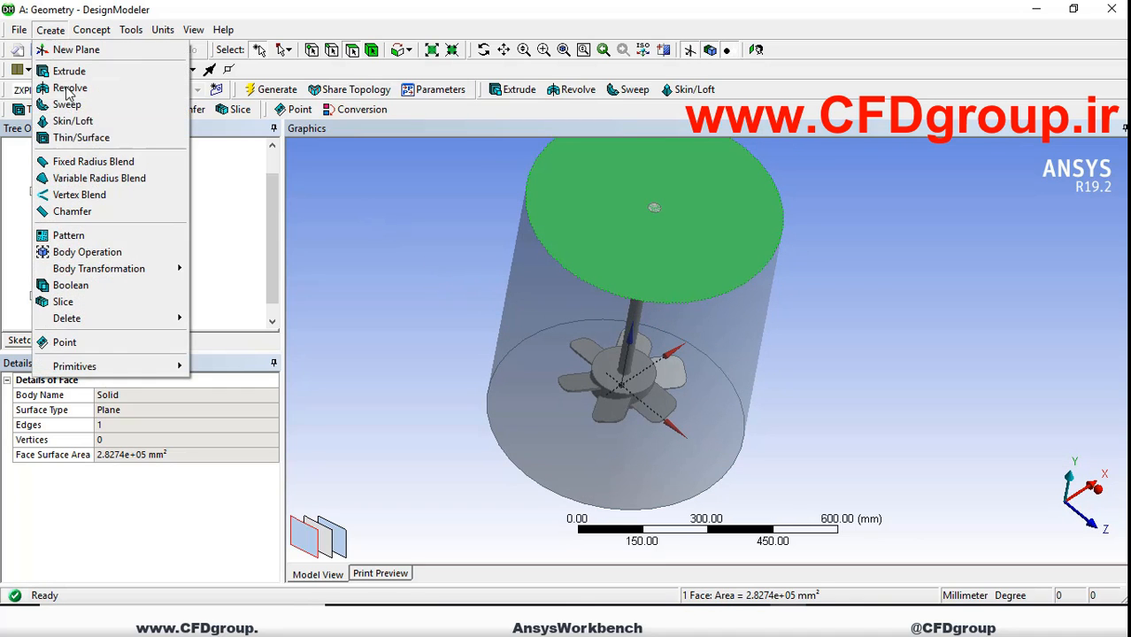
pyautogui.click(98, 160)
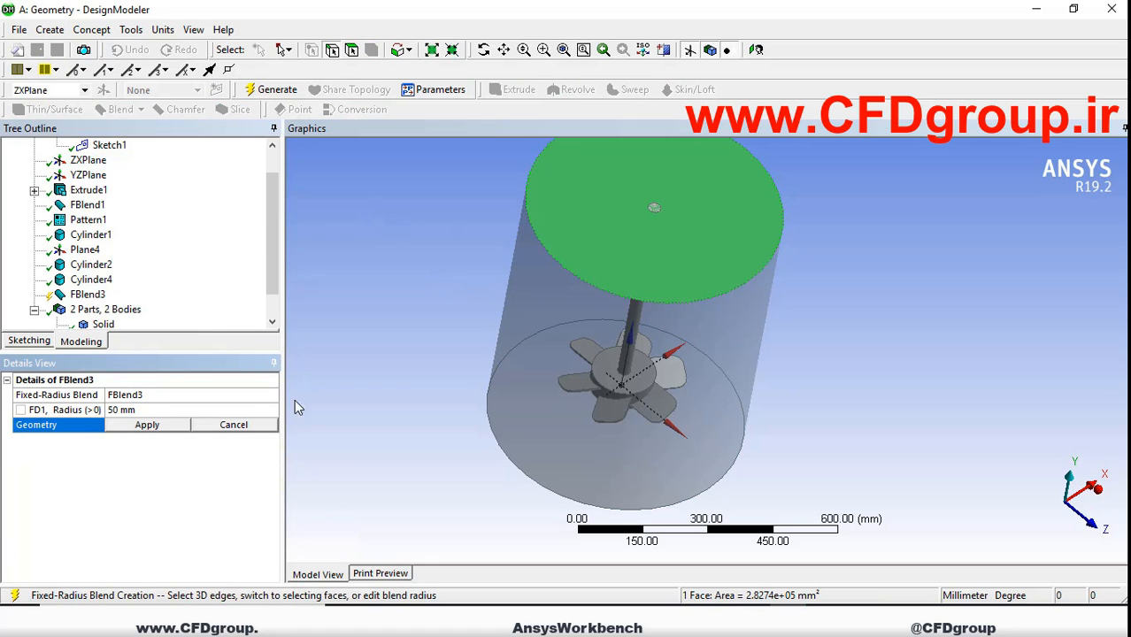
pyautogui.click(628, 298)
pyautogui.keyDown('ctrl'); pyautogui.click(560, 500); pyautogui.keyUp('ctrl')
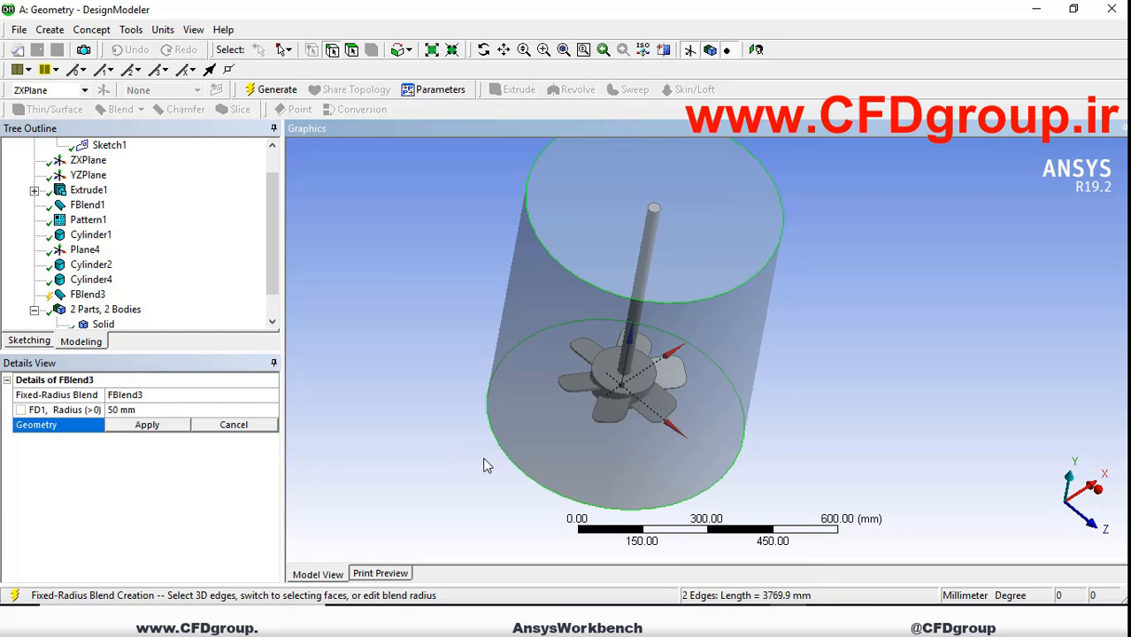
pyautogui.moveTo(782, 376); pyautogui.dragTo(532, 395, button='middle')
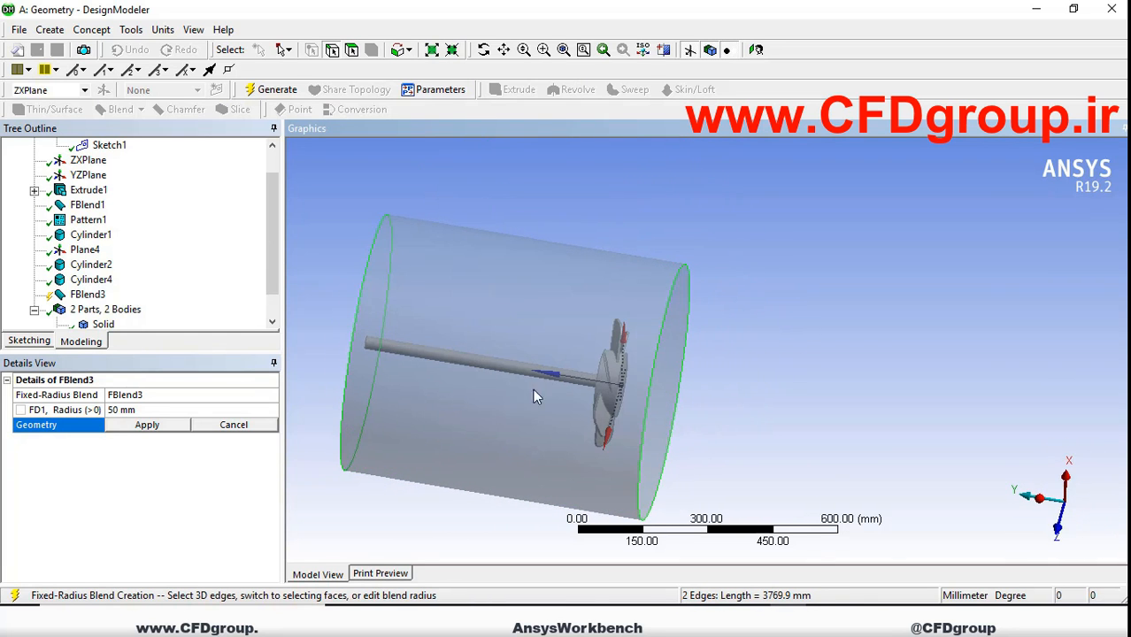
pyautogui.click(149, 426)
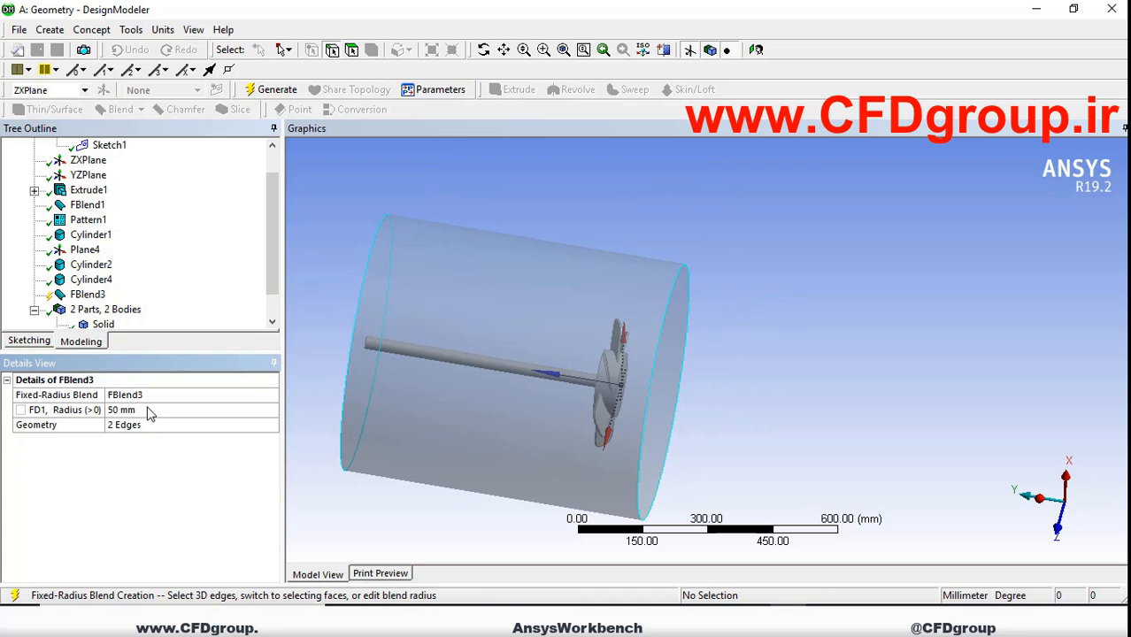
# Step: Generate the 50 mm blend on both end edges of the enclosing cylinder
pyautogui.rightClick(90, 294)
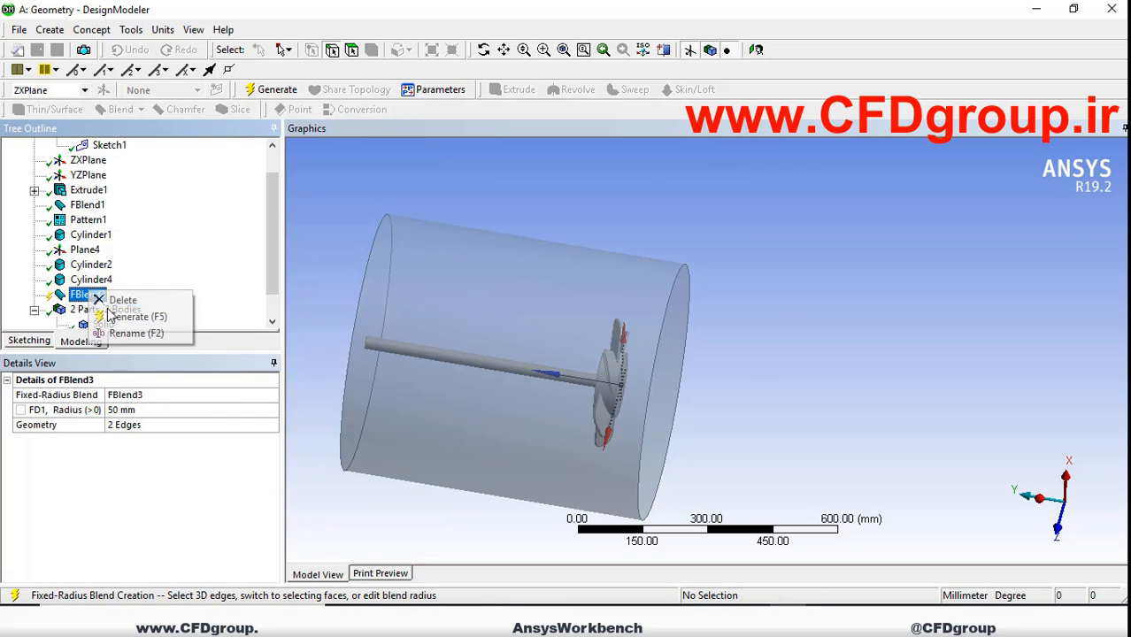
pyautogui.click(133, 317)
pyautogui.moveTo(500, 306); pyautogui.dragTo(807, 272, button='middle')
pyautogui.moveTo(646, 407); pyautogui.dragTo(674, 384, button='middle')
pyautogui.moveTo(674, 322); pyautogui.dragTo(646, 320, button='middle')
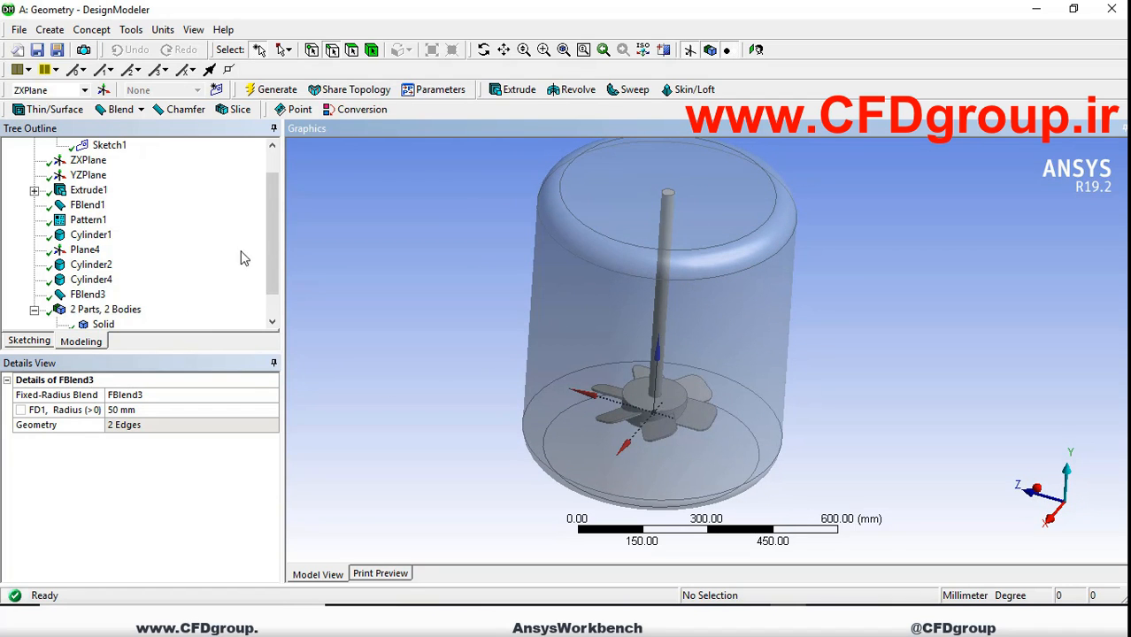
# Step: Examine the model's two solid bodies by selecting the rounded enclosing cylinder and the impeller with its shaft
pyautogui.moveTo(278, 232); pyautogui.dragTo(238, 283)
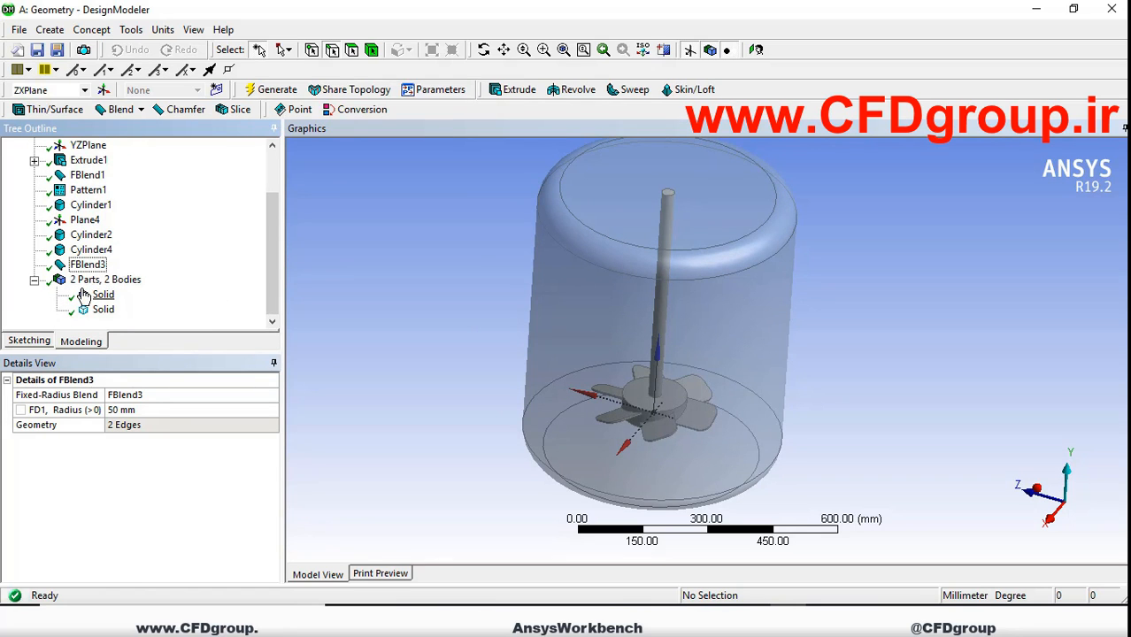
pyautogui.hotkey('ctrl', 'shift', 'd')
pyautogui.moveTo(16, 264); pyautogui.dragTo(213, 327)
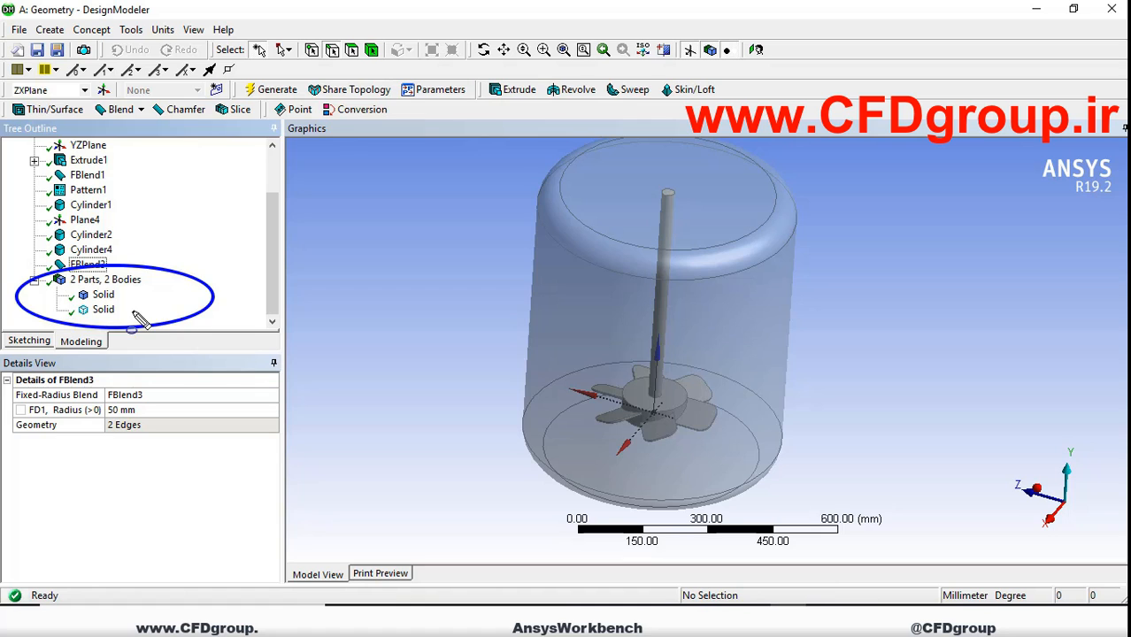
pyautogui.press('Escape')
pyautogui.click(104, 309)
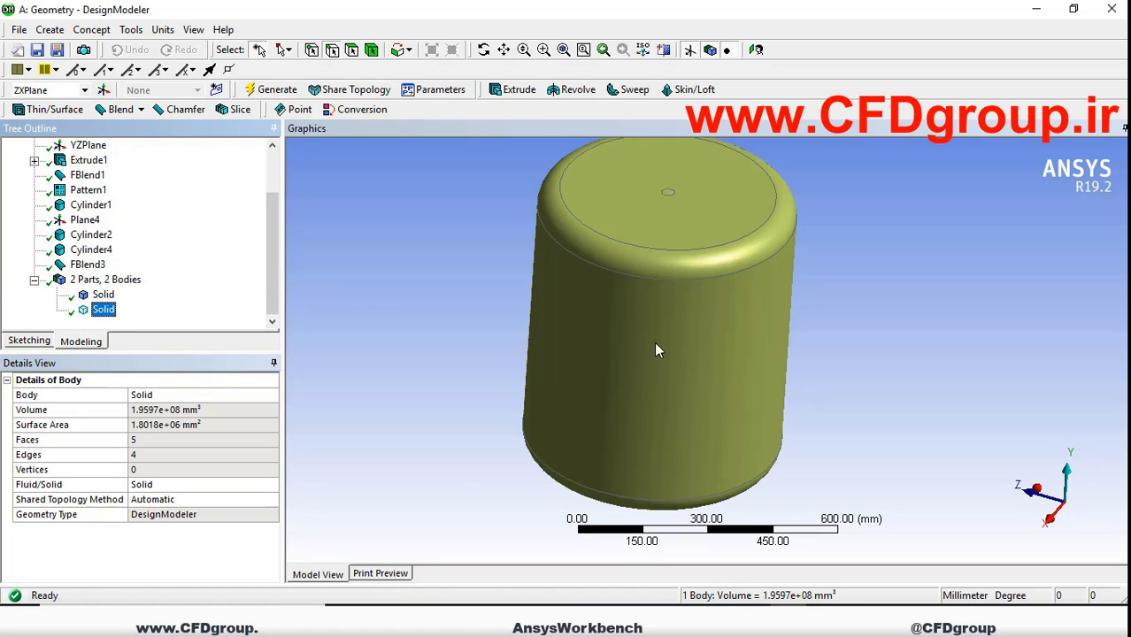
pyautogui.moveTo(718, 338); pyautogui.dragTo(619, 389, button='middle')
pyautogui.click(99, 296)
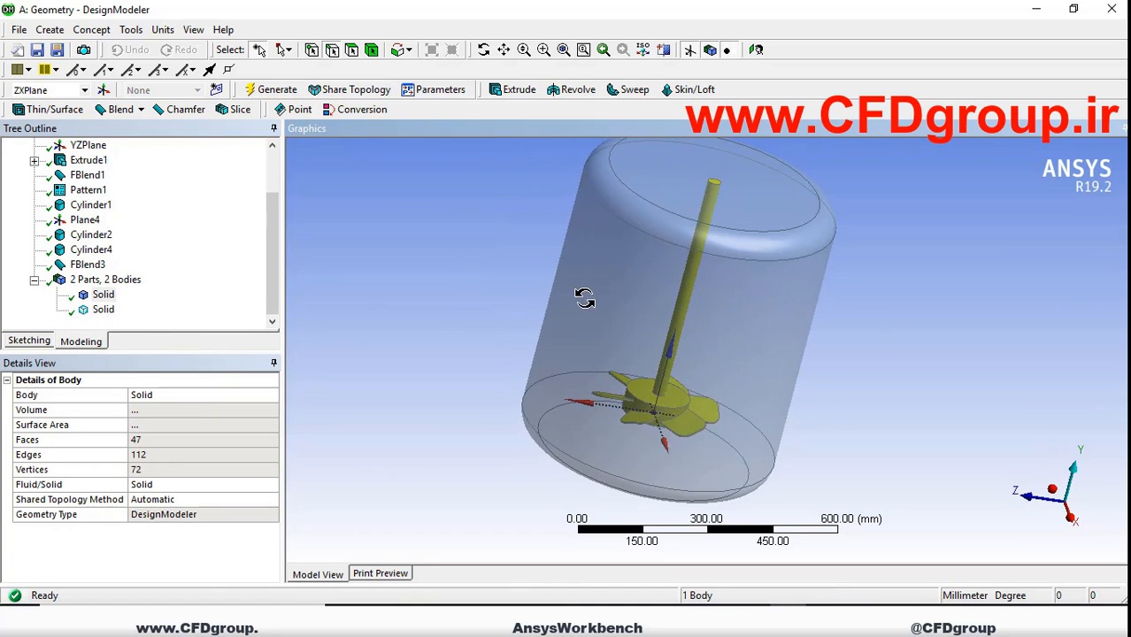